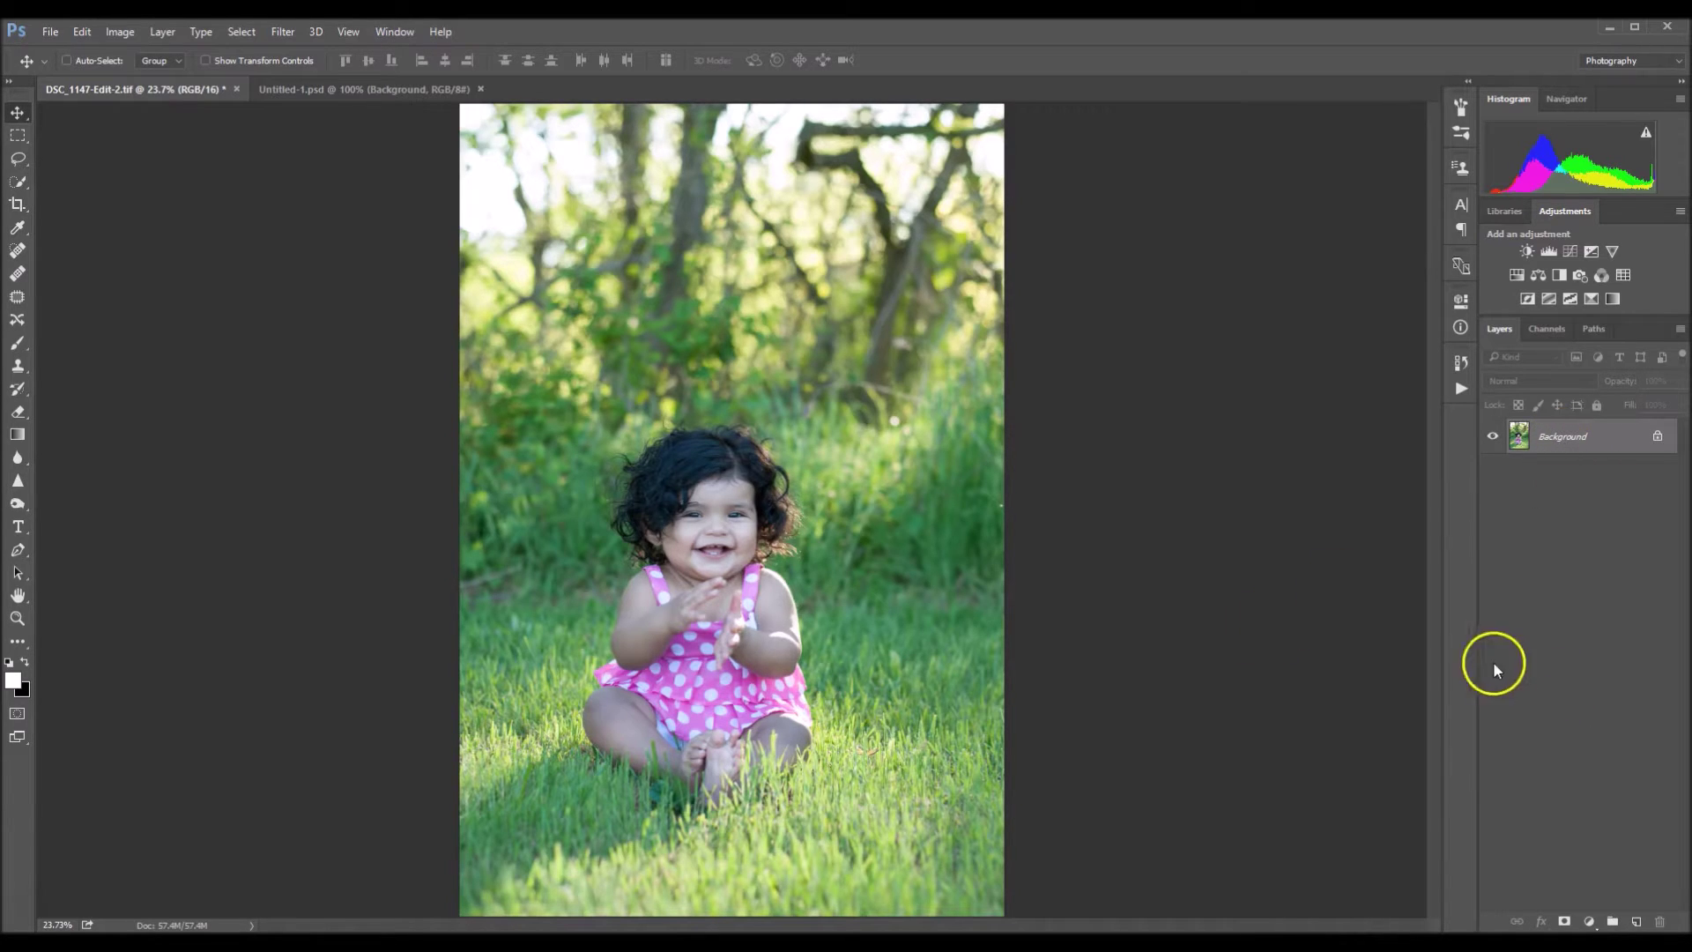
Duplicate the Background as Layer 1 and convert it to a smart object for smart filters
{"action": "key", "text": "ctrl+j"}
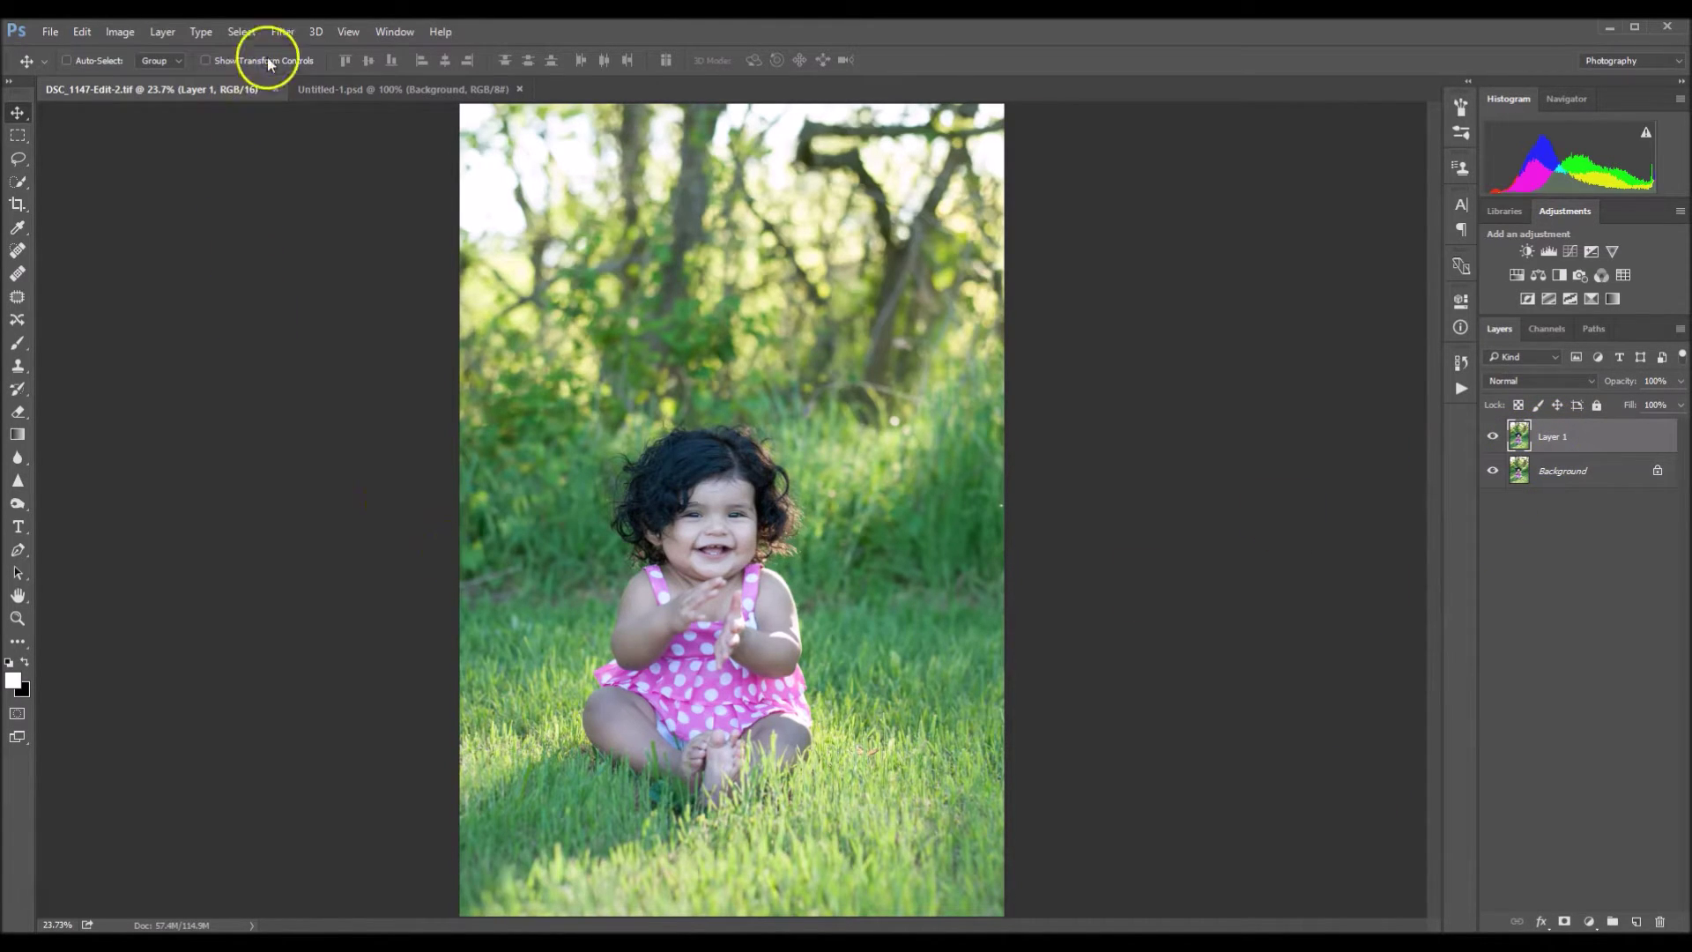
{"action": "left_click", "coordinate": [289, 34]}
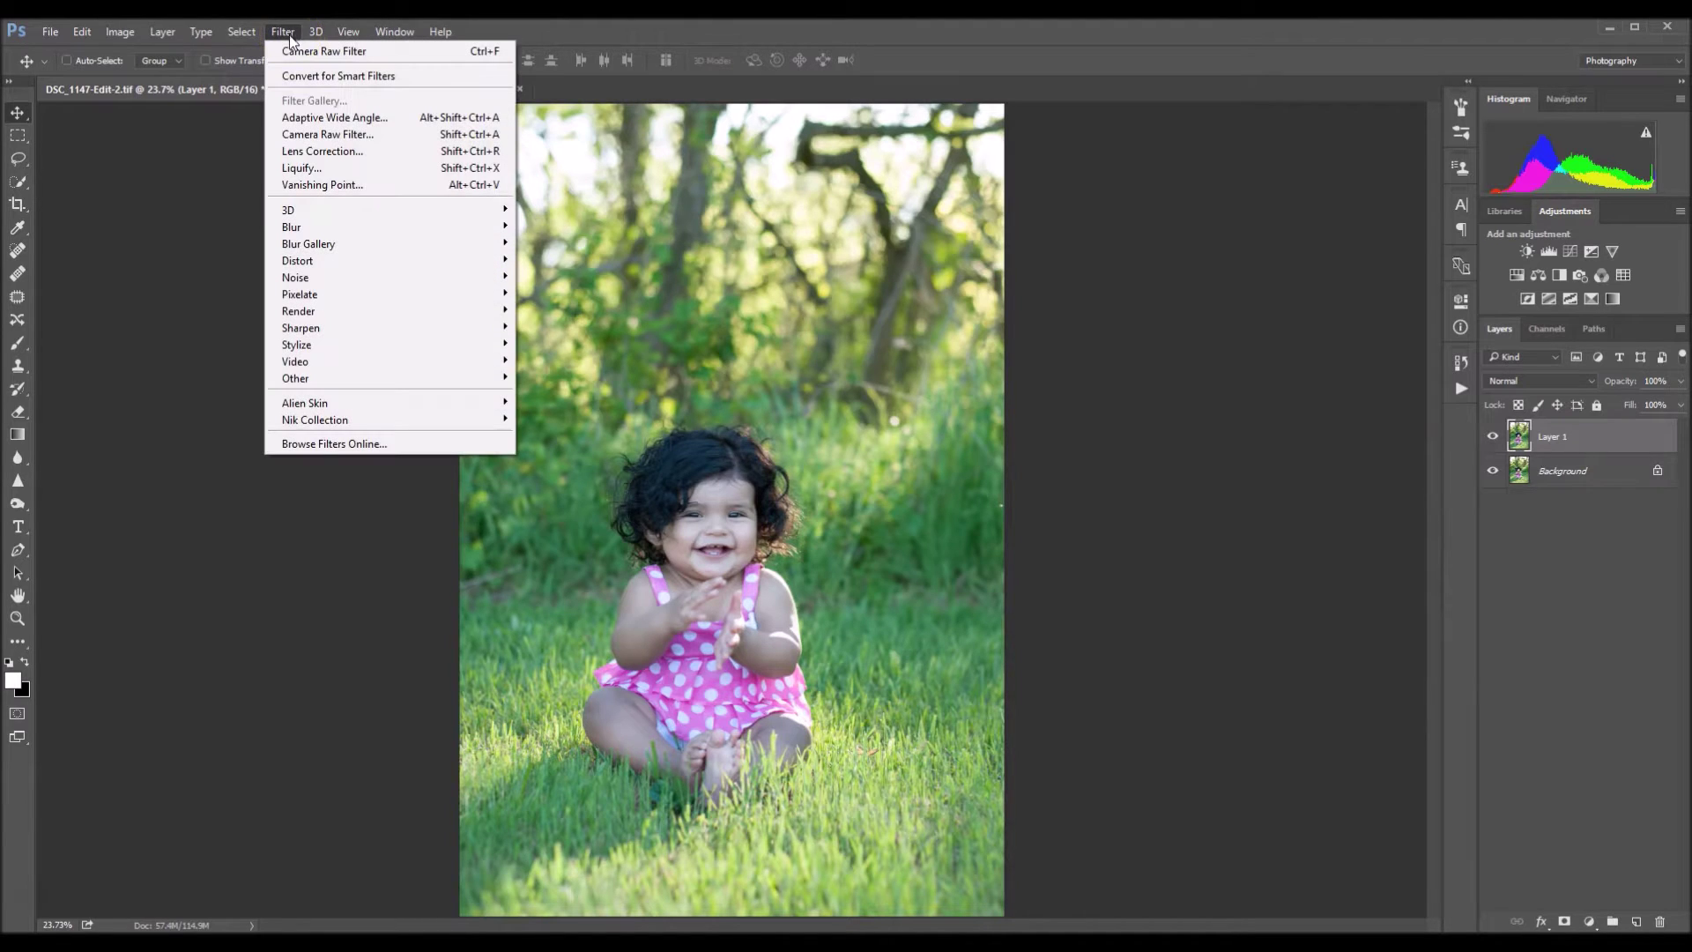
{"action": "left_click", "coordinate": [357, 77]}
{"action": "left_click", "coordinate": [857, 366]}
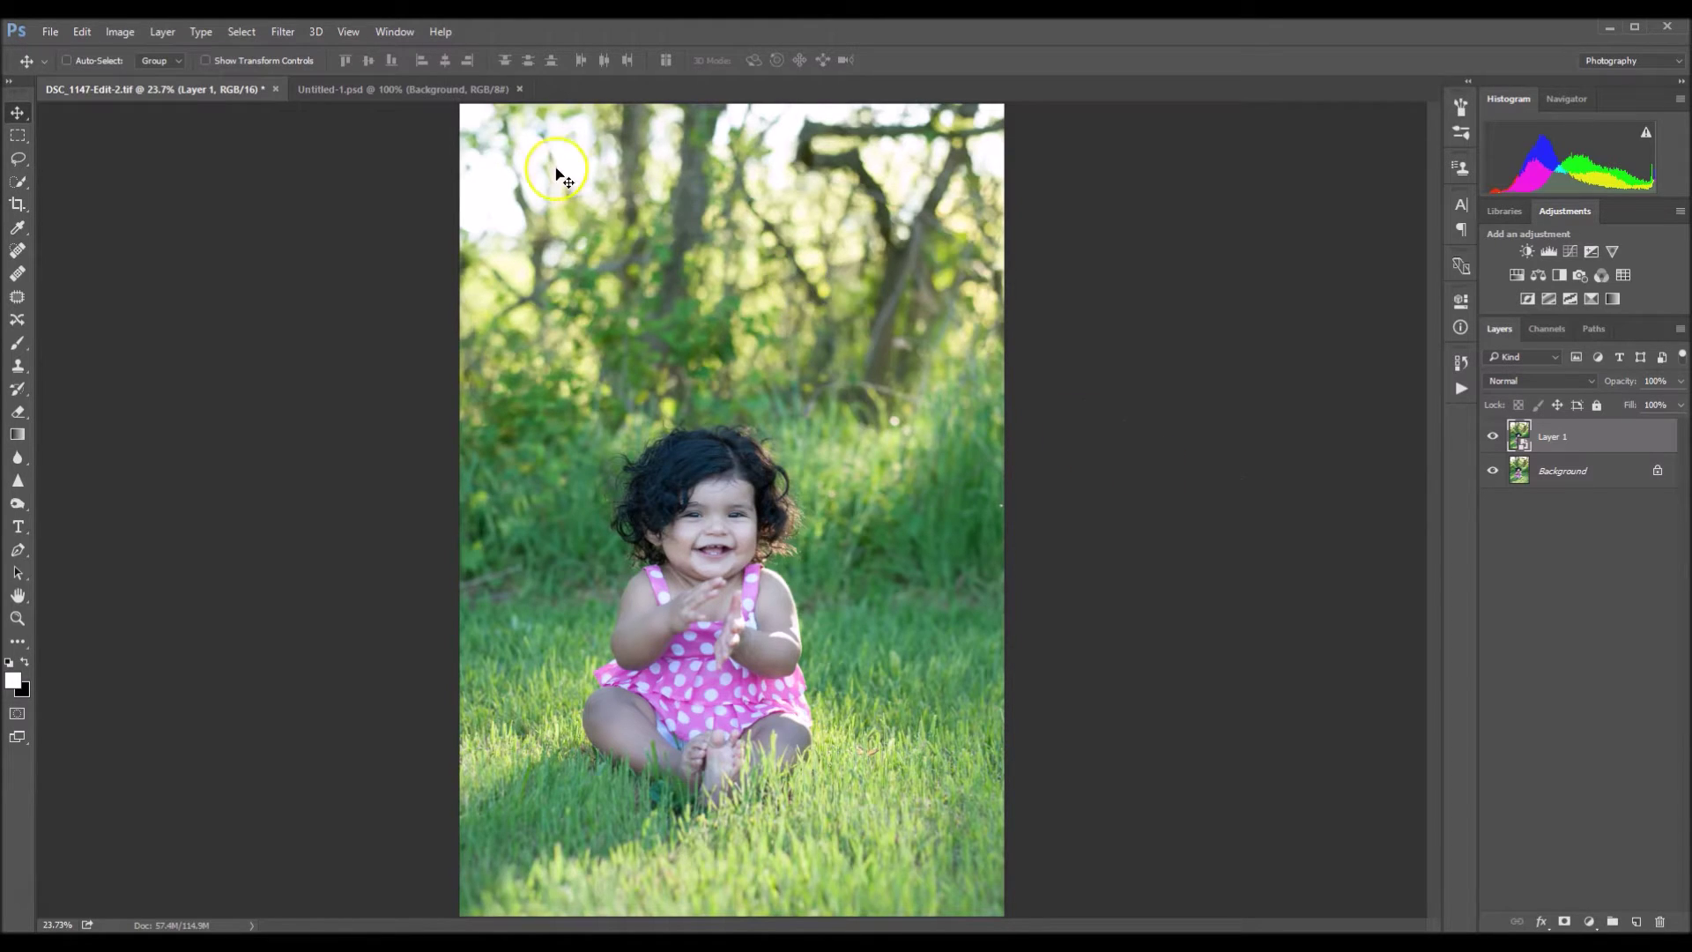
{"action": "left_click", "coordinate": [276, 39]}
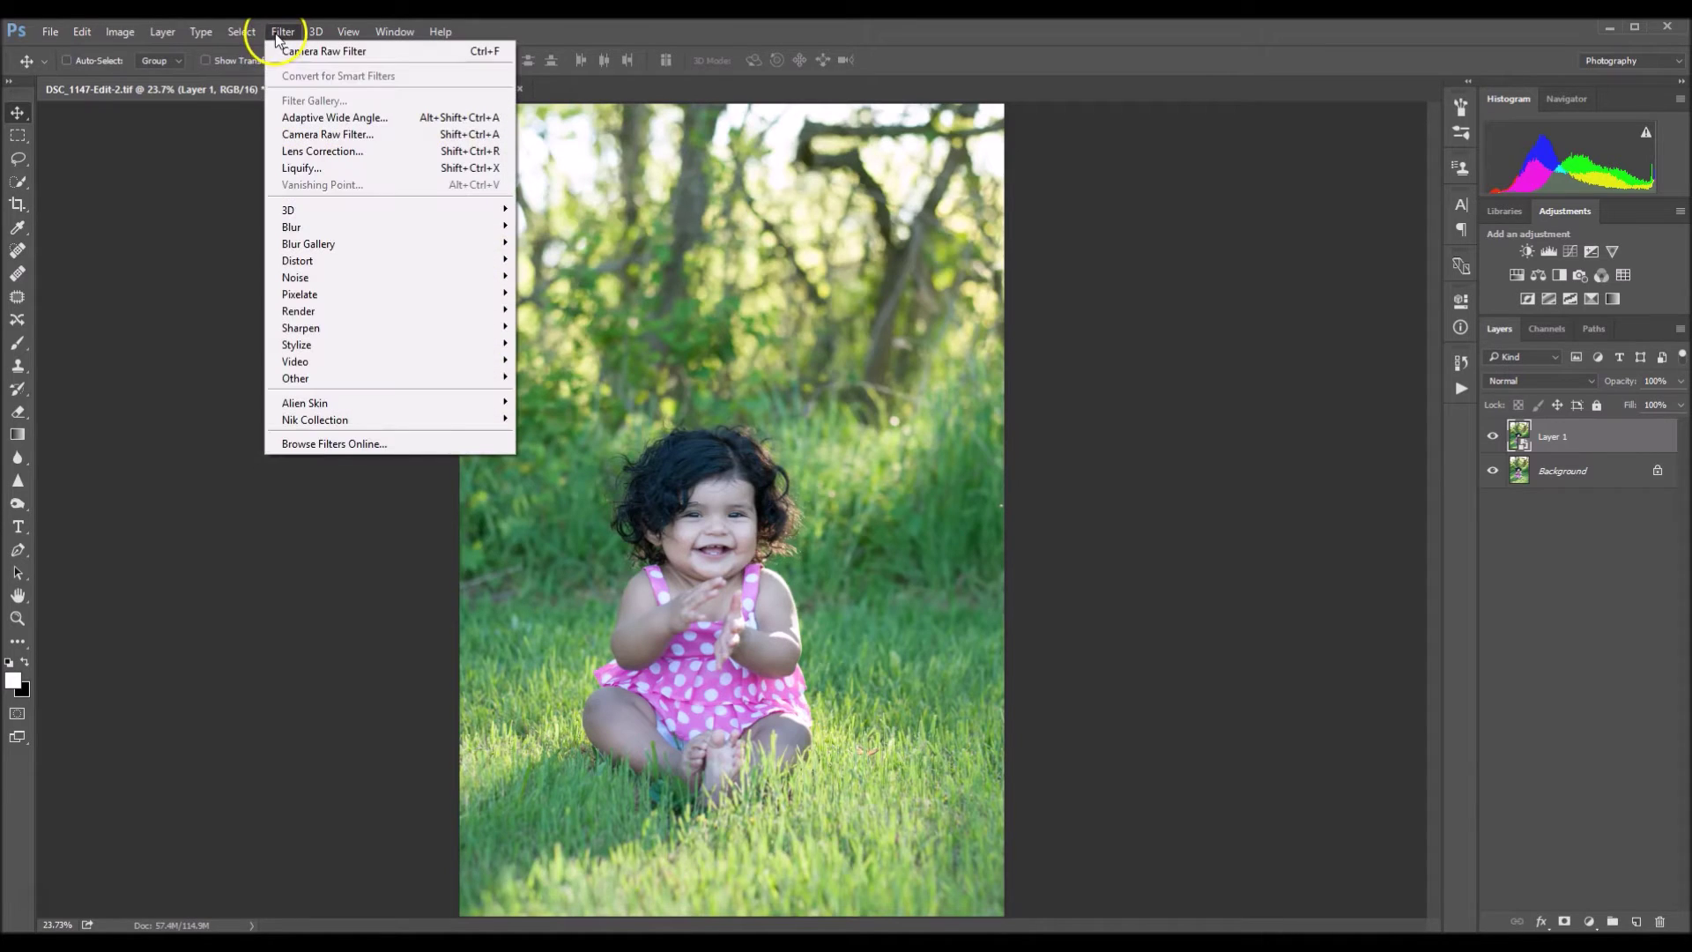
Open the Camera Raw Filter on Layer 1
{"action": "left_click", "coordinate": [283, 30]}
{"action": "left_click", "coordinate": [308, 33]}
{"action": "mouse_move", "coordinate": [283, 32]}
{"action": "left_click", "coordinate": [349, 137]}
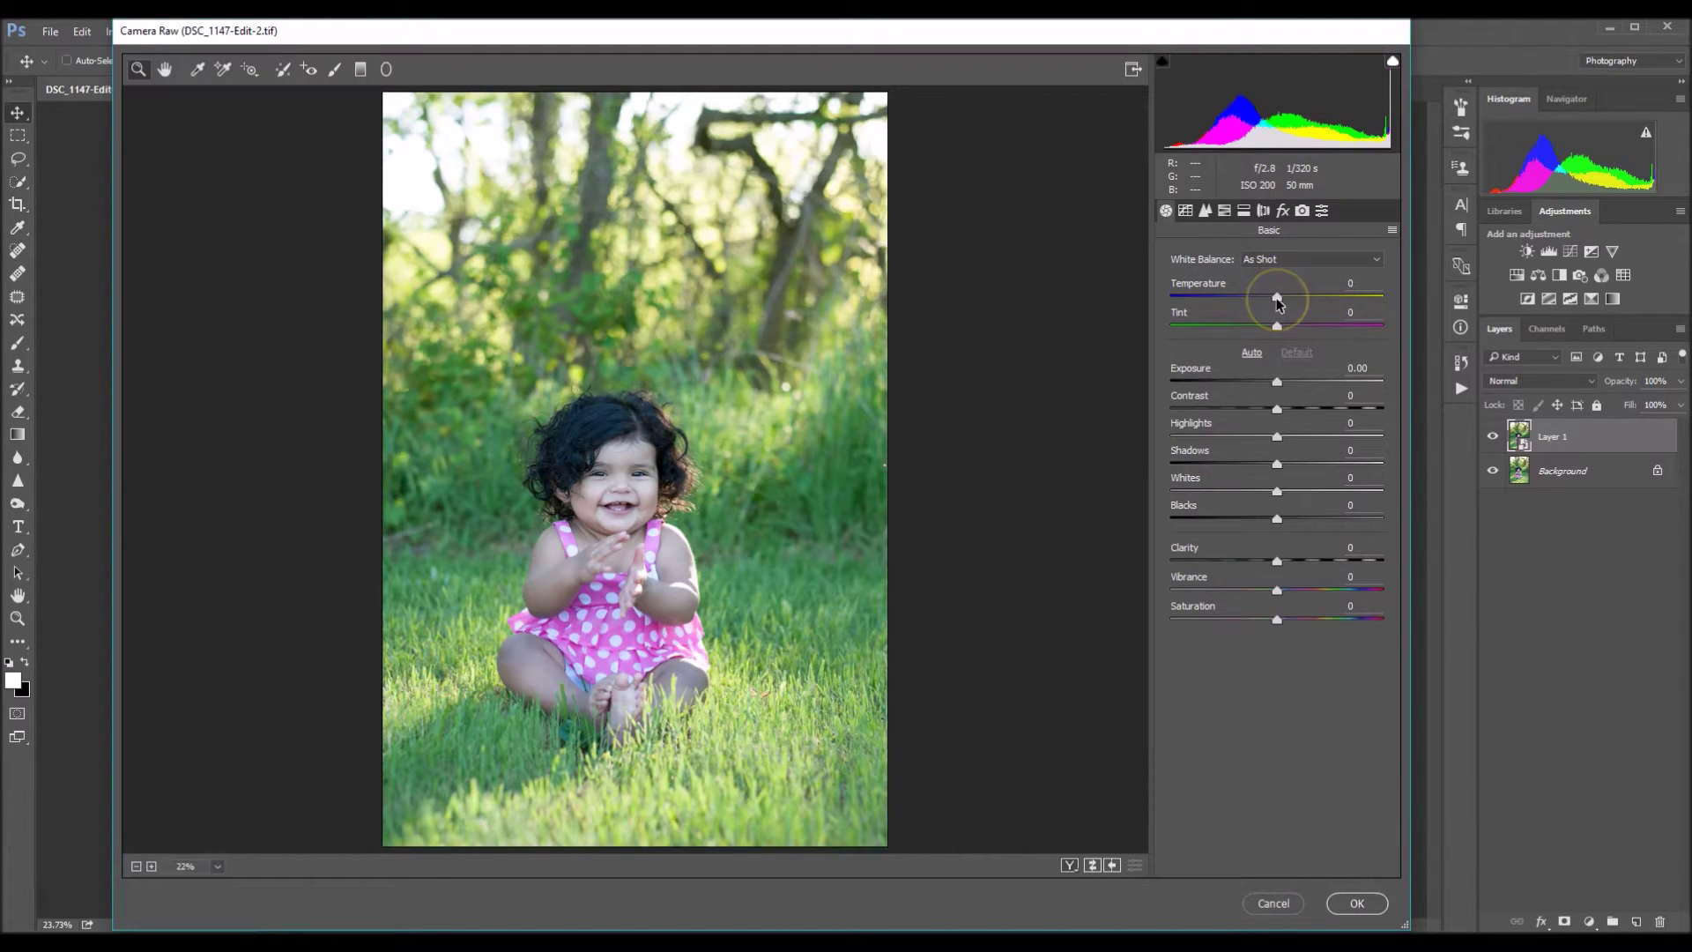
Set Temperature +29, Tint +61, Exposure -0.20 and Contrast +17 in the Basic panel
{"action": "left_click_drag", "start_coordinate": [1278, 303], "coordinate": [1331, 326]}
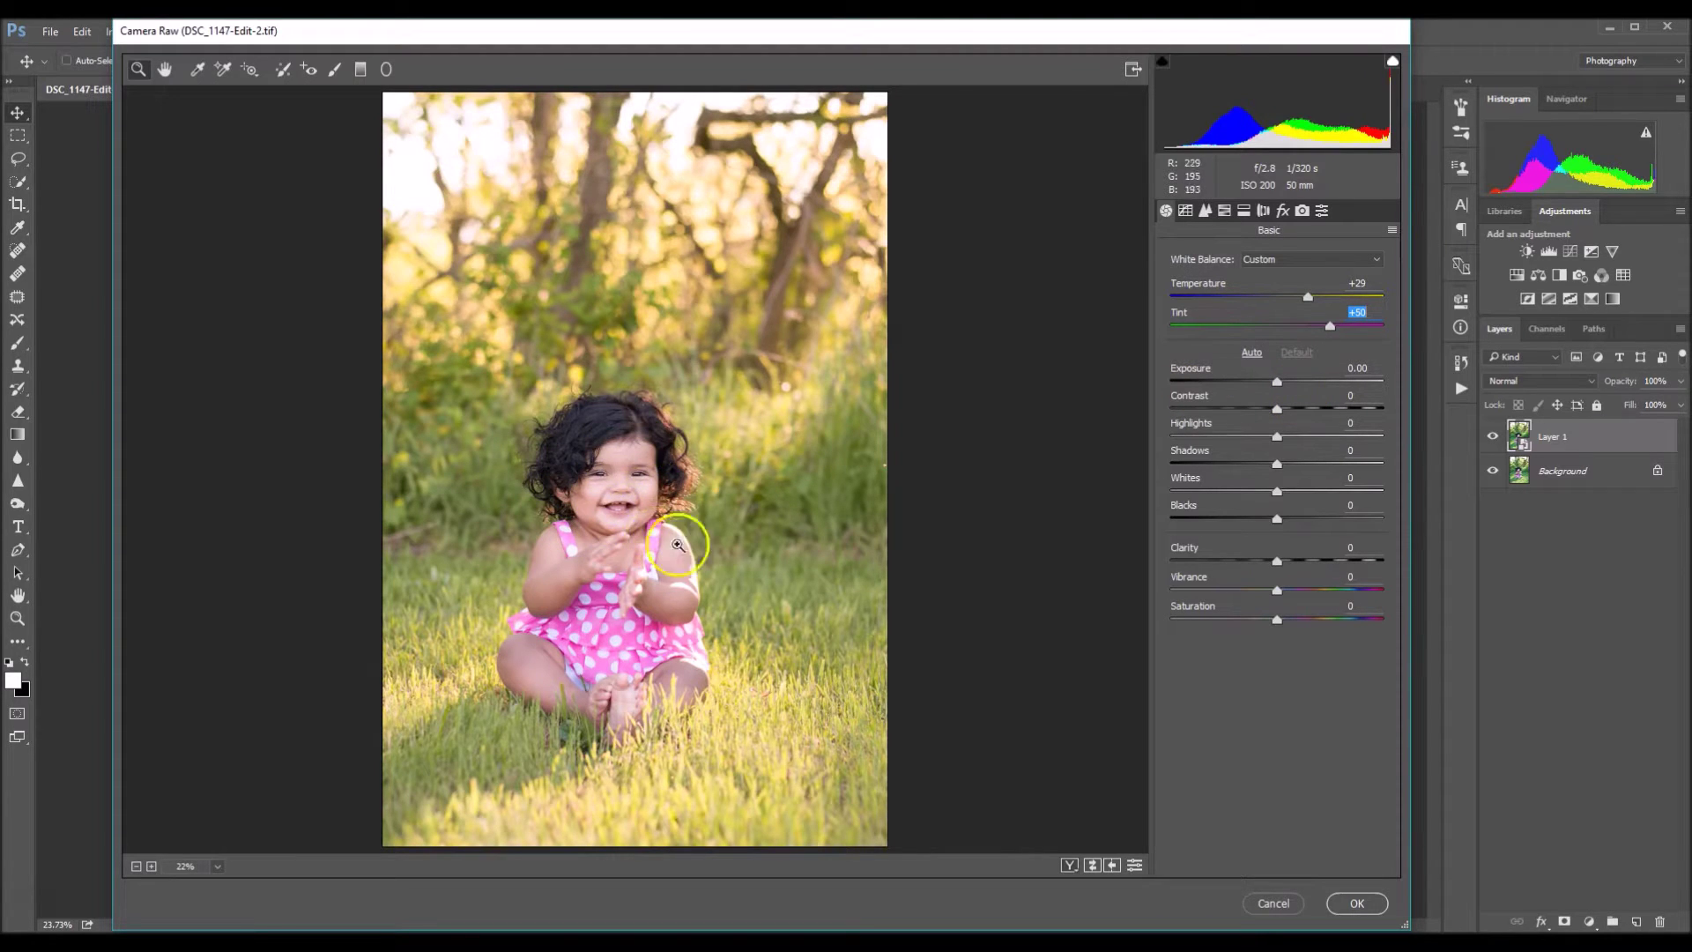
{"action": "left_click_drag", "start_coordinate": [1277, 380], "coordinate": [1272, 389]}
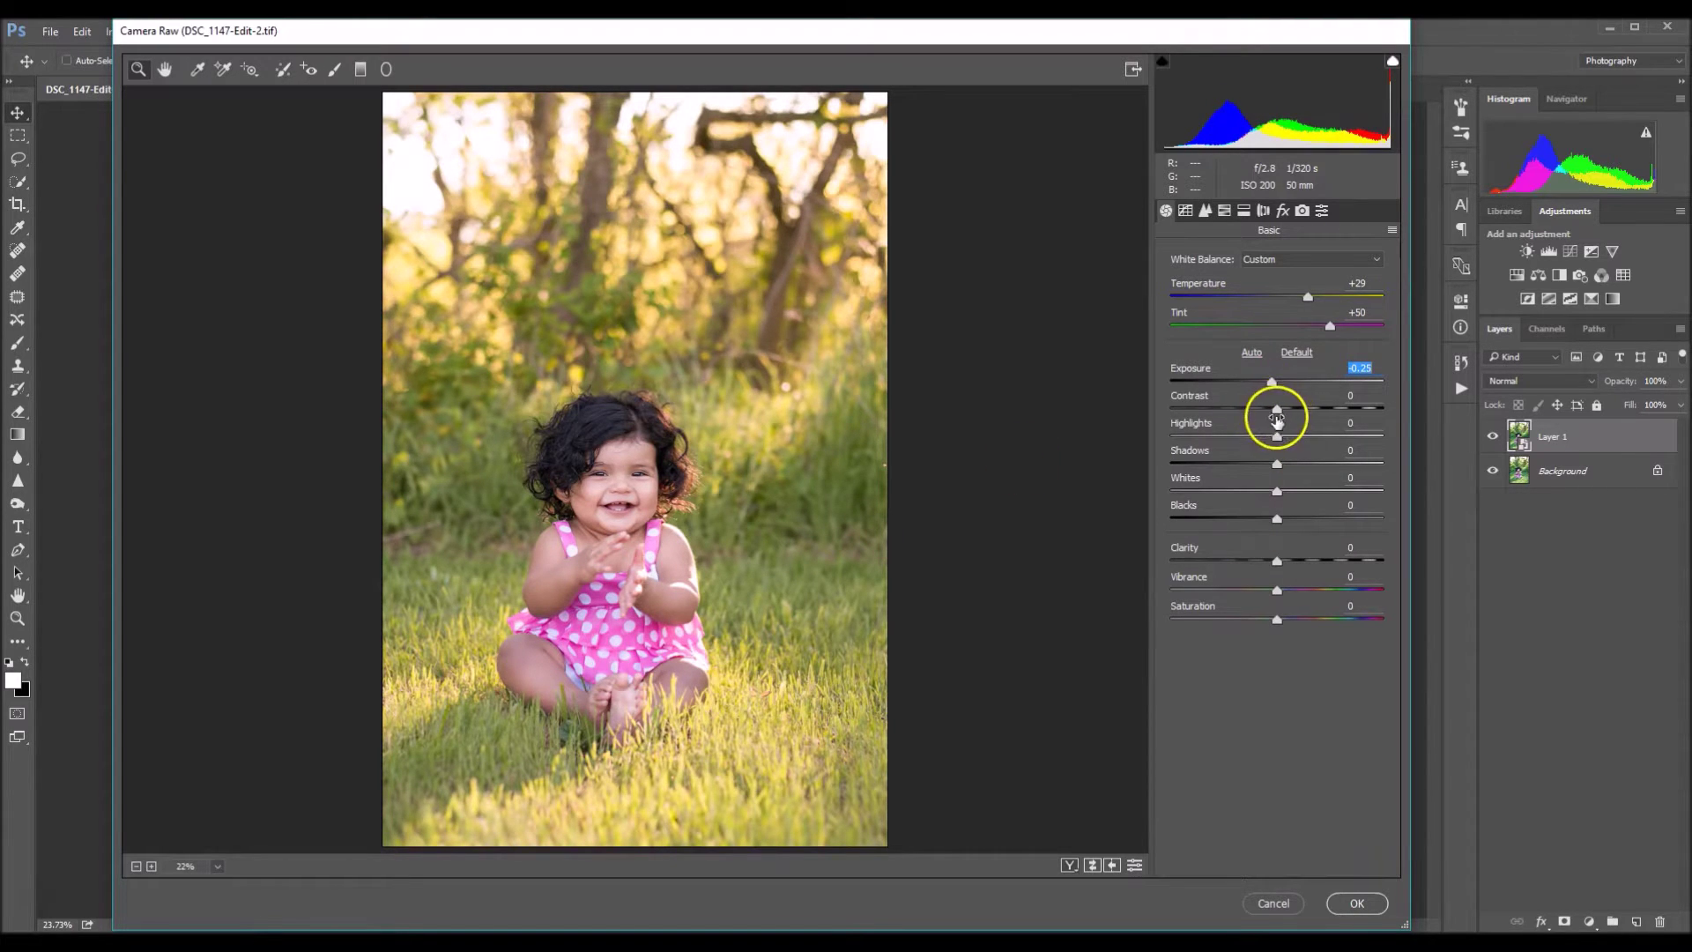
{"action": "left_click_drag", "start_coordinate": [1278, 409], "coordinate": [1303, 404]}
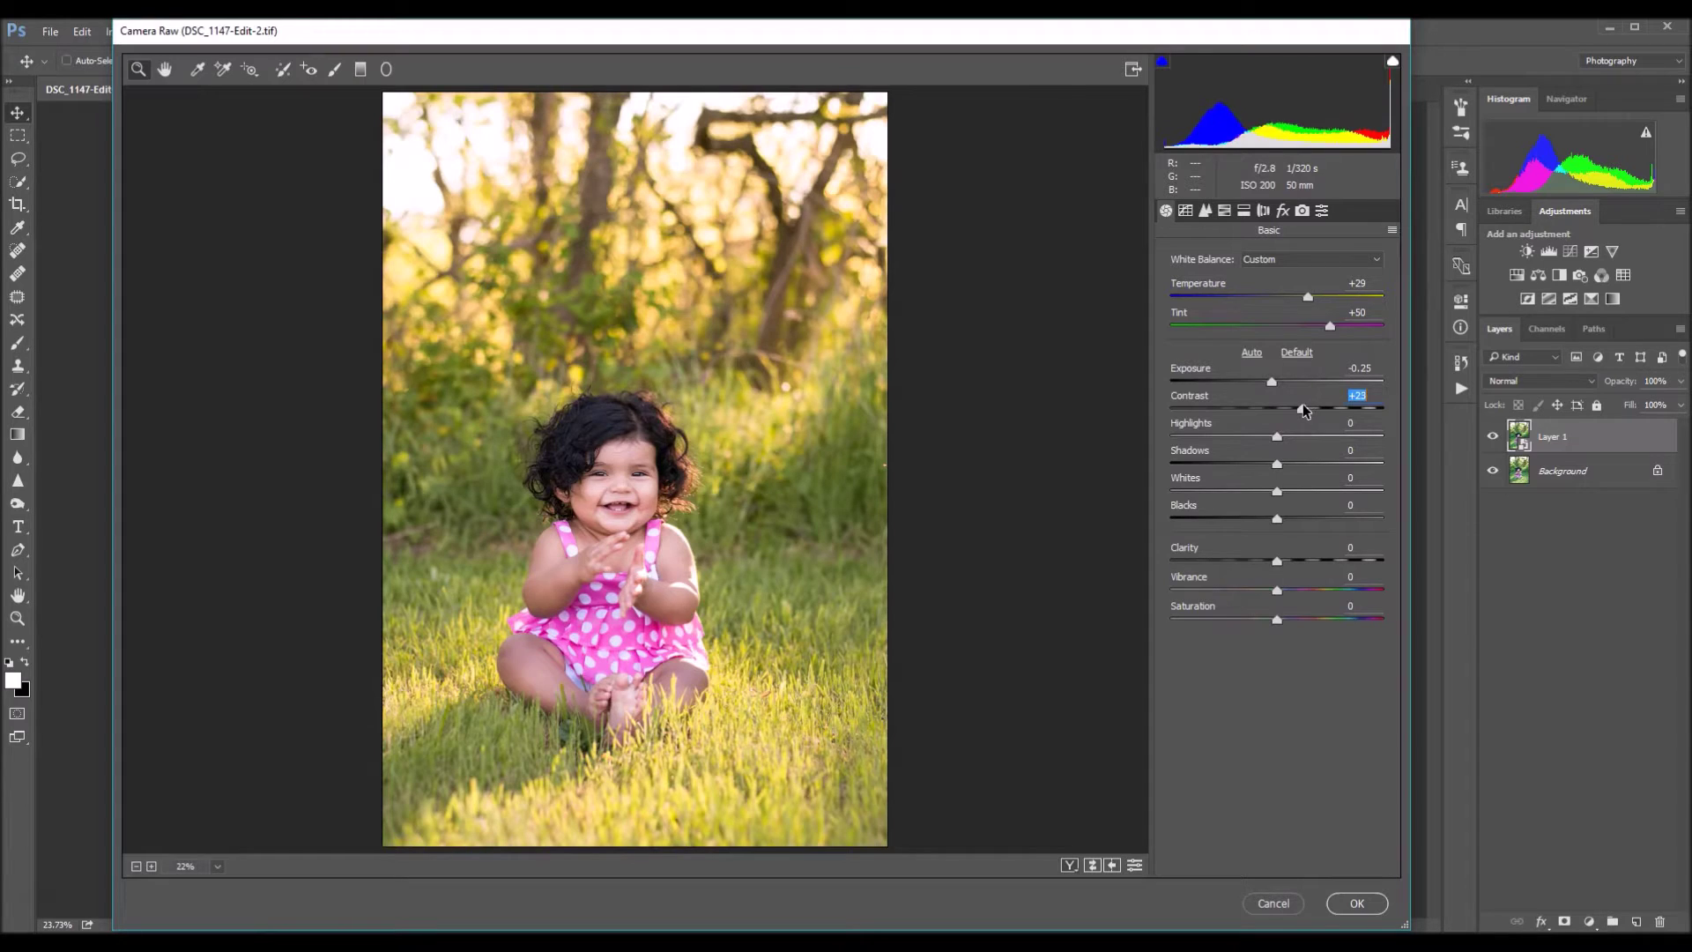
{"action": "left_click_drag", "start_coordinate": [1303, 409], "coordinate": [1300, 409]}
{"action": "left_click_drag", "start_coordinate": [1278, 385], "coordinate": [1352, 372]}
{"action": "left_click", "coordinate": [1270, 382]}
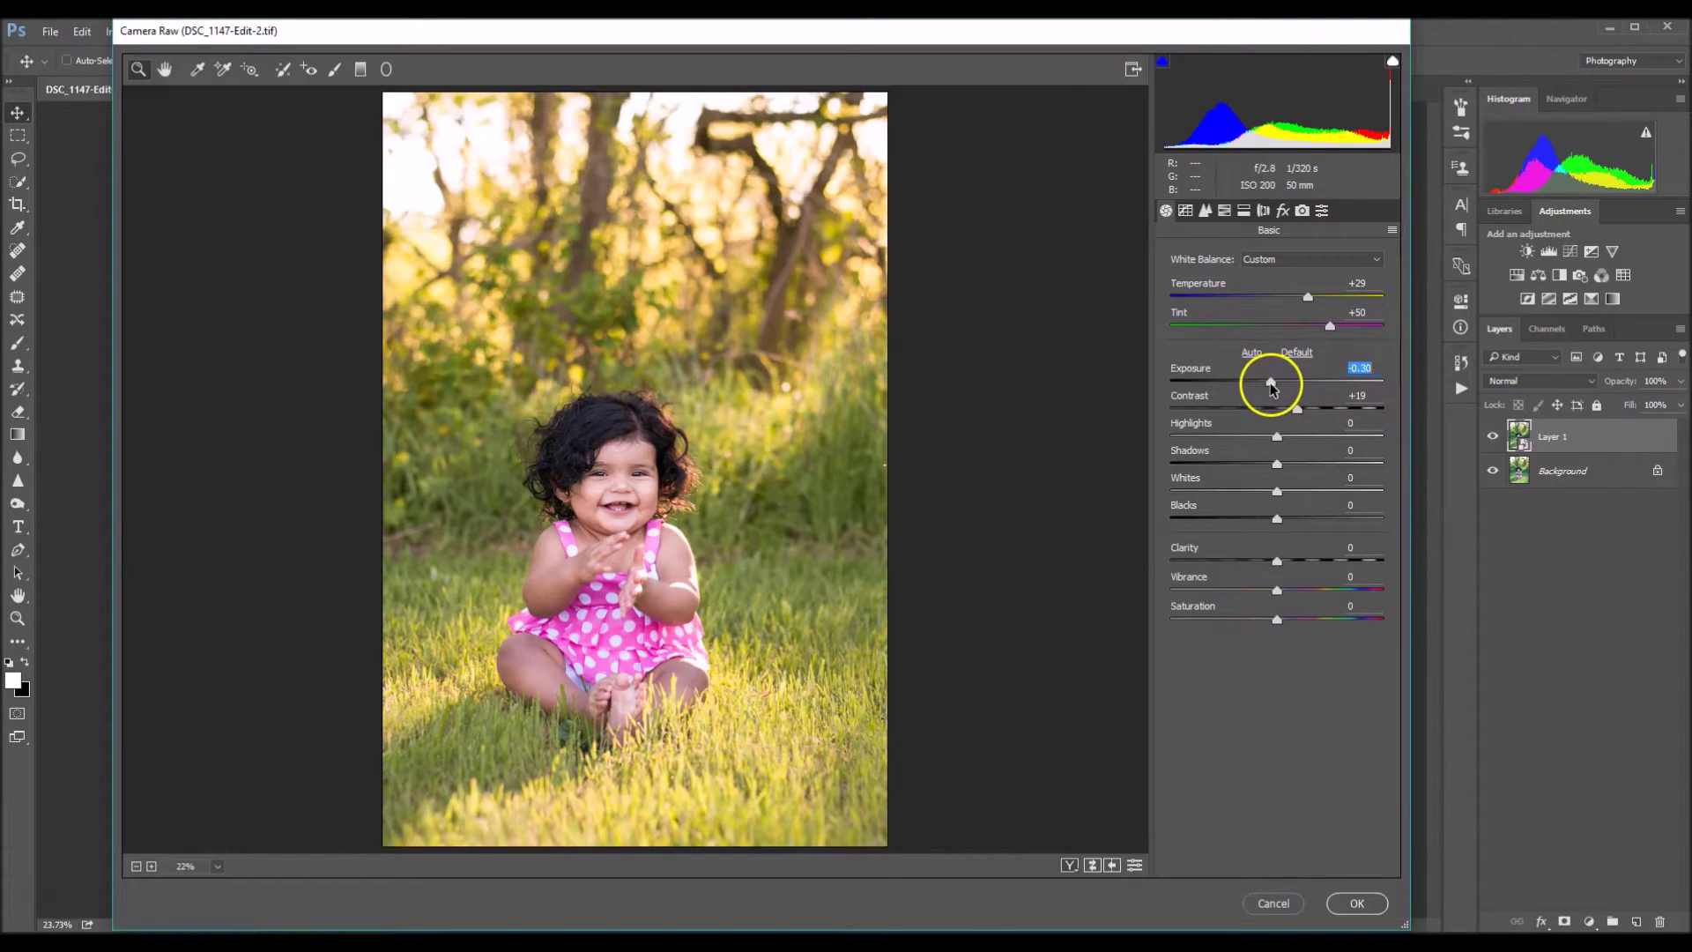
{"action": "left_click_drag", "start_coordinate": [1272, 386], "coordinate": [1276, 388]}
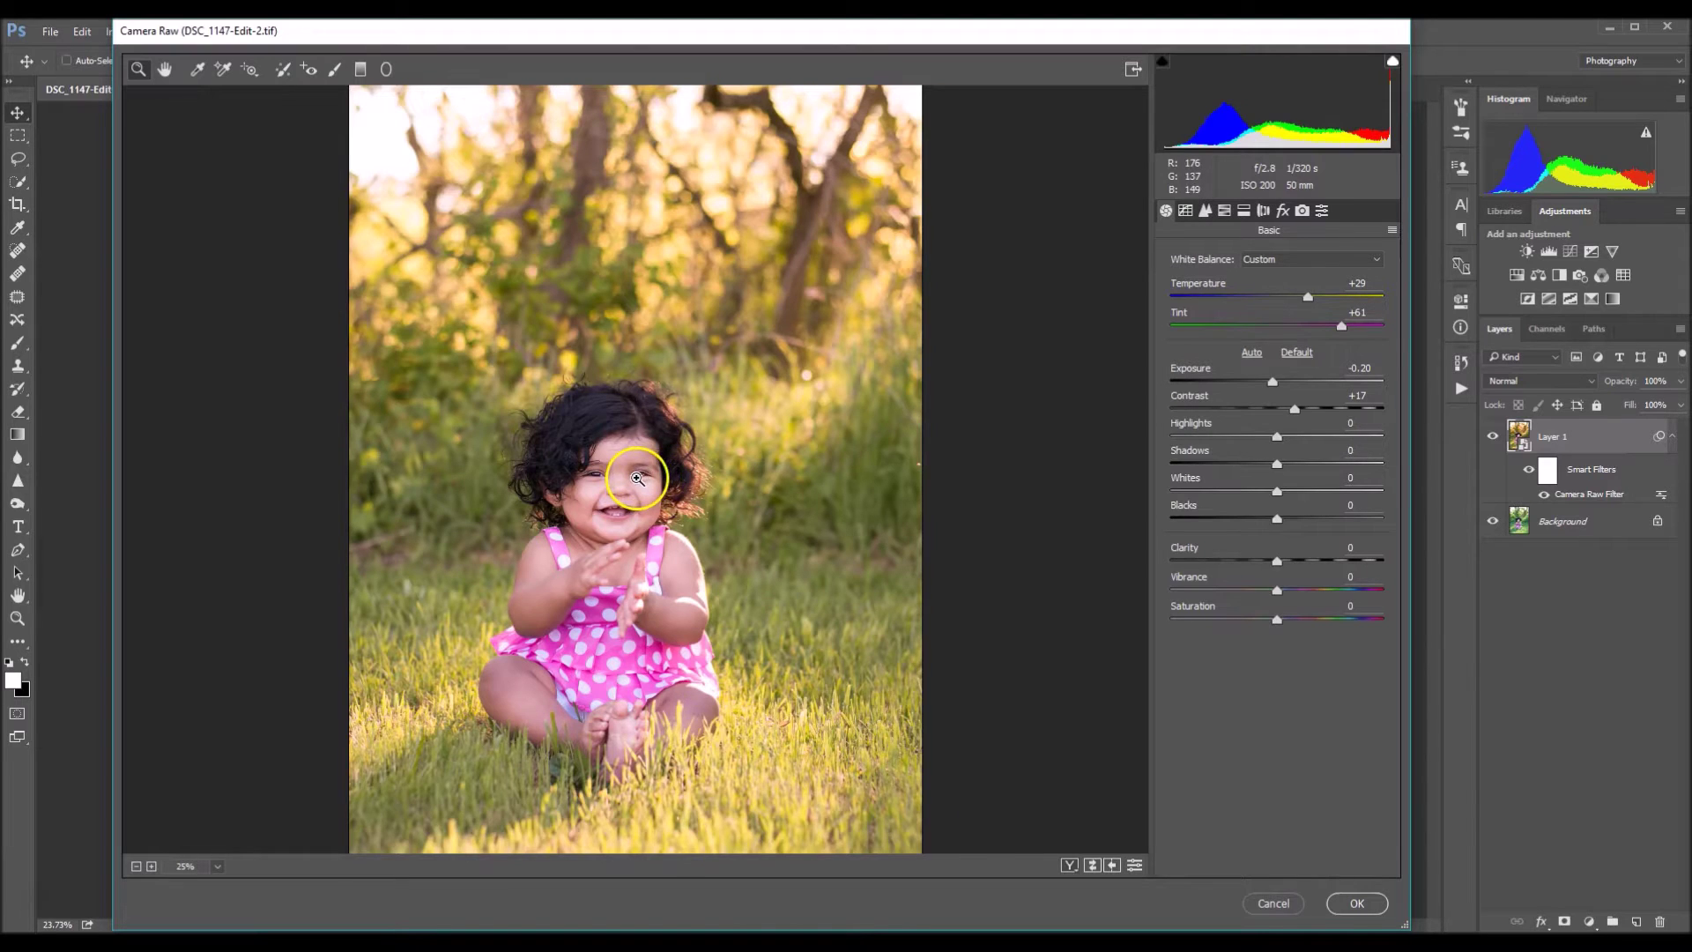
{"action": "left_click", "coordinate": [646, 470]}
Zoom in on the face, select the Adjustment Brush with reset local settings and raised Exposure
{"action": "left_click", "coordinate": [645, 465]}
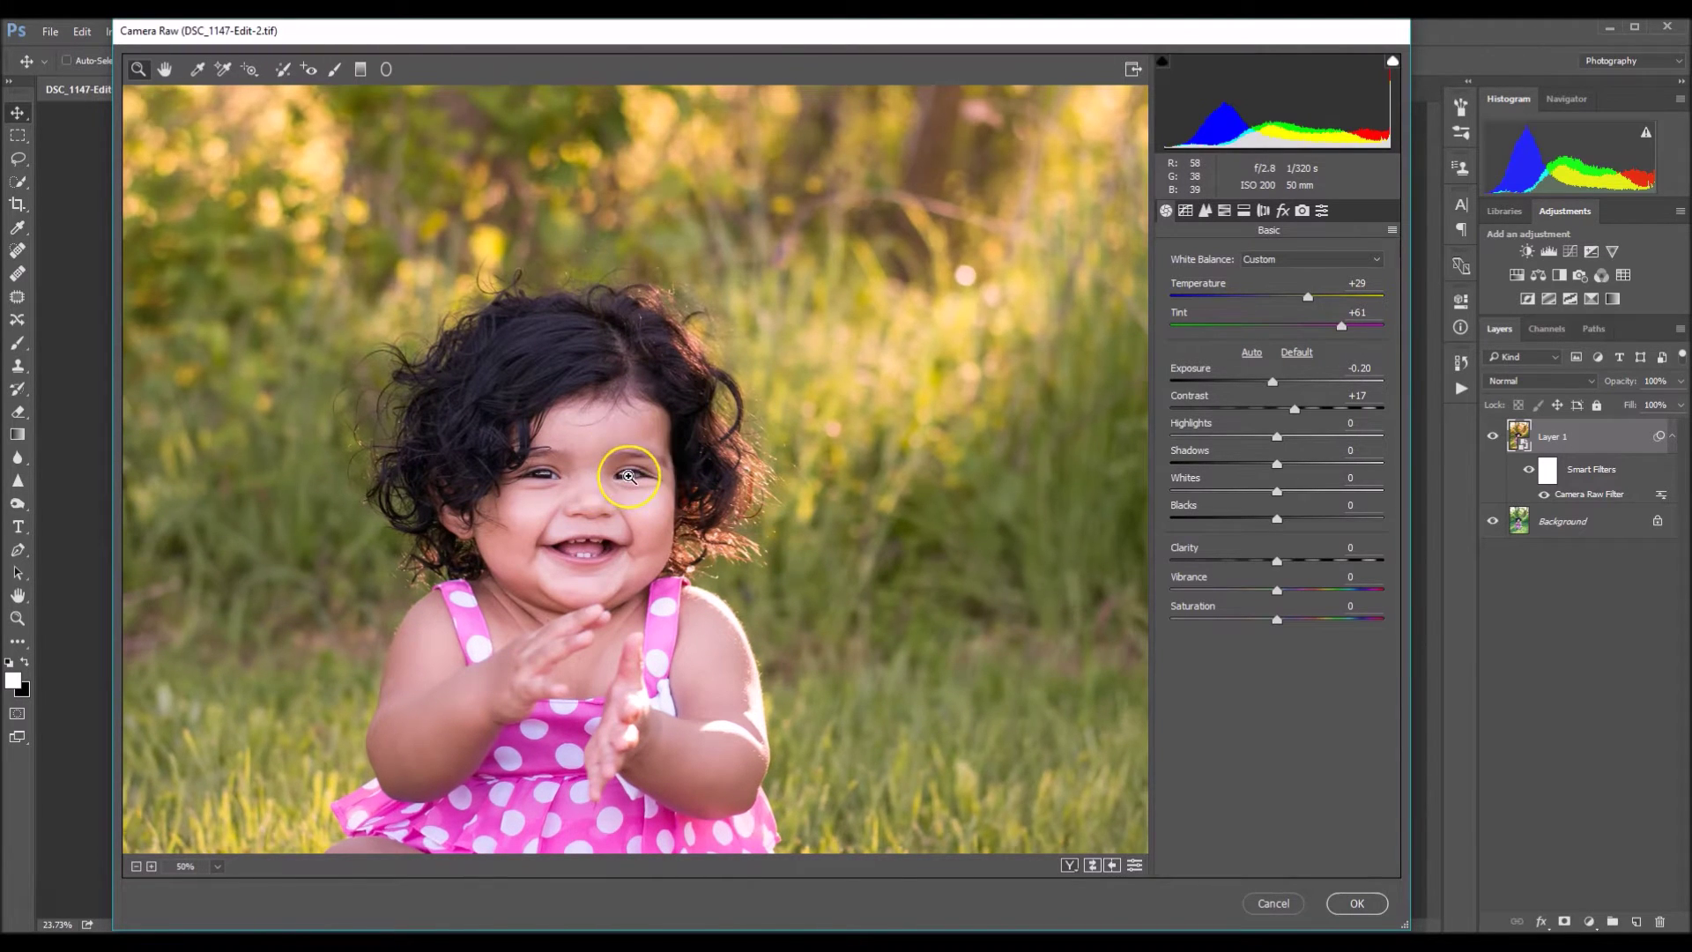
{"action": "left_click", "coordinate": [628, 475]}
{"action": "left_click", "coordinate": [625, 476]}
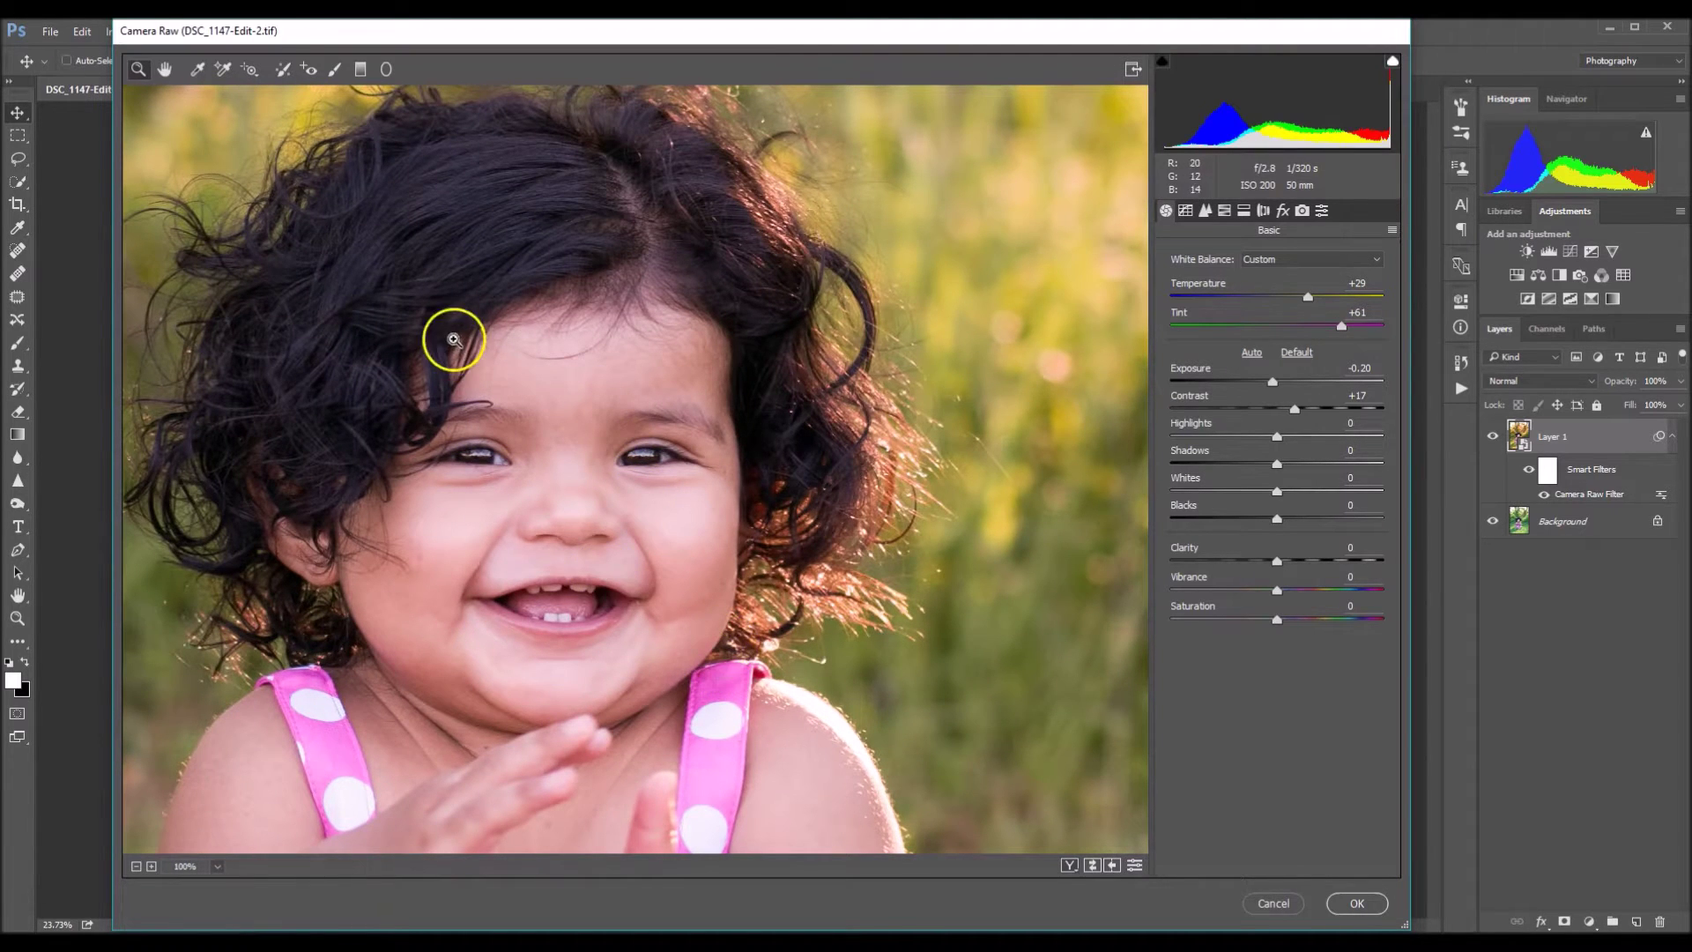
{"action": "left_click", "coordinate": [335, 72]}
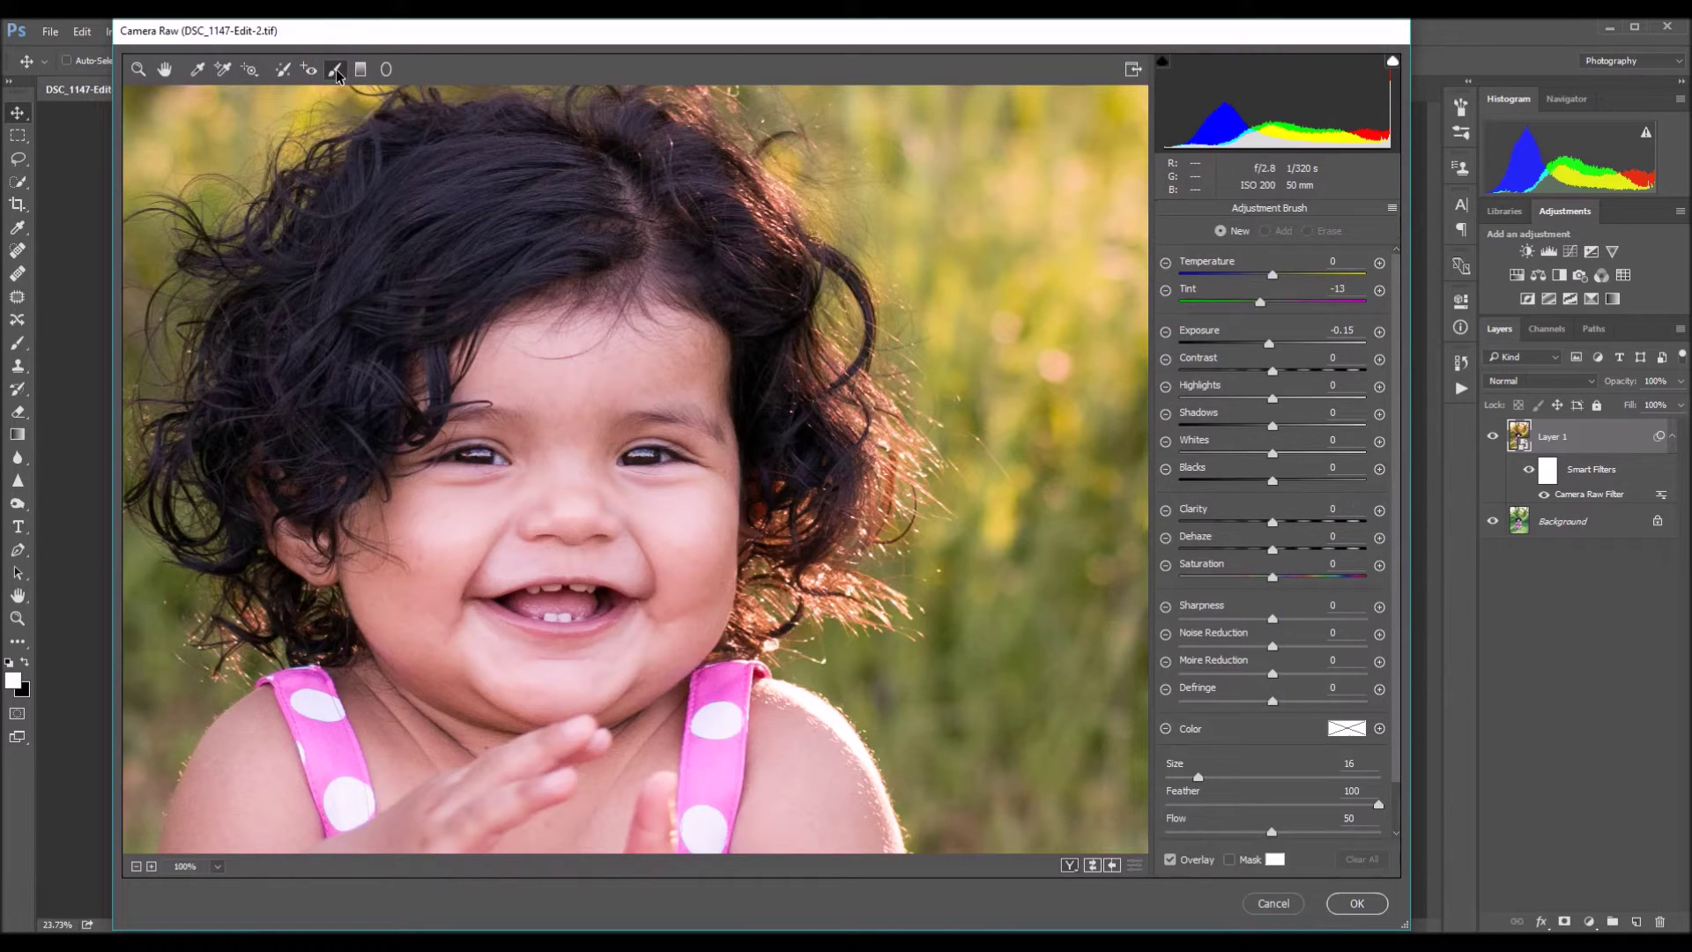
{"action": "left_click", "coordinate": [1393, 210]}
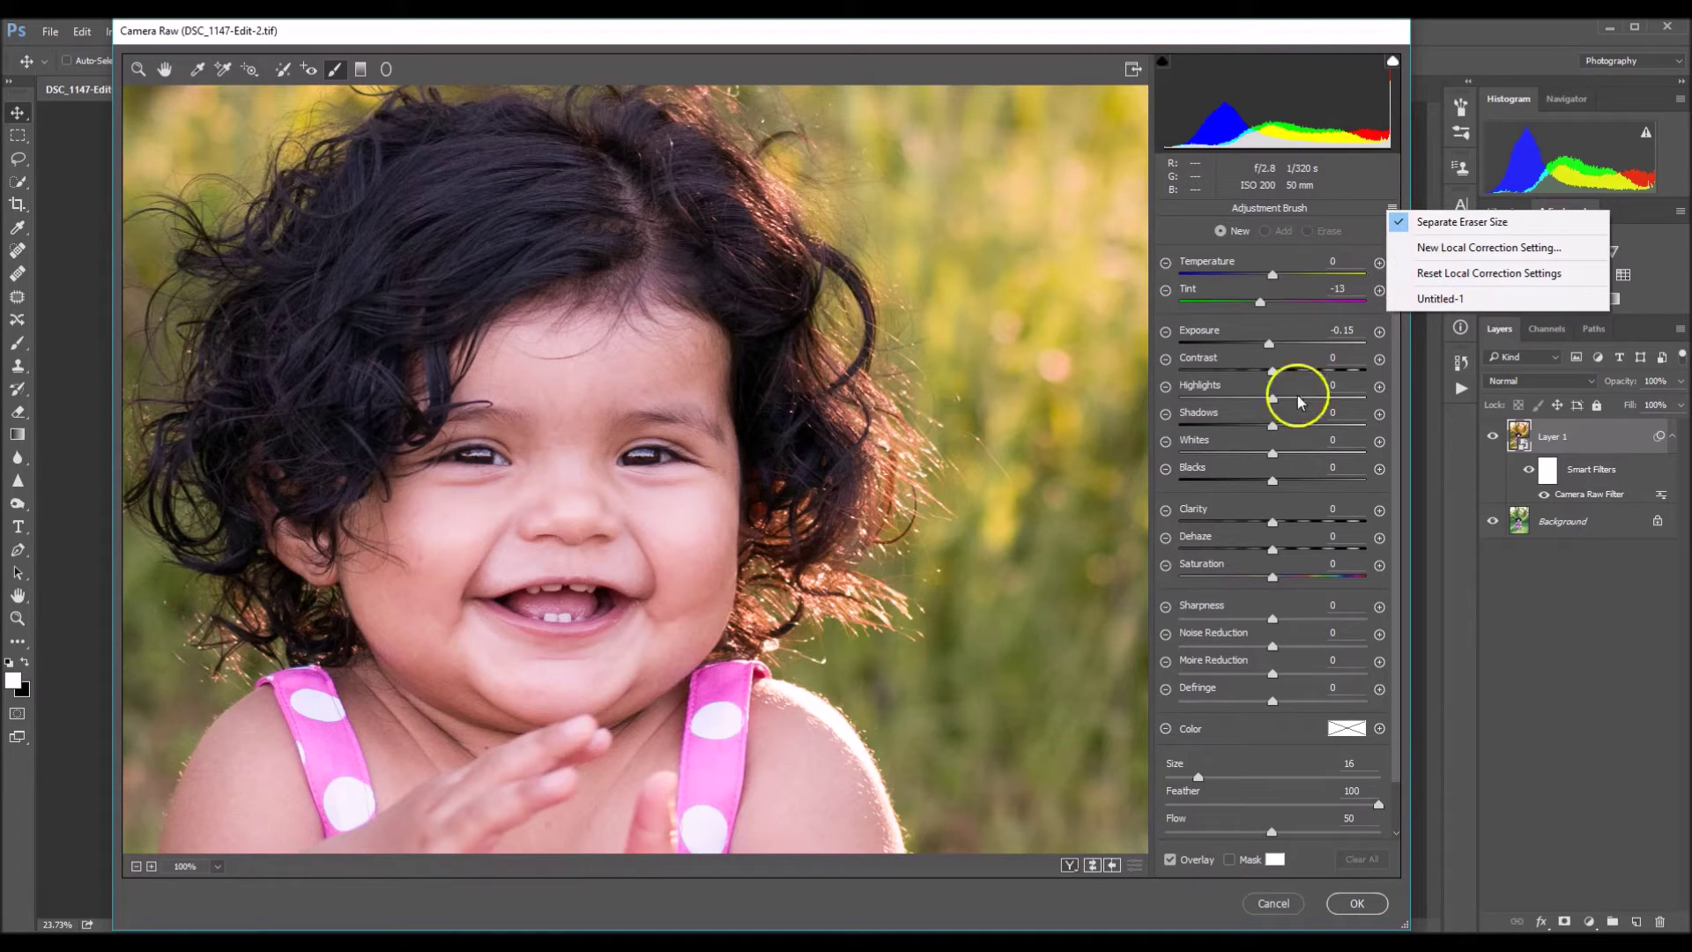
{"action": "left_click", "coordinate": [1437, 275]}
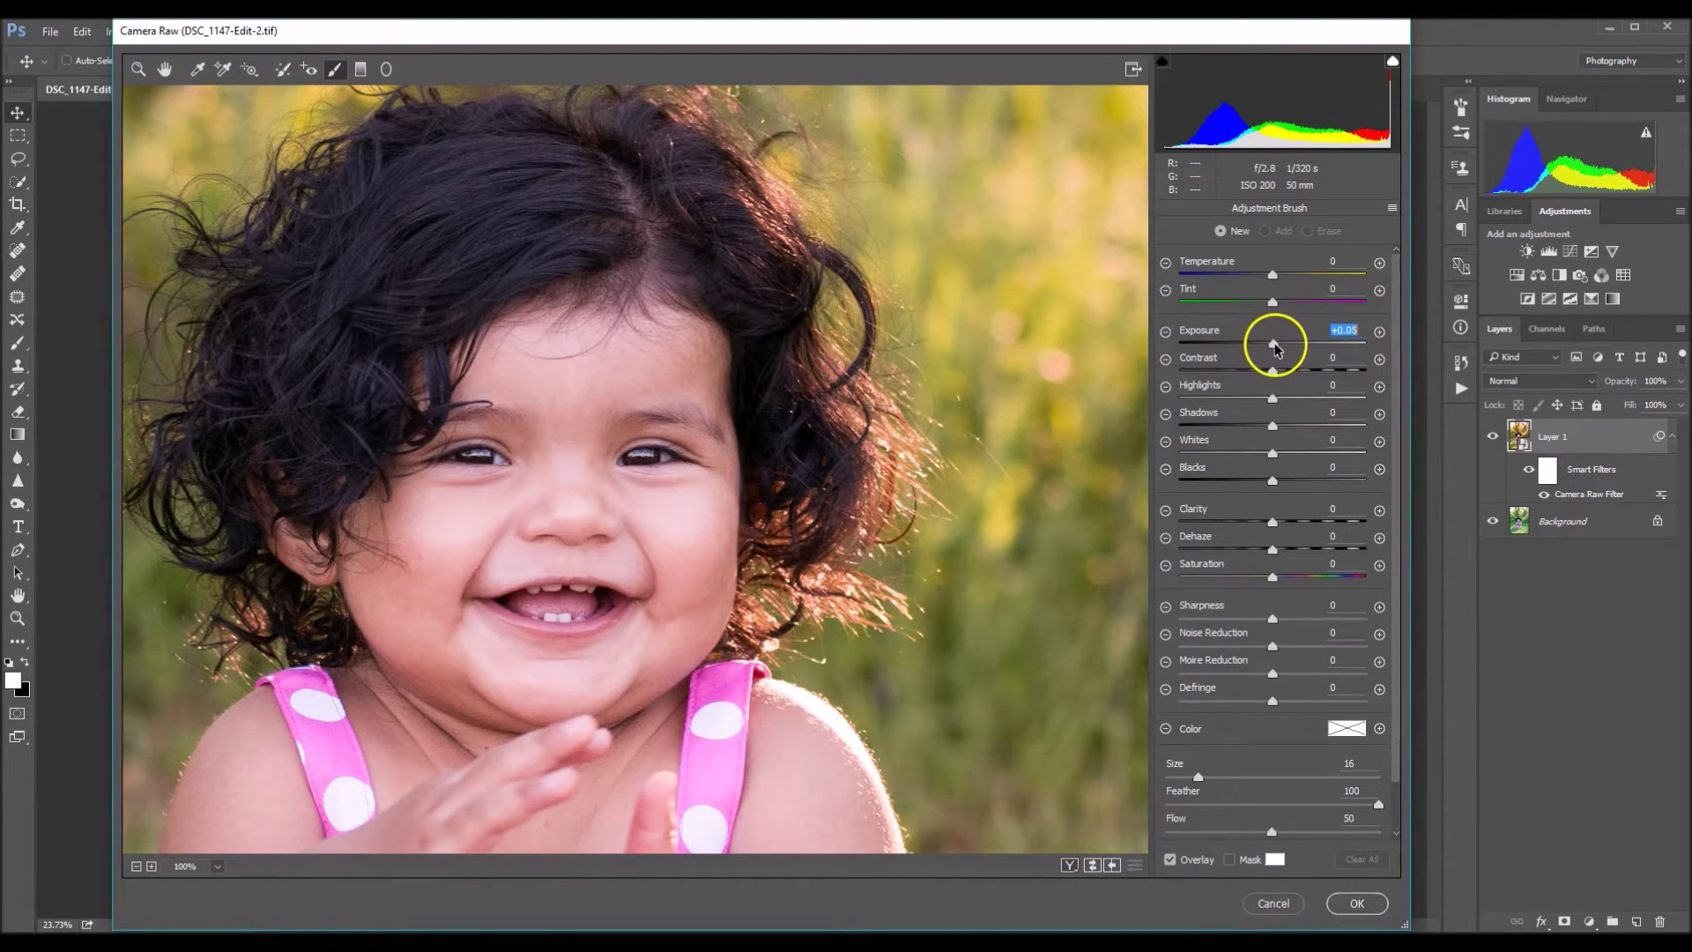
{"action": "left_click_drag", "start_coordinate": [1275, 348], "coordinate": [1280, 349]}
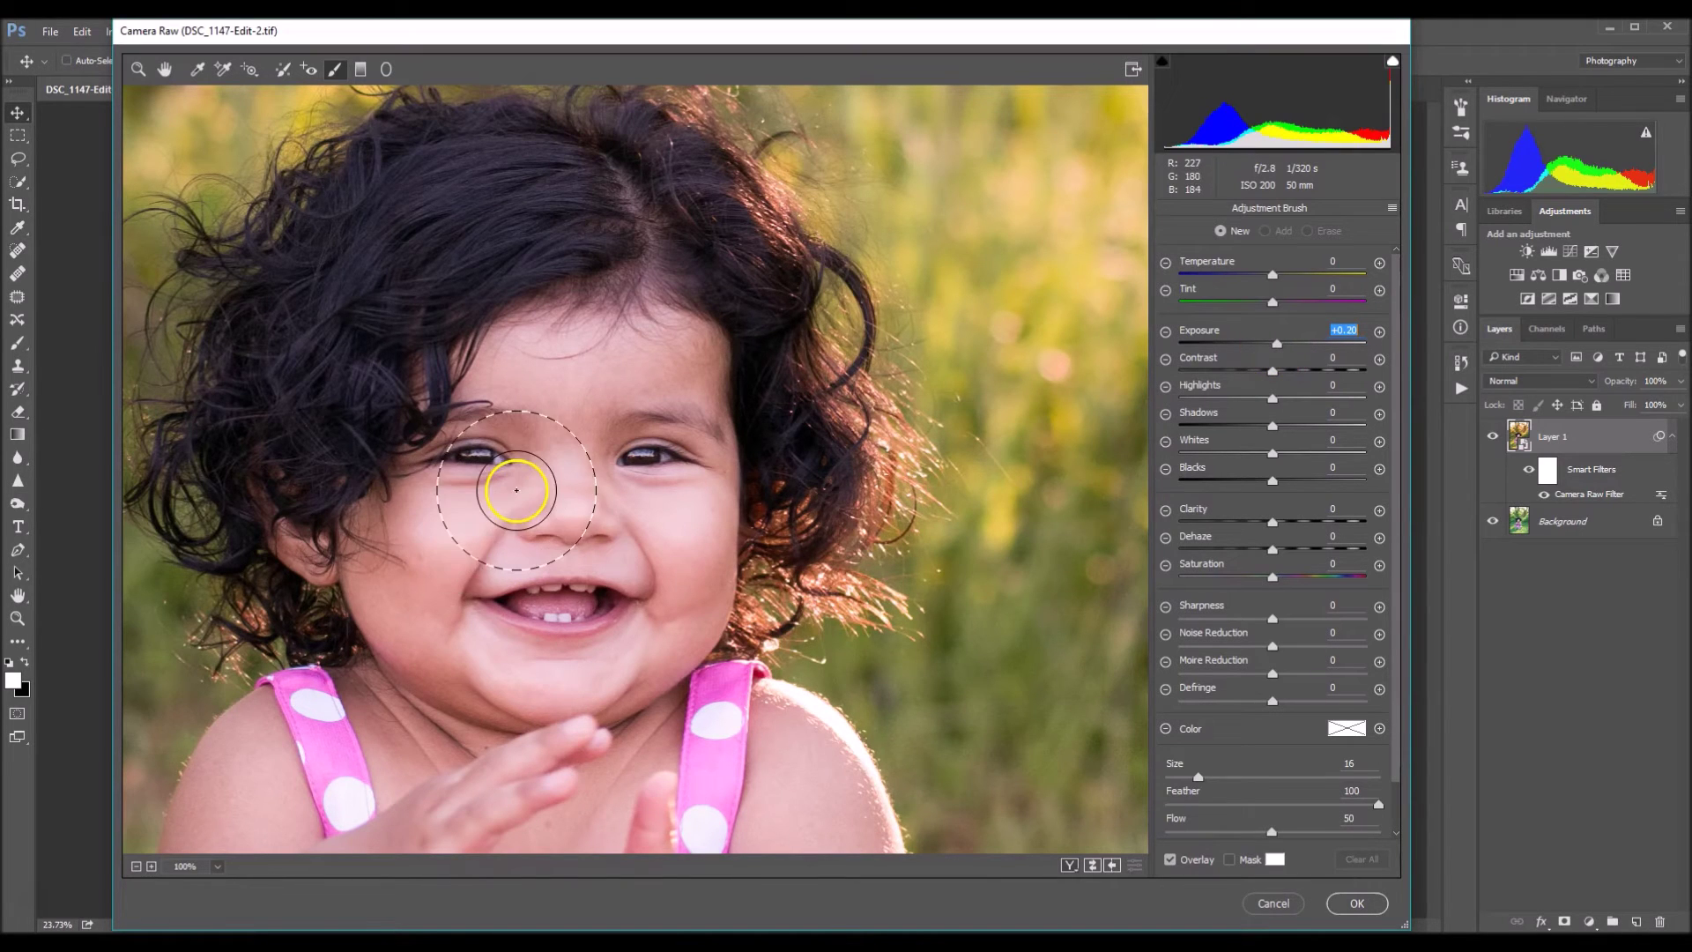
Paint both eyes with a smaller brush at 200% zoom and set Exposure to 0.15
{"action": "key", "text": "ctrl+plus"}
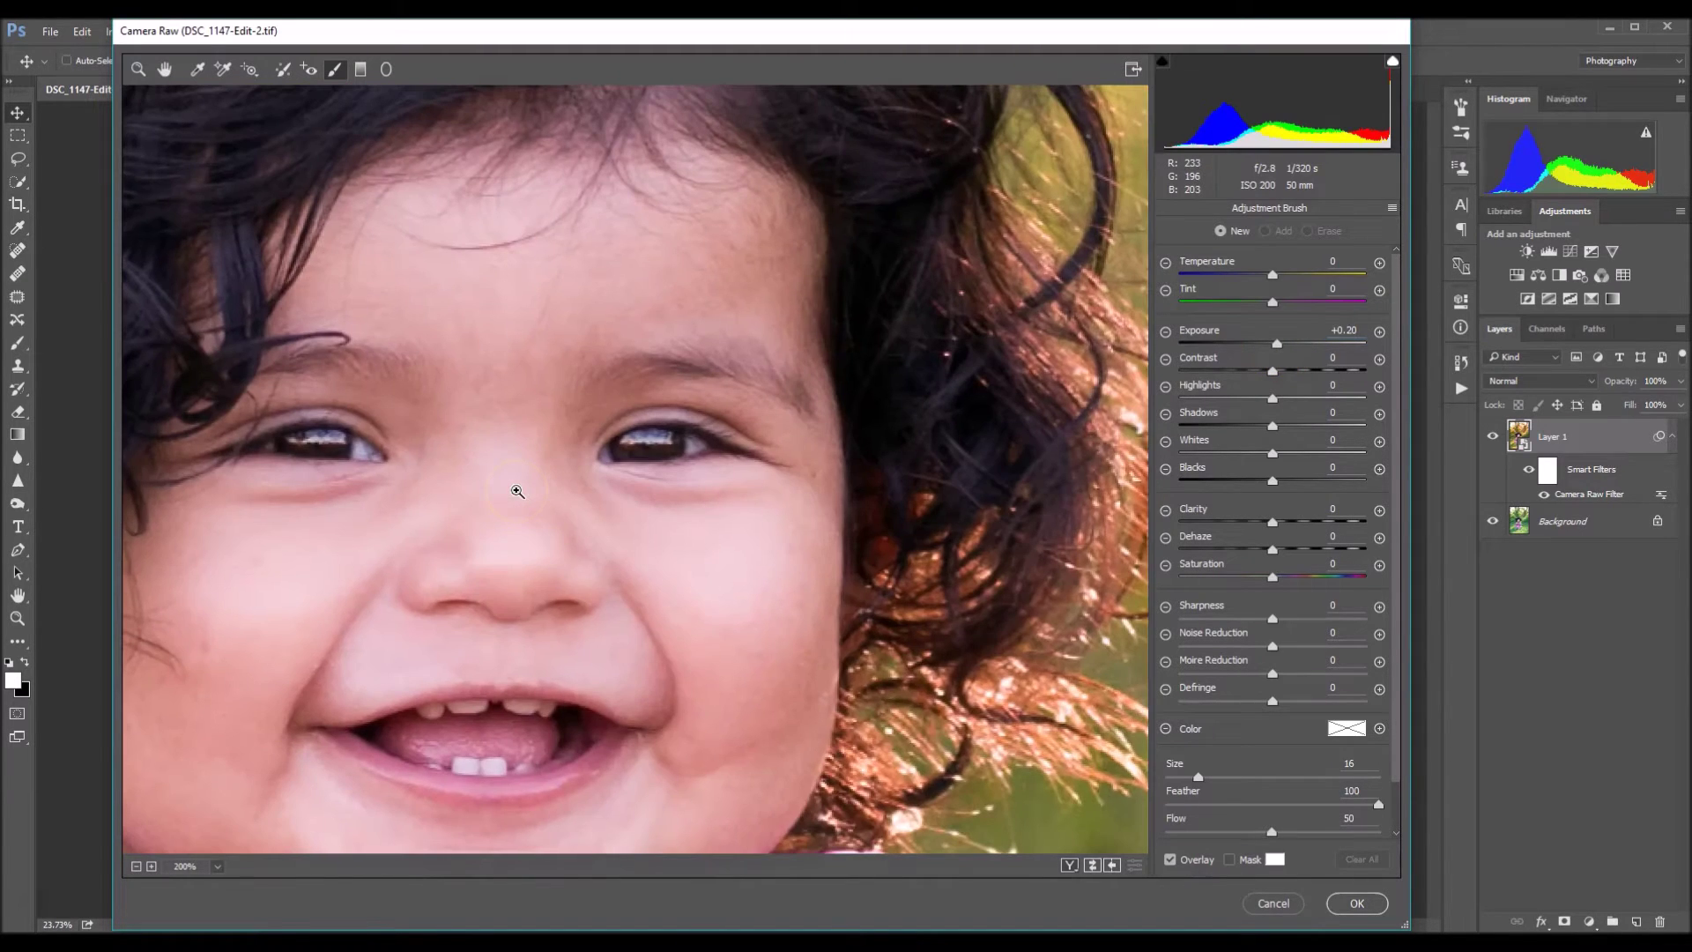
{"action": "left_click_drag", "start_coordinate": [366, 408], "coordinate": [585, 438]}
{"action": "key", "text": "bracketleft"}
{"action": "key", "text": "bracketleft"}
{"action": "key", "text": "bracketleft"}
{"action": "key", "text": "bracketleft"}
{"action": "key", "text": "bracketleft"}
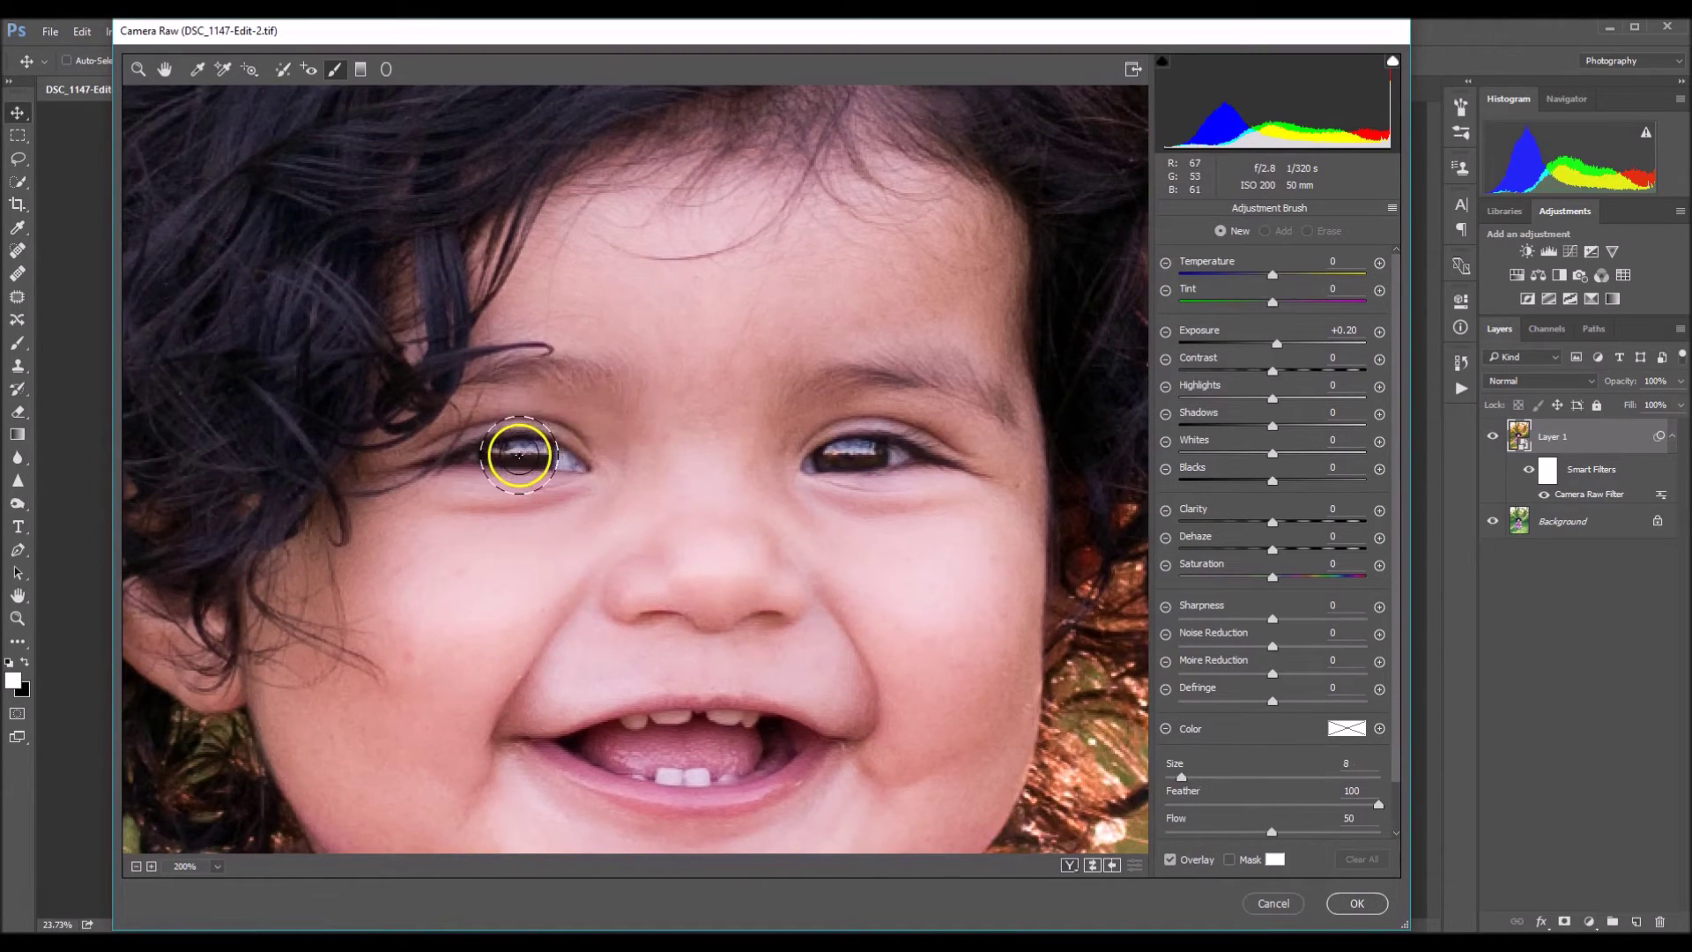
{"action": "mouse_move", "coordinate": [508, 450]}
{"action": "left_mouse_down"}
{"action": "mouse_move", "coordinate": [541, 455]}
{"action": "mouse_move", "coordinate": [506, 452]}
{"action": "left_mouse_up"}
{"action": "mouse_move", "coordinate": [824, 463]}
{"action": "left_mouse_down"}
{"action": "mouse_move", "coordinate": [866, 430]}
{"action": "mouse_move", "coordinate": [865, 465]}
{"action": "mouse_move", "coordinate": [833, 454]}
{"action": "mouse_move", "coordinate": [861, 446]}
{"action": "mouse_move", "coordinate": [830, 454]}
{"action": "mouse_move", "coordinate": [869, 453]}
{"action": "mouse_move", "coordinate": [829, 454]}
{"action": "left_mouse_up"}
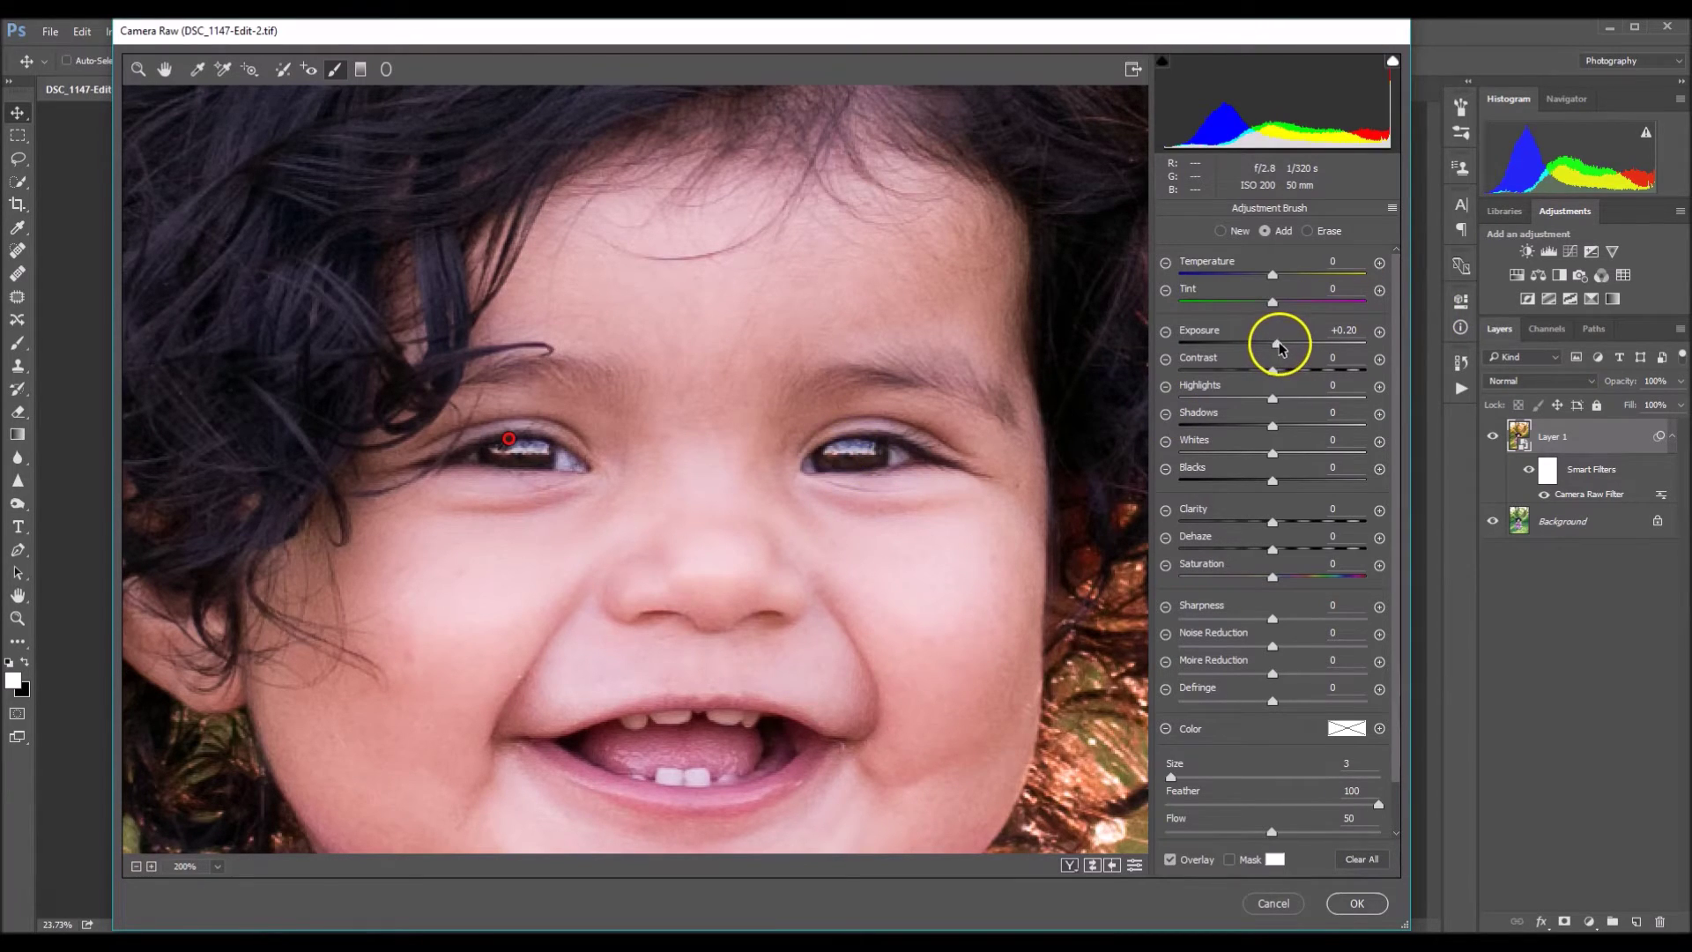
{"action": "mouse_move", "coordinate": [1280, 350]}
{"action": "left_mouse_down"}
{"action": "mouse_move", "coordinate": [1235, 345]}
{"action": "mouse_move", "coordinate": [1280, 350]}
{"action": "left_mouse_up"}
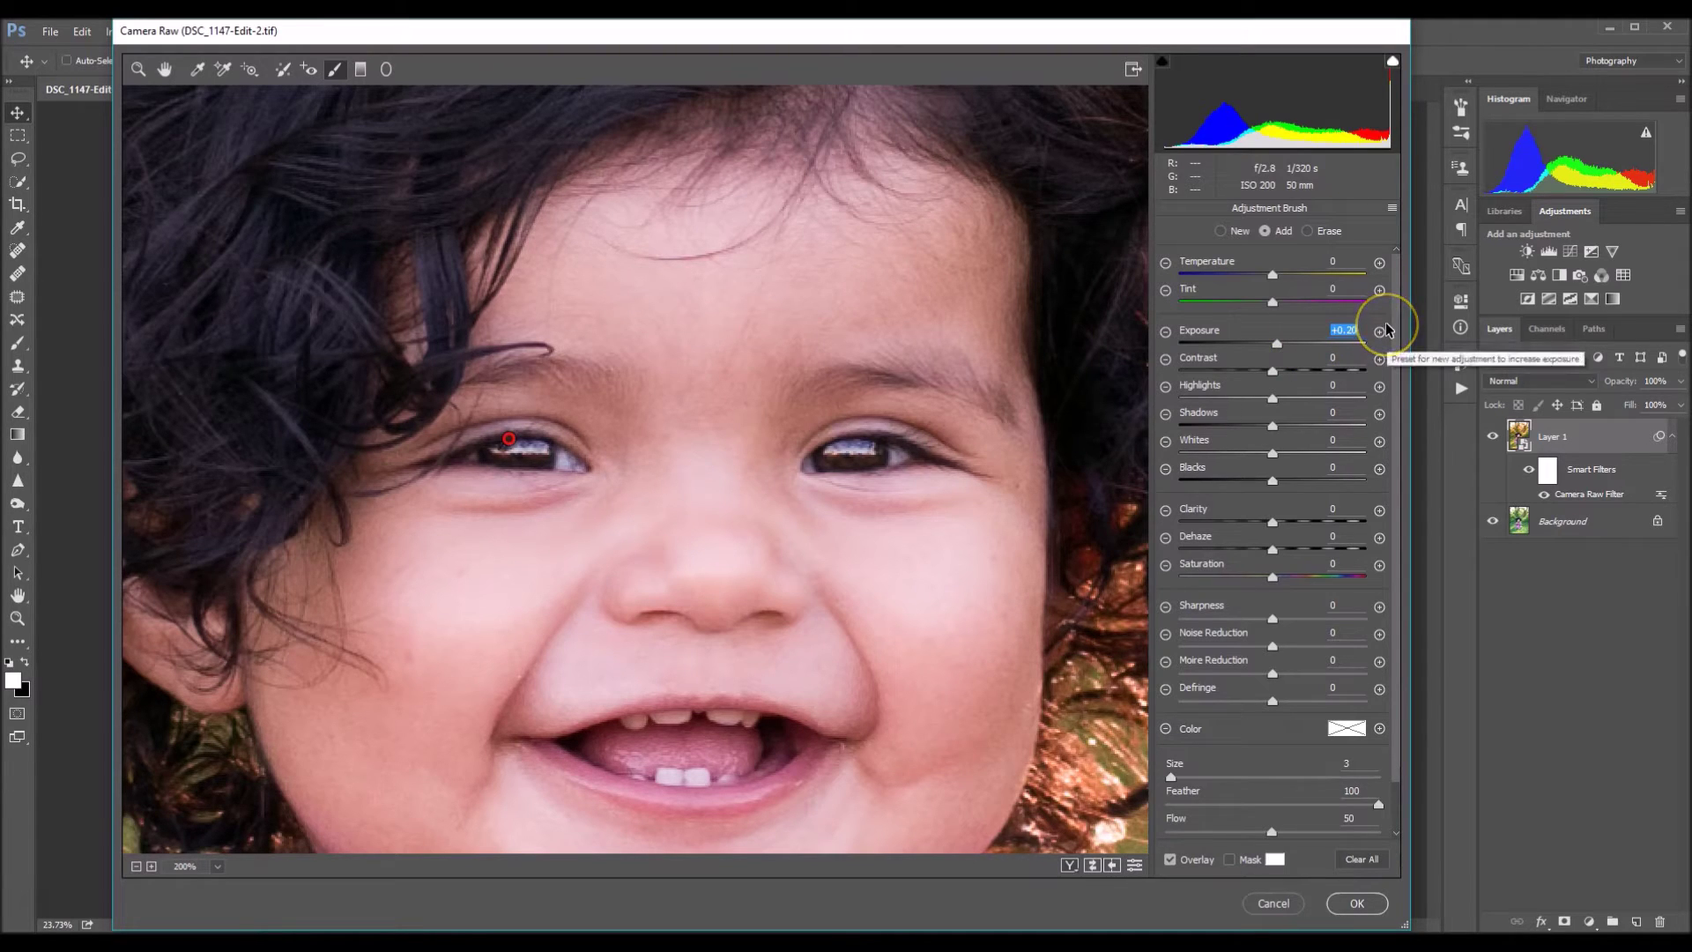
{"action": "type", "text": "0.15"}
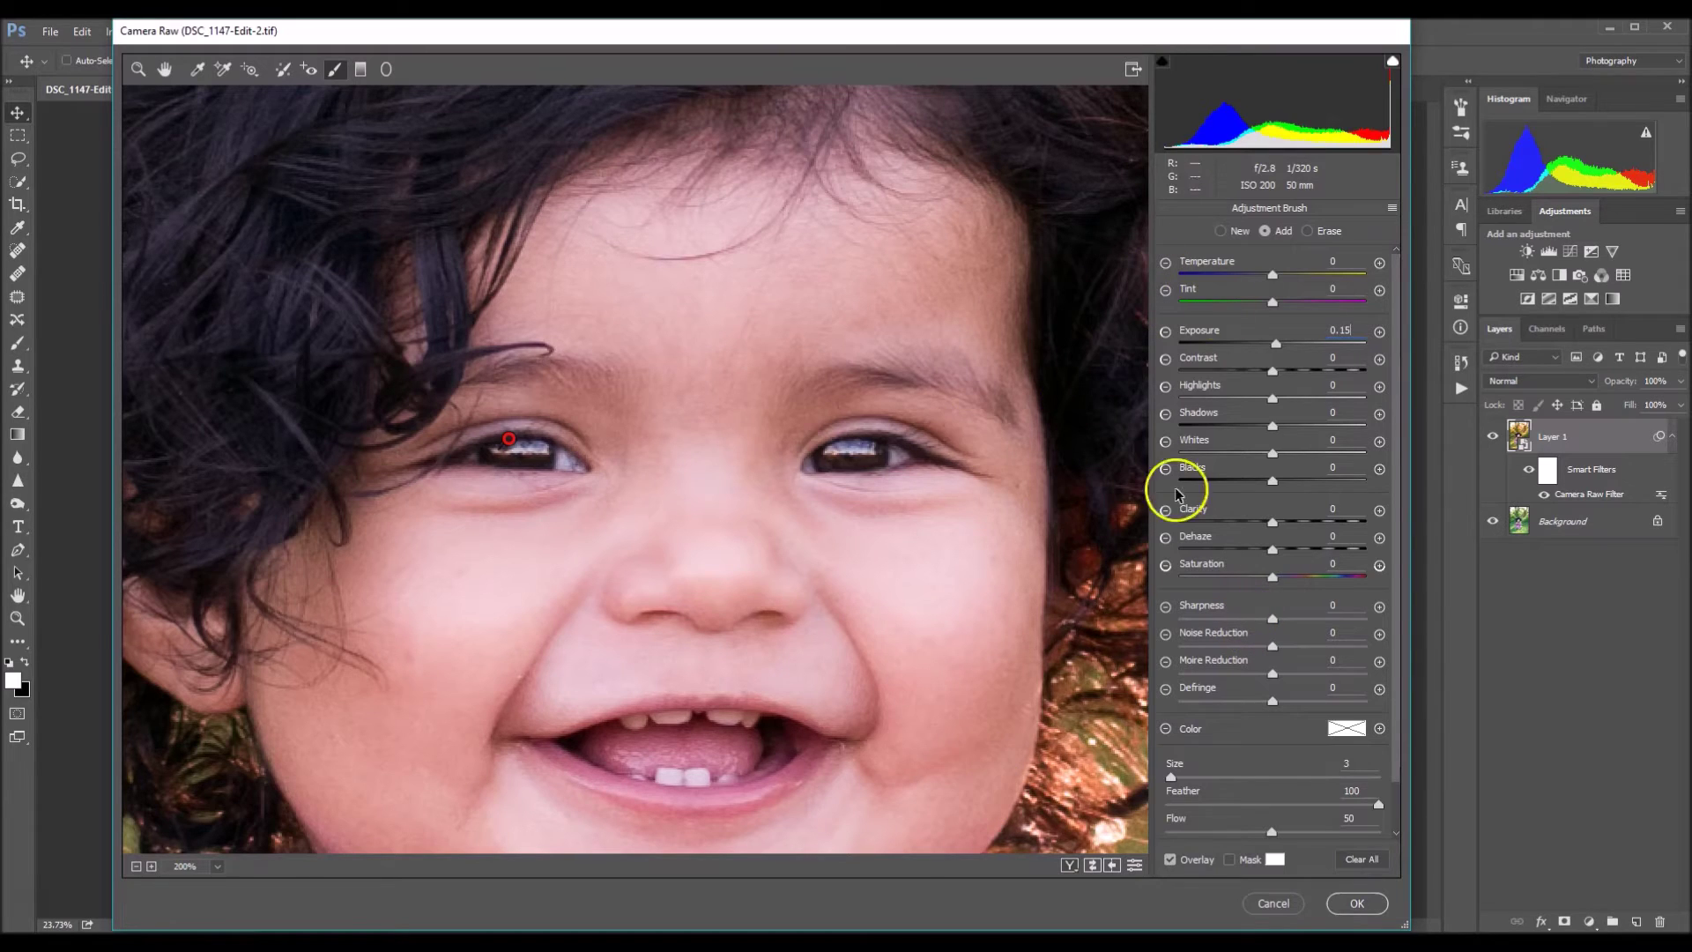
Add a new brush adjustment with Sharpness +10 and paint it over both eyes
{"action": "left_click", "coordinate": [1221, 231]}
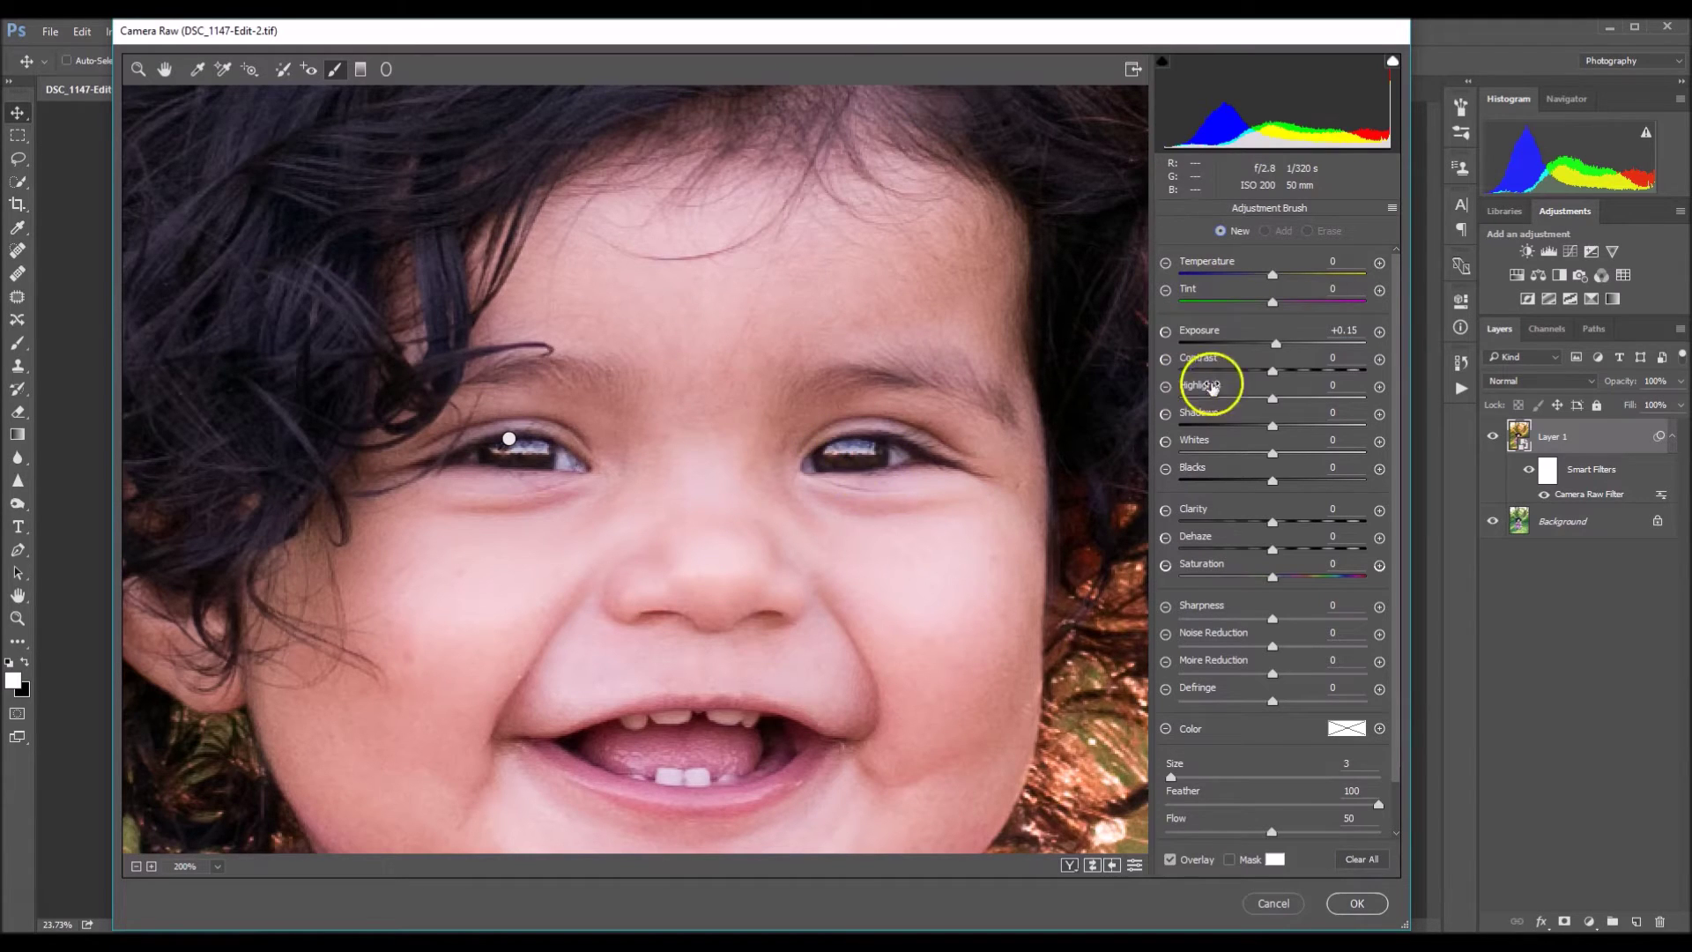
{"action": "left_click", "coordinate": [1360, 329]}
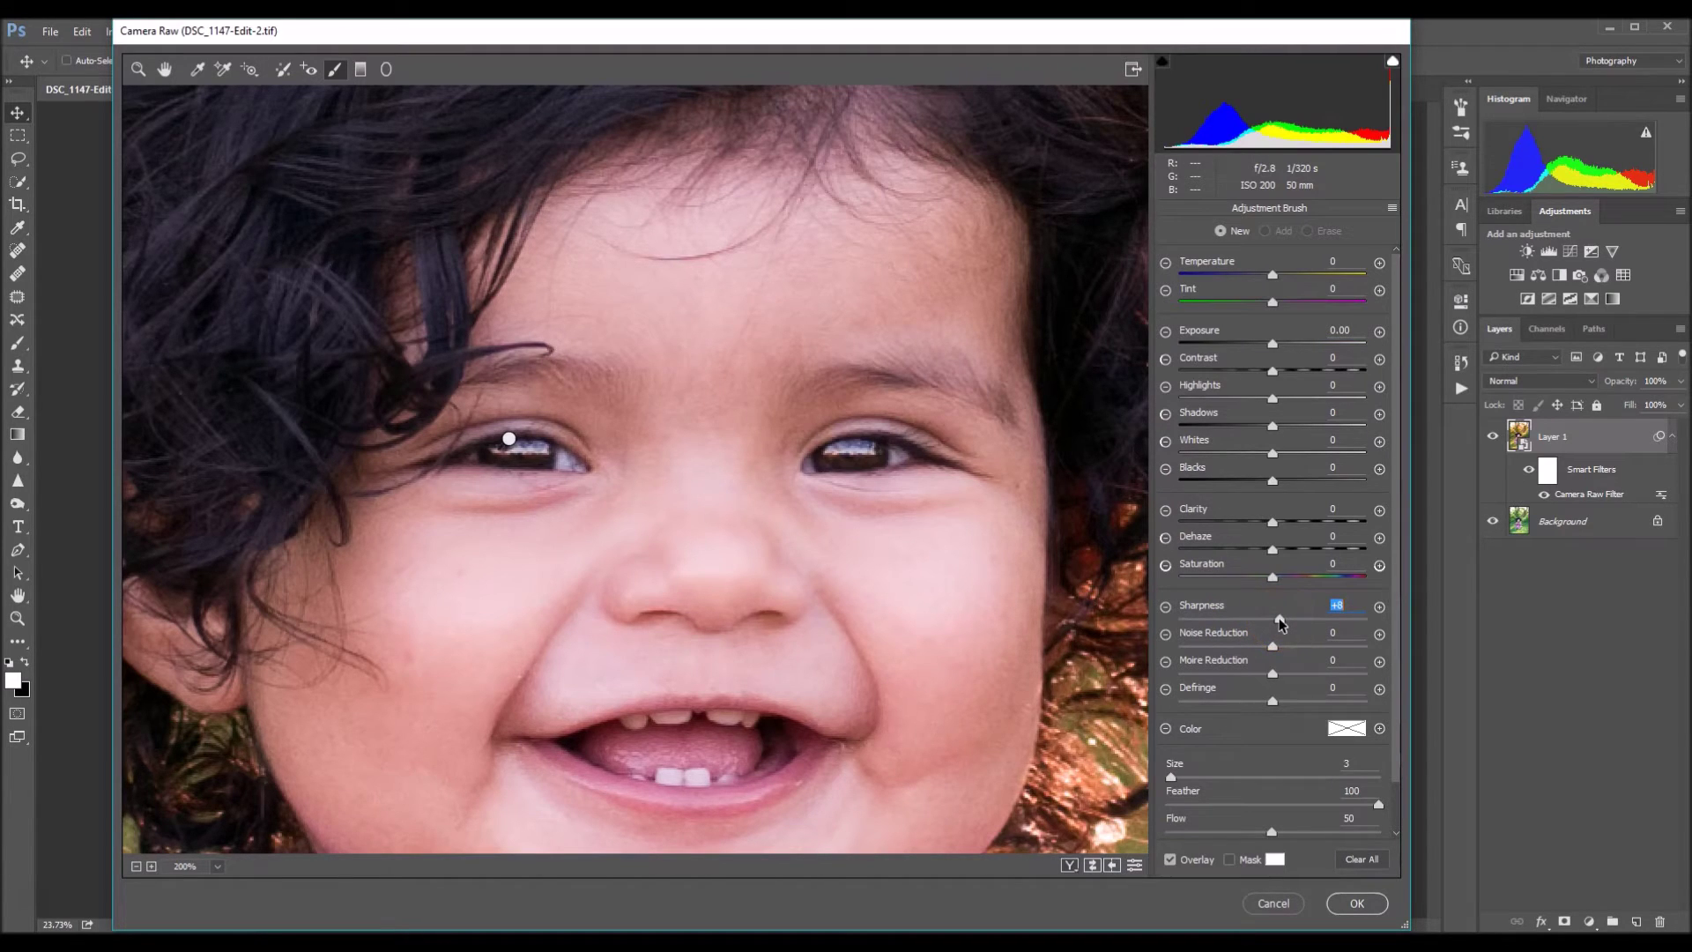
{"action": "key", "text": "bracketleft"}
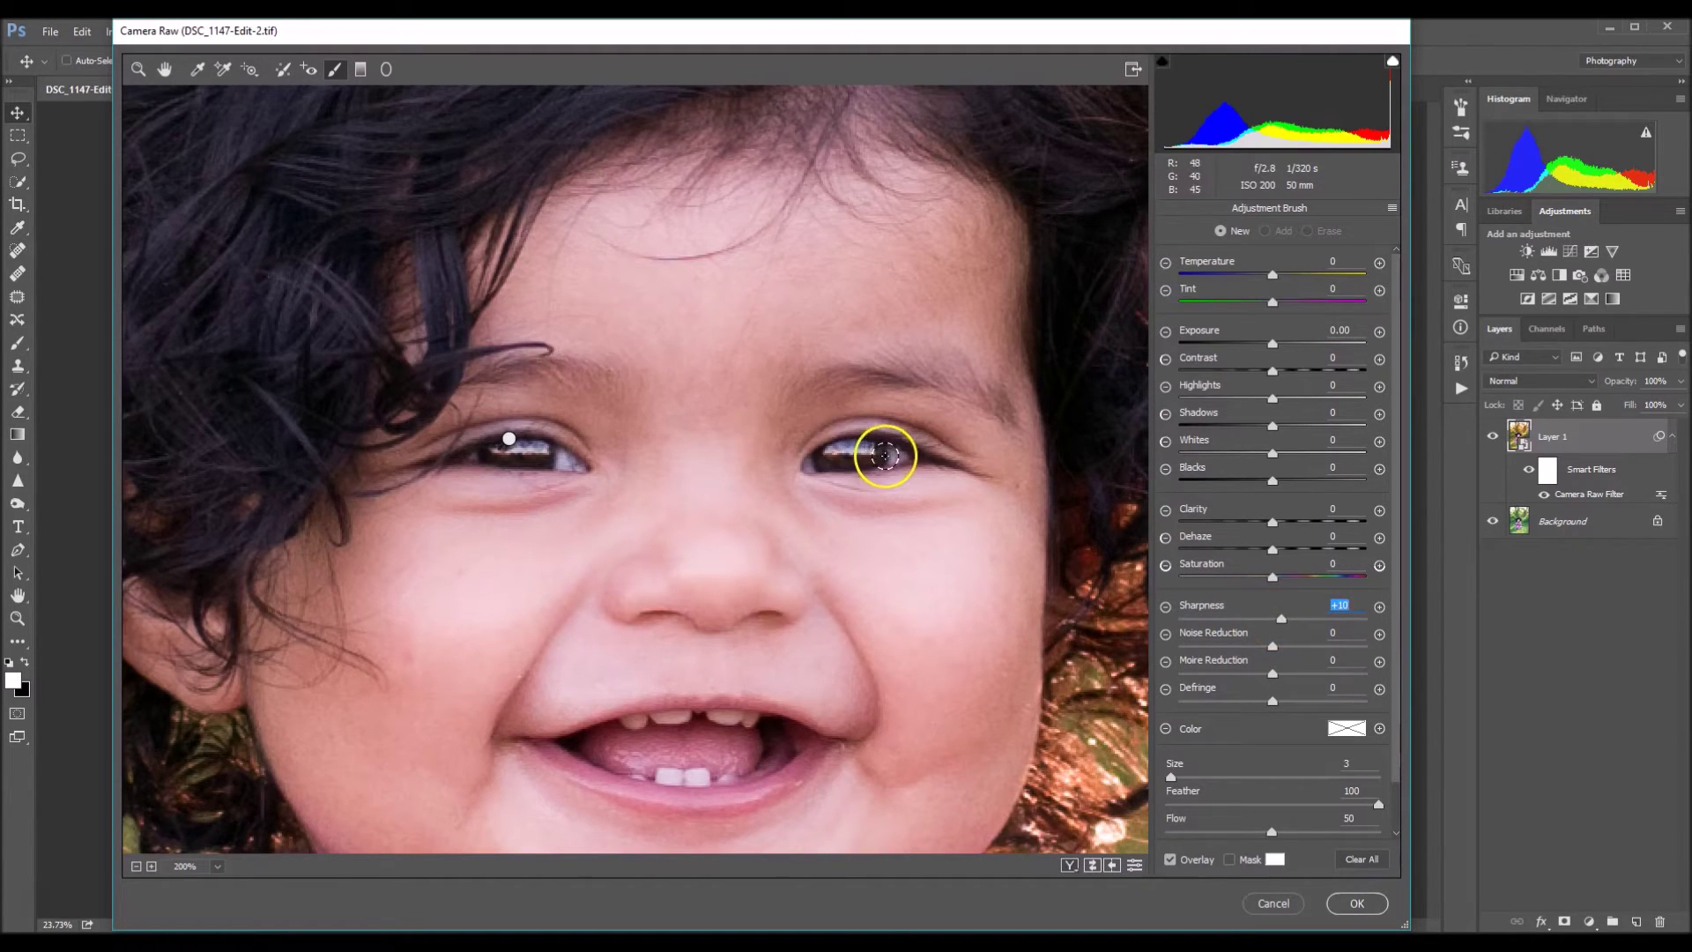
{"action": "key", "text": "bracketright"}
{"action": "mouse_move", "coordinate": [839, 440]}
{"action": "left_mouse_down"}
{"action": "mouse_move", "coordinate": [934, 465]}
{"action": "mouse_move", "coordinate": [826, 456]}
{"action": "mouse_move", "coordinate": [860, 444]}
{"action": "mouse_move", "coordinate": [831, 466]}
{"action": "mouse_move", "coordinate": [902, 435]}
{"action": "mouse_move", "coordinate": [937, 461]}
{"action": "left_mouse_up"}
{"action": "mouse_move", "coordinate": [577, 452]}
{"action": "left_mouse_down"}
{"action": "mouse_move", "coordinate": [439, 452]}
{"action": "mouse_move", "coordinate": [537, 461]}
{"action": "mouse_move", "coordinate": [522, 454]}
{"action": "left_mouse_up"}
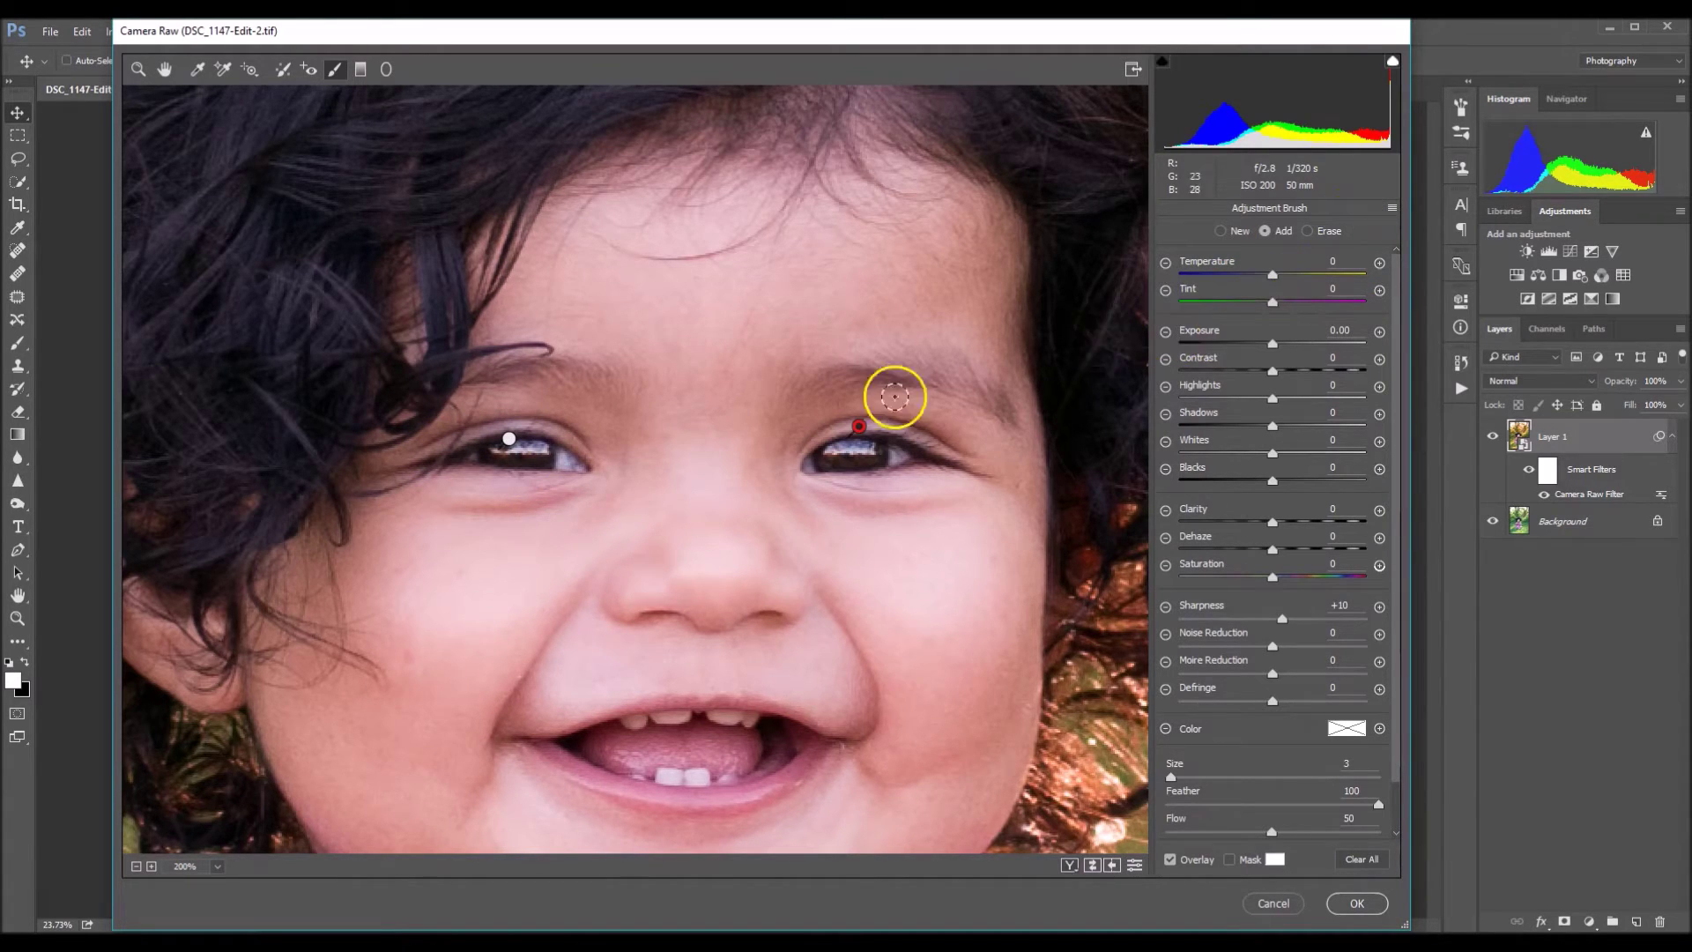
Zoom out to the whole photo and hide the adjustment overlay
{"action": "key", "text": "ctrl+0"}
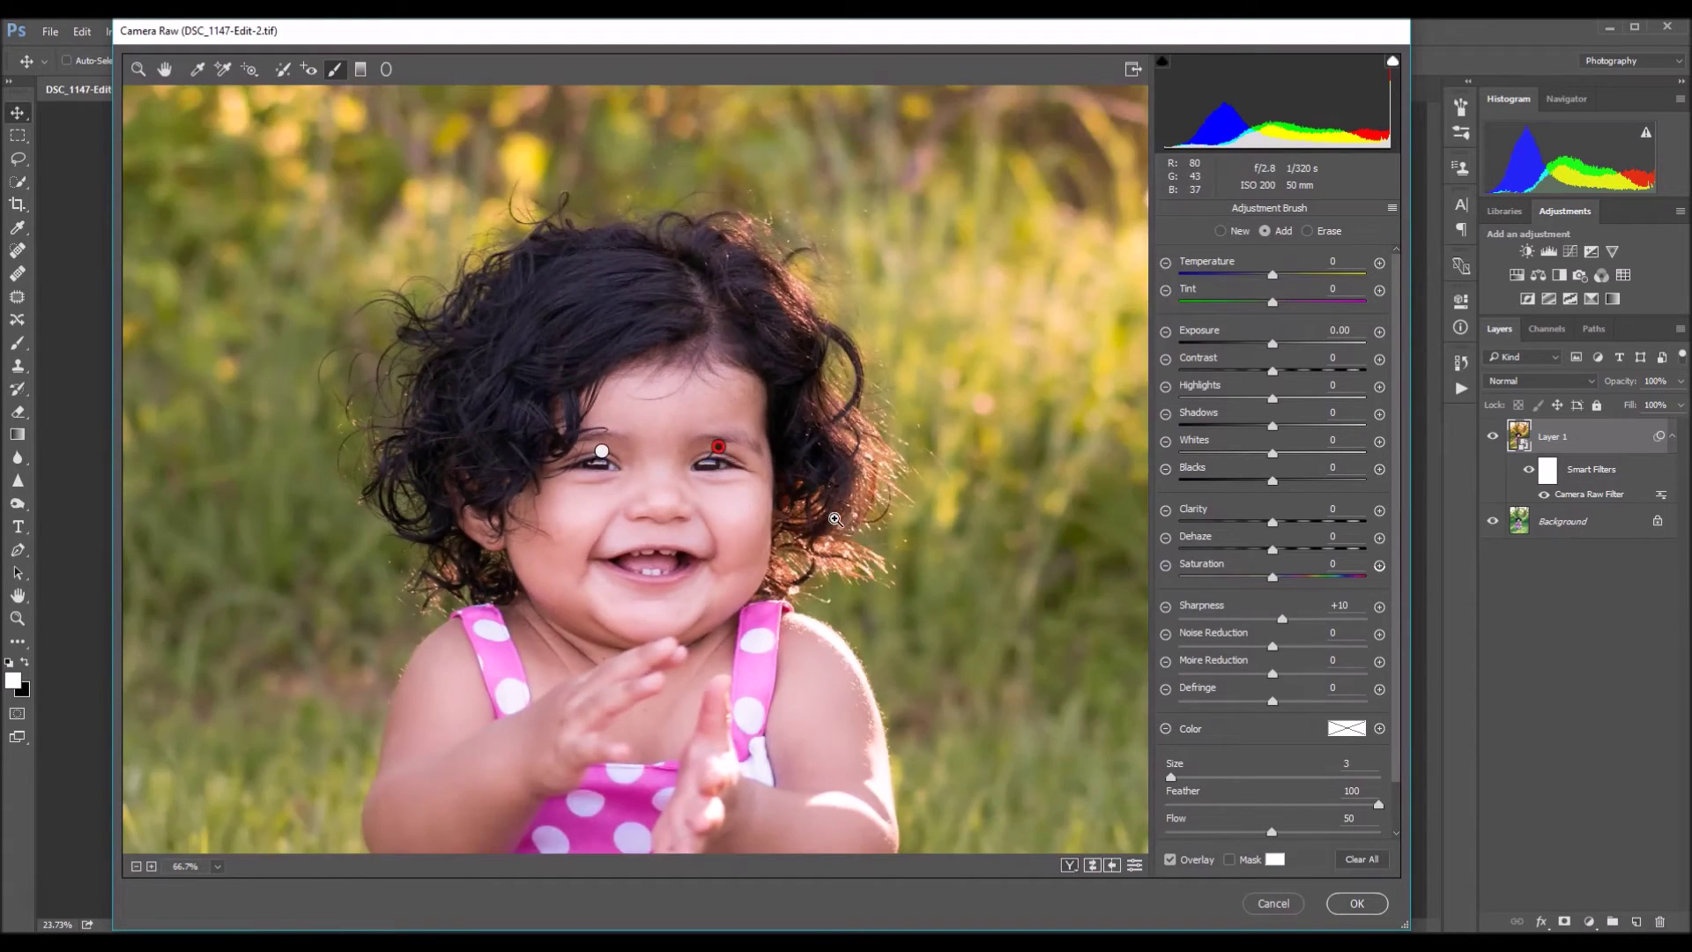
{"action": "key", "text": "ctrl+minus"}
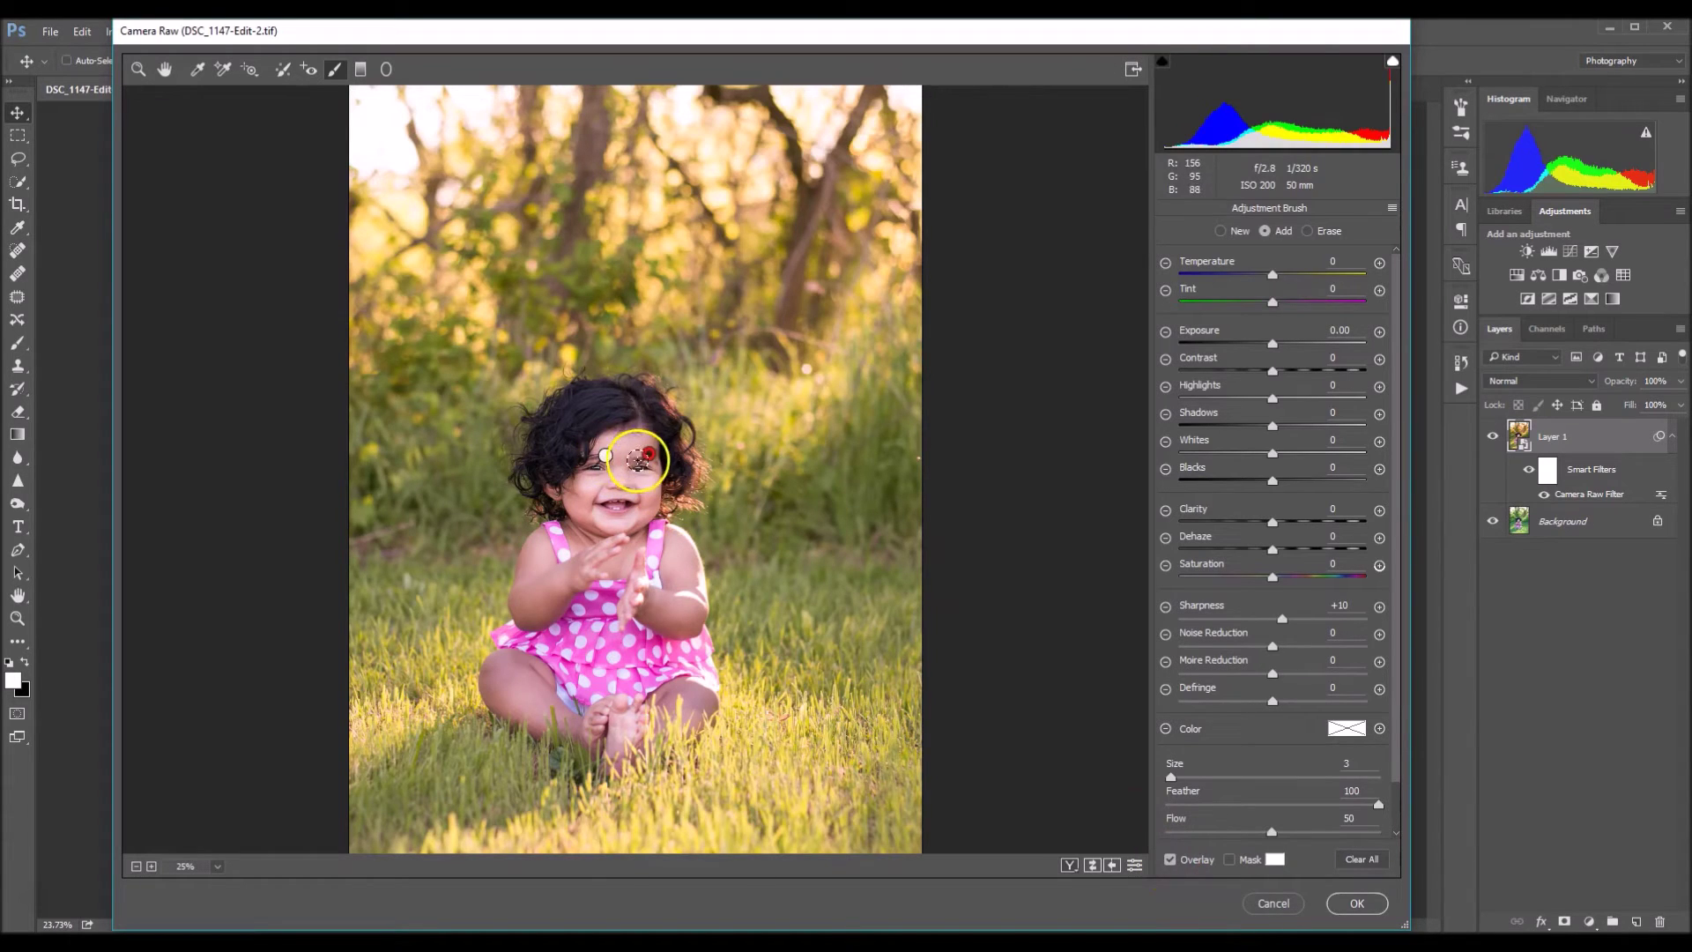
{"action": "left_click", "coordinate": [1171, 860]}
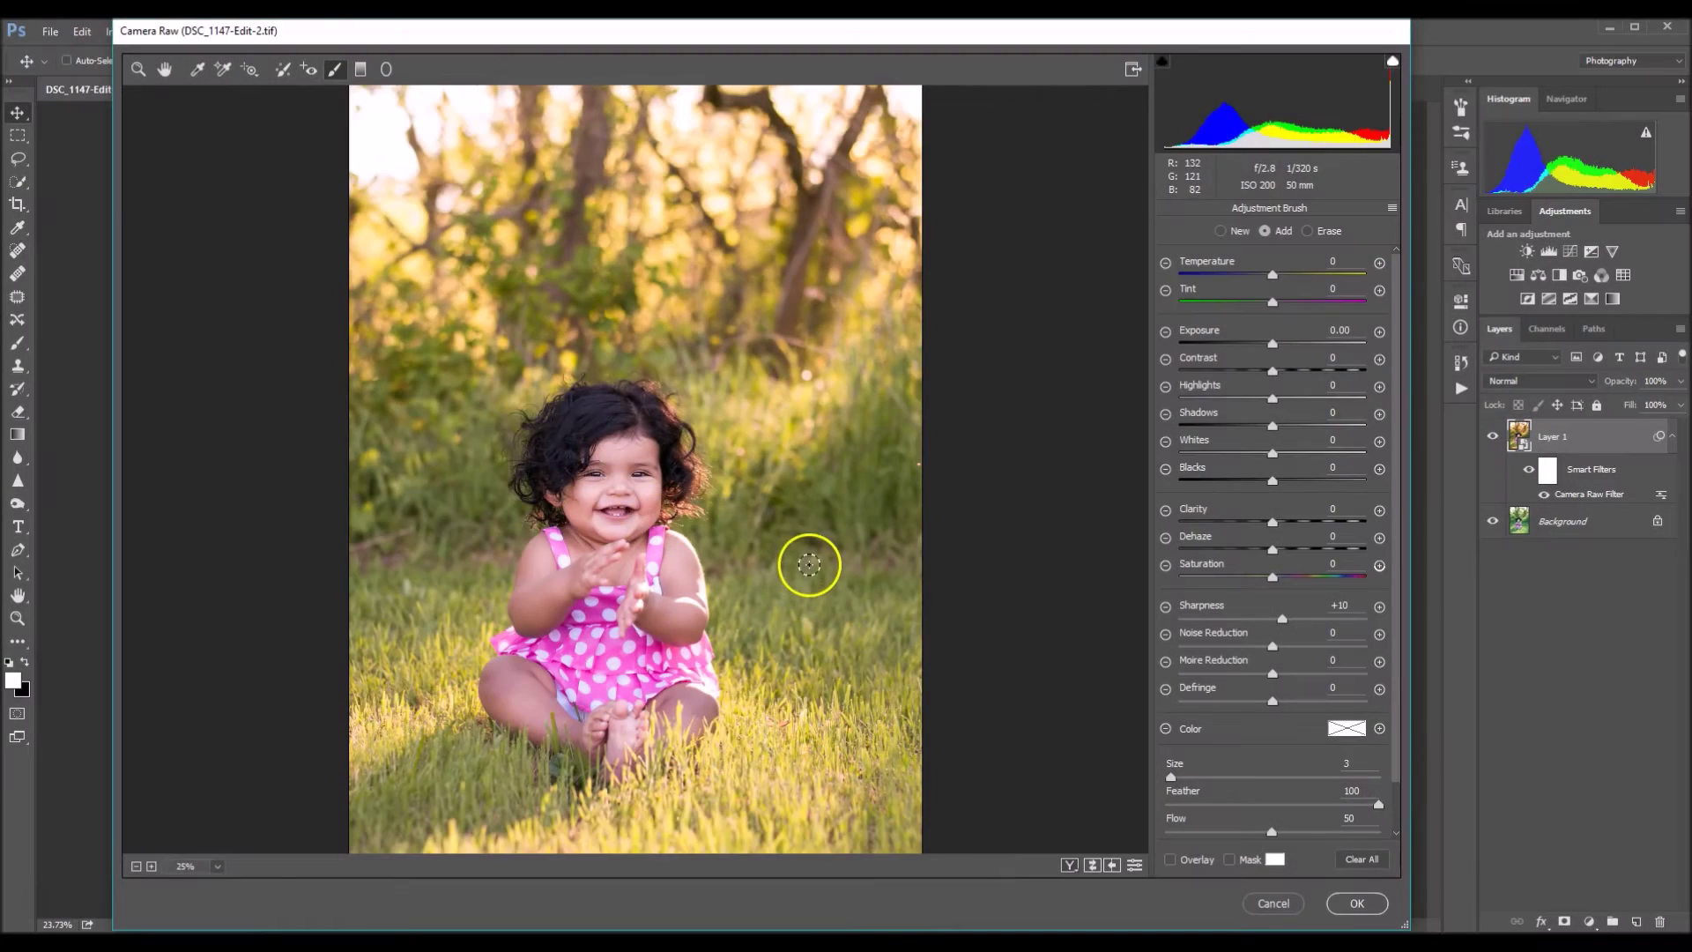
Zoom to 100% on the face and choose Spot Removal in Heal mode
{"action": "left_click", "coordinate": [809, 564]}
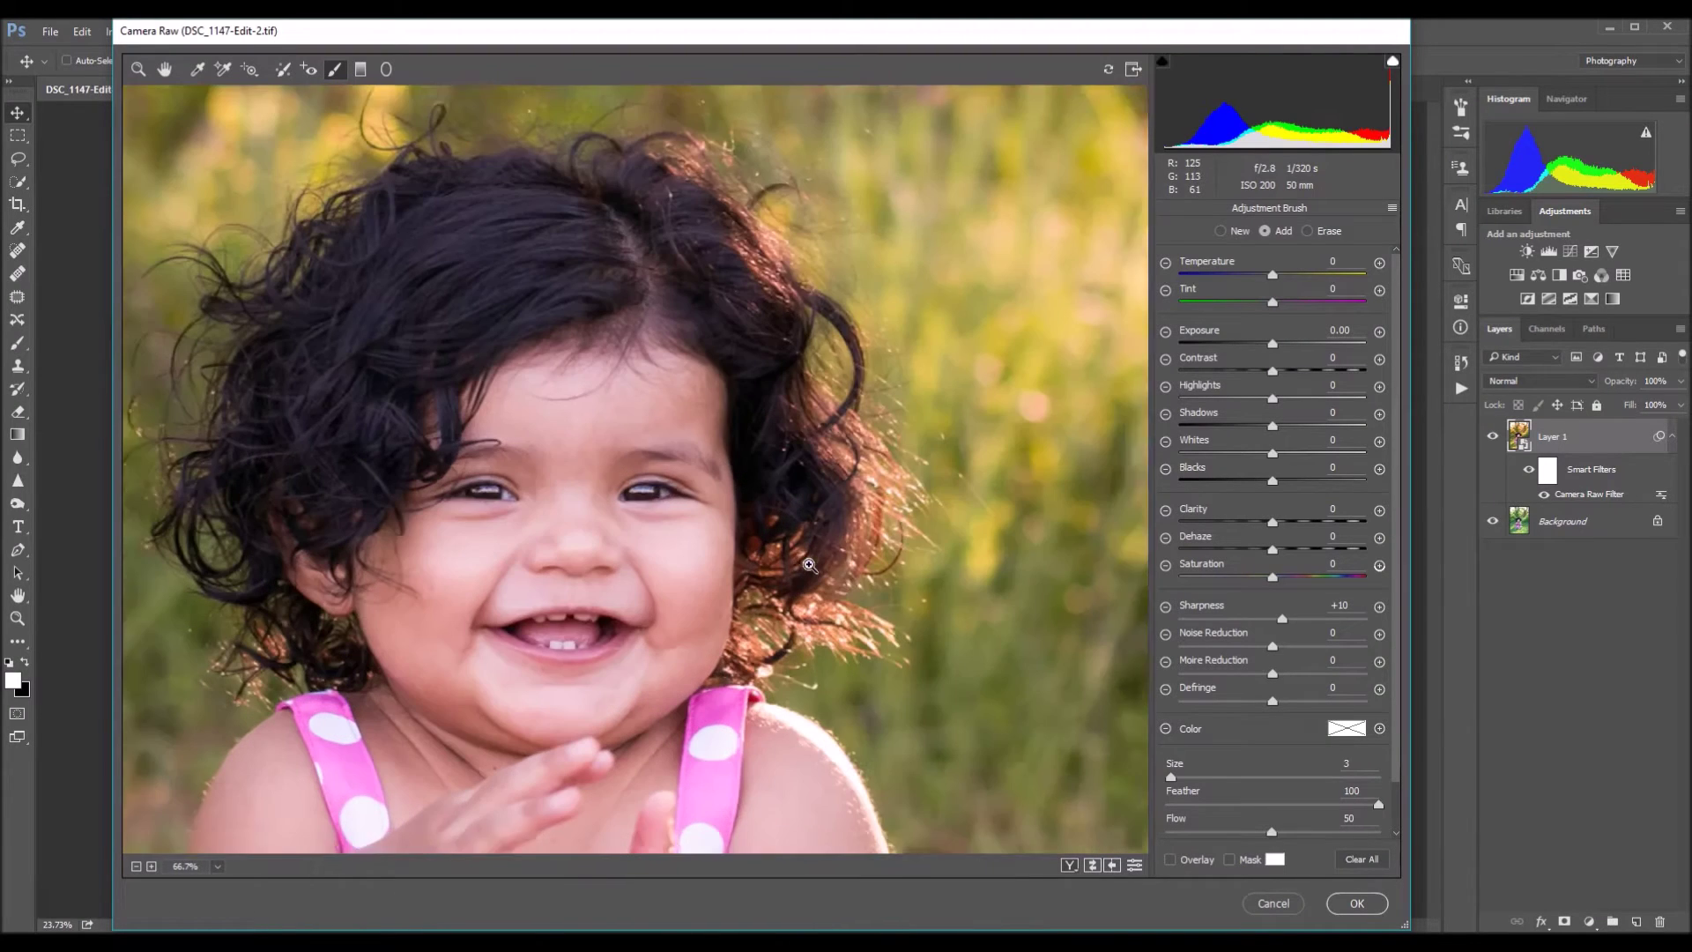
{"action": "left_click_drag", "start_coordinate": [542, 494], "coordinate": [631, 482]}
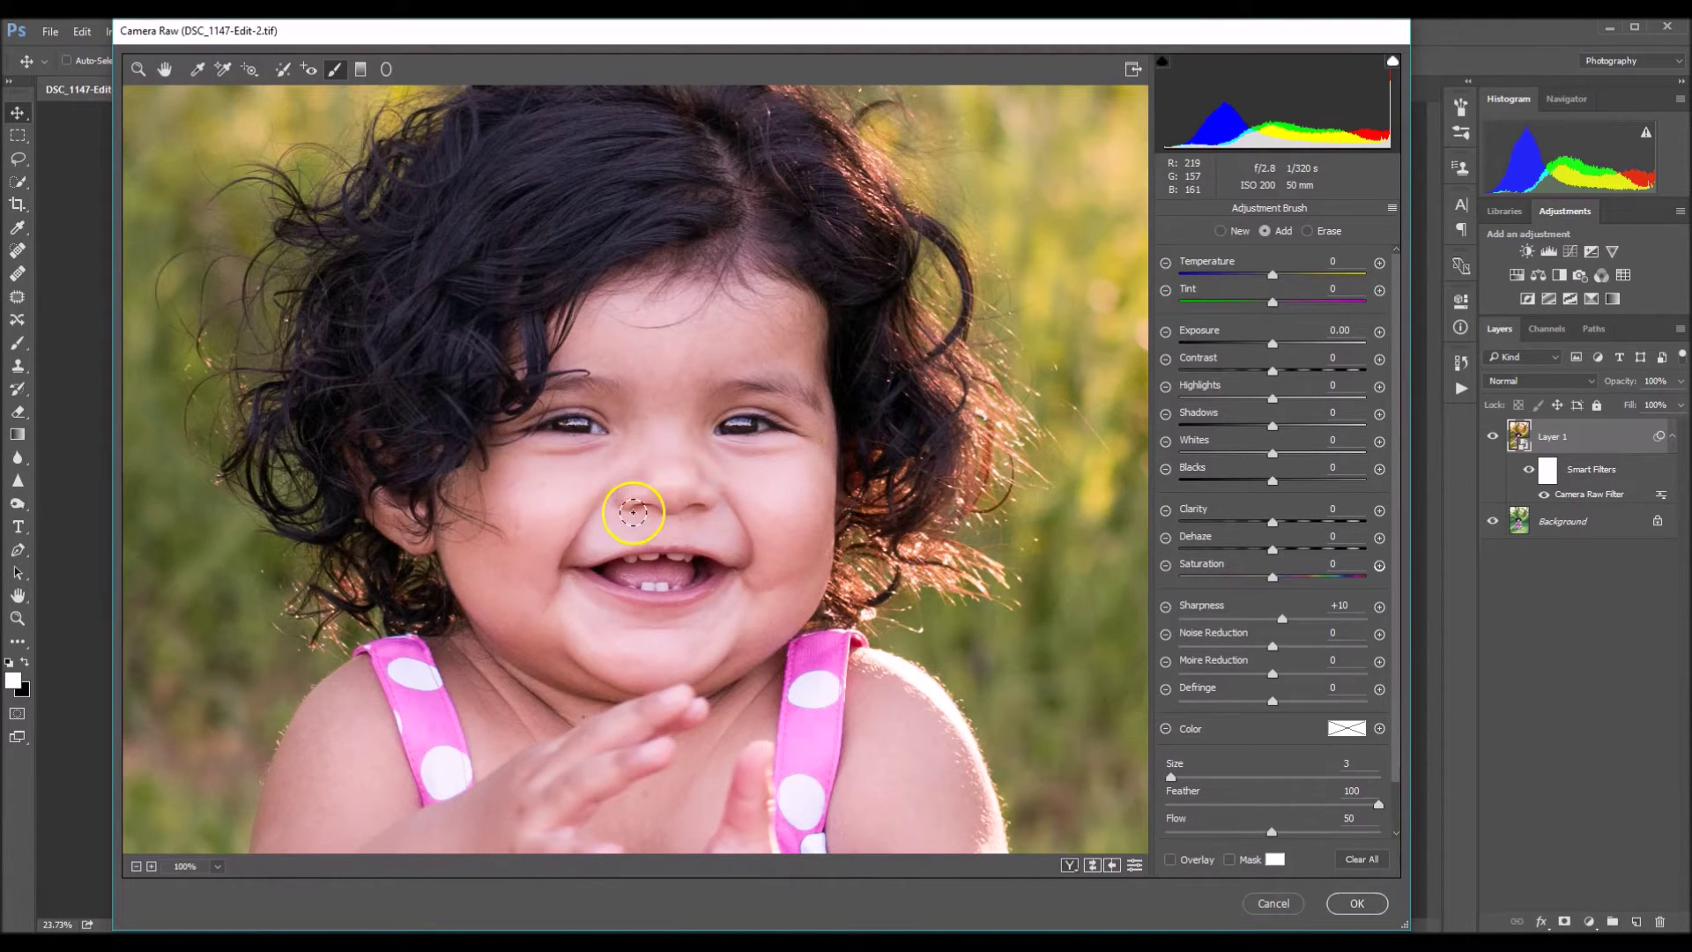
{"action": "left_click", "coordinate": [284, 72]}
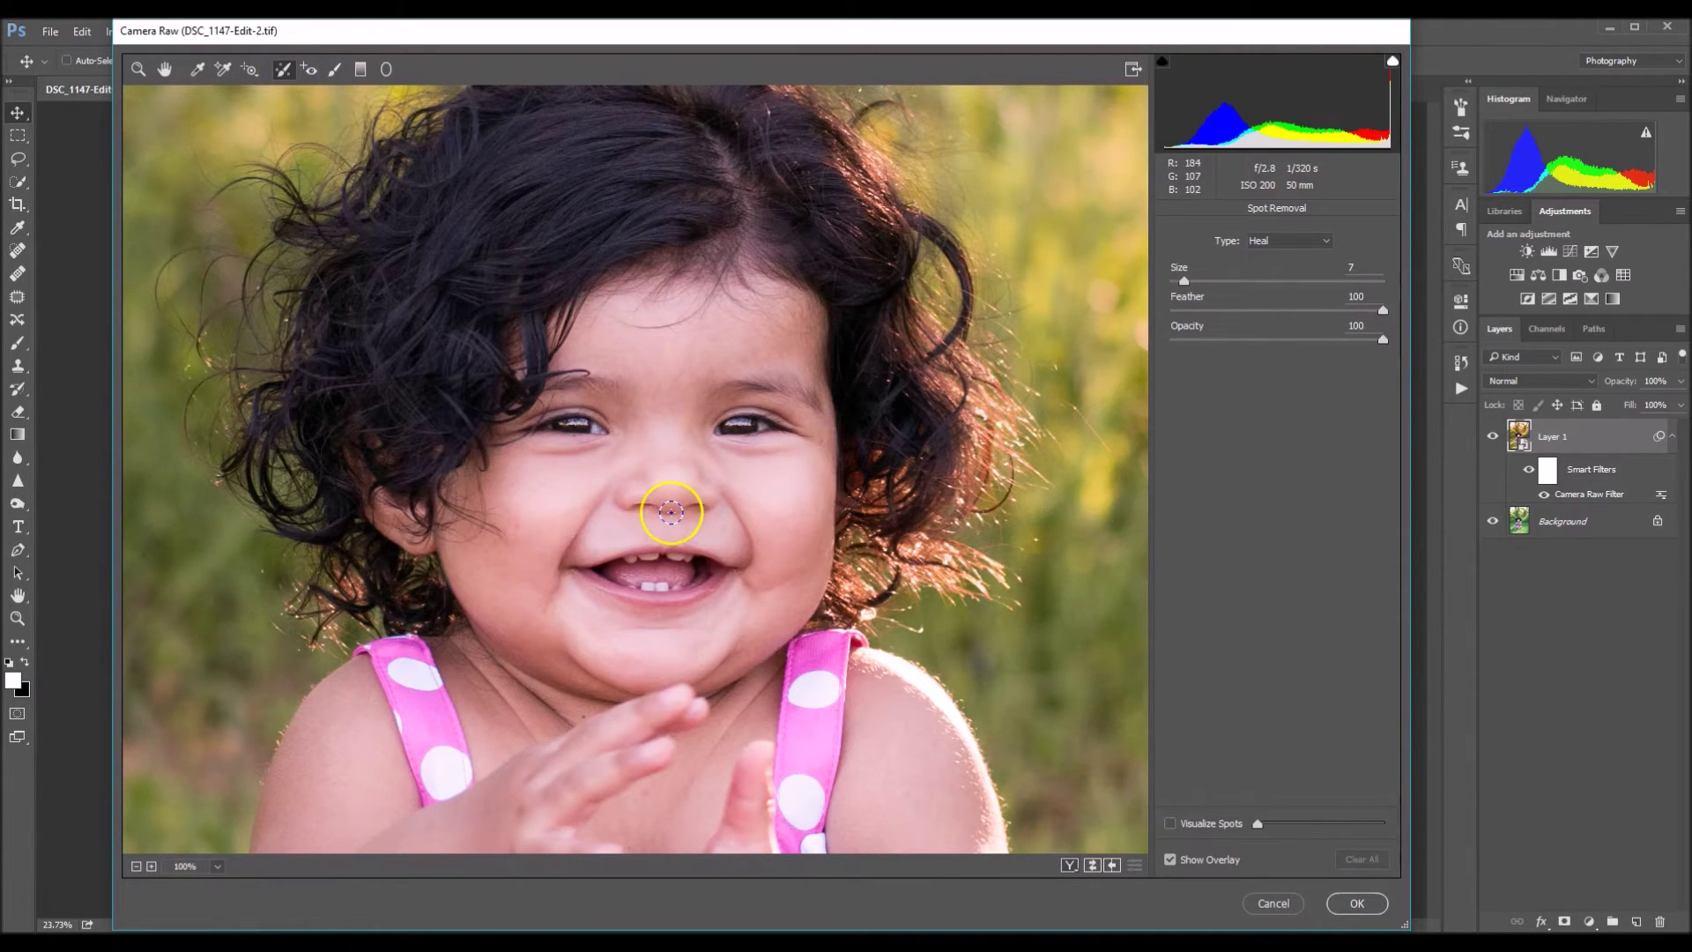
{"action": "scroll", "coordinate": [671, 512], "scroll_direction": "up", "scroll_amount": 1}
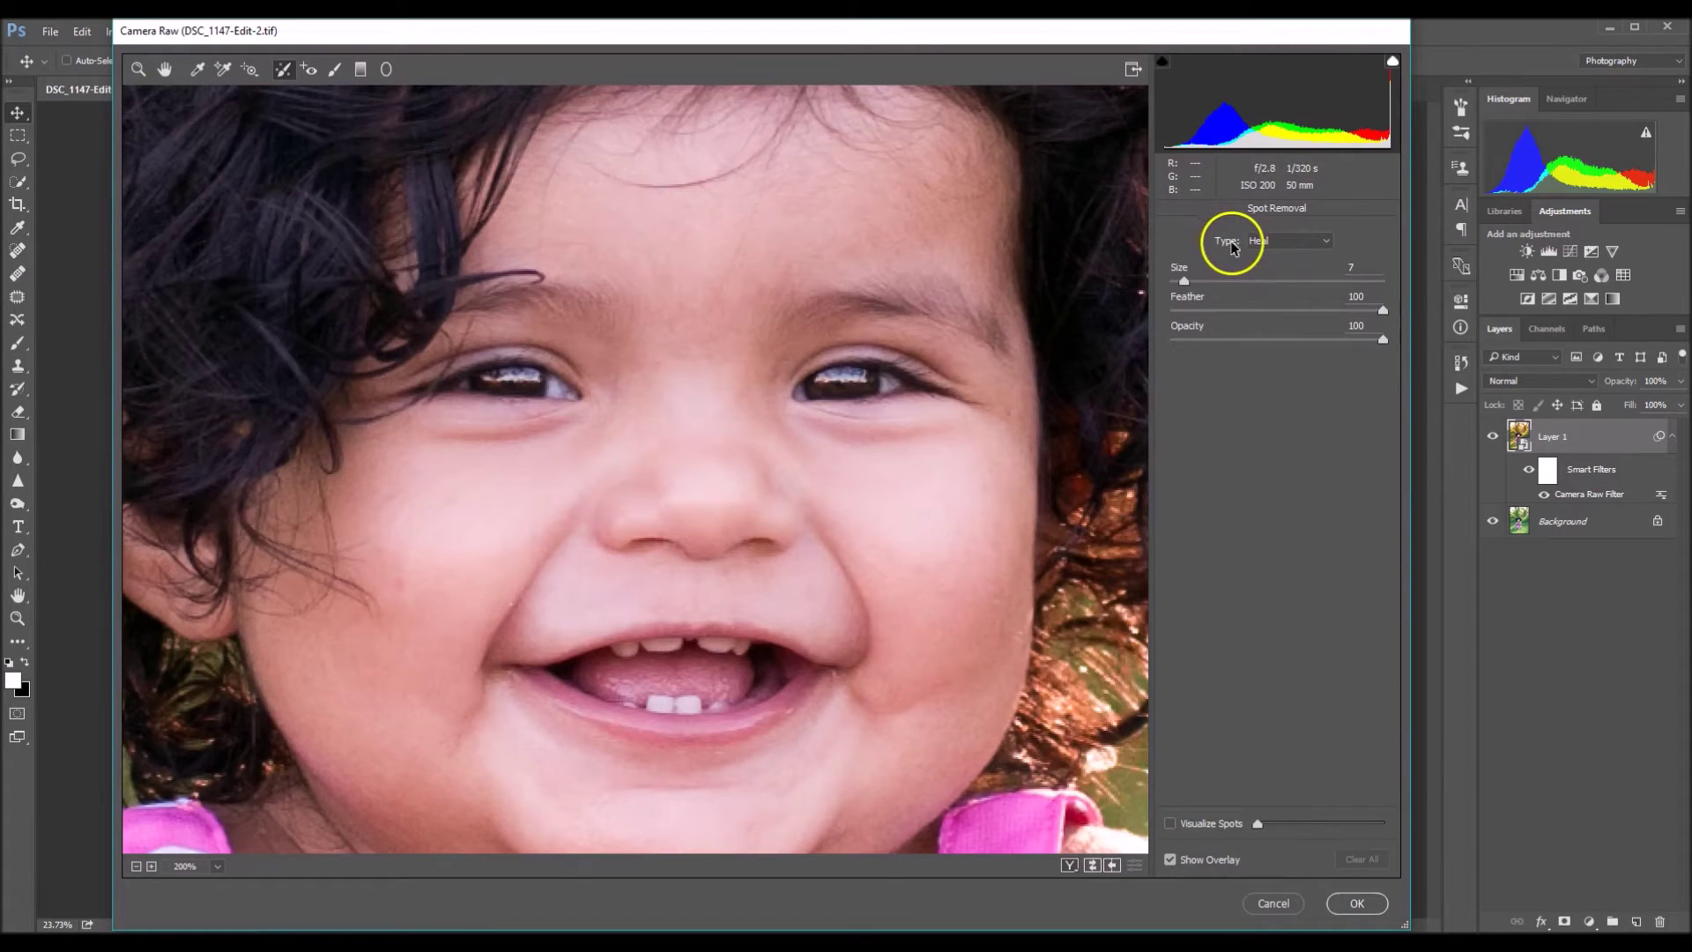
{"action": "left_click", "coordinate": [1269, 242]}
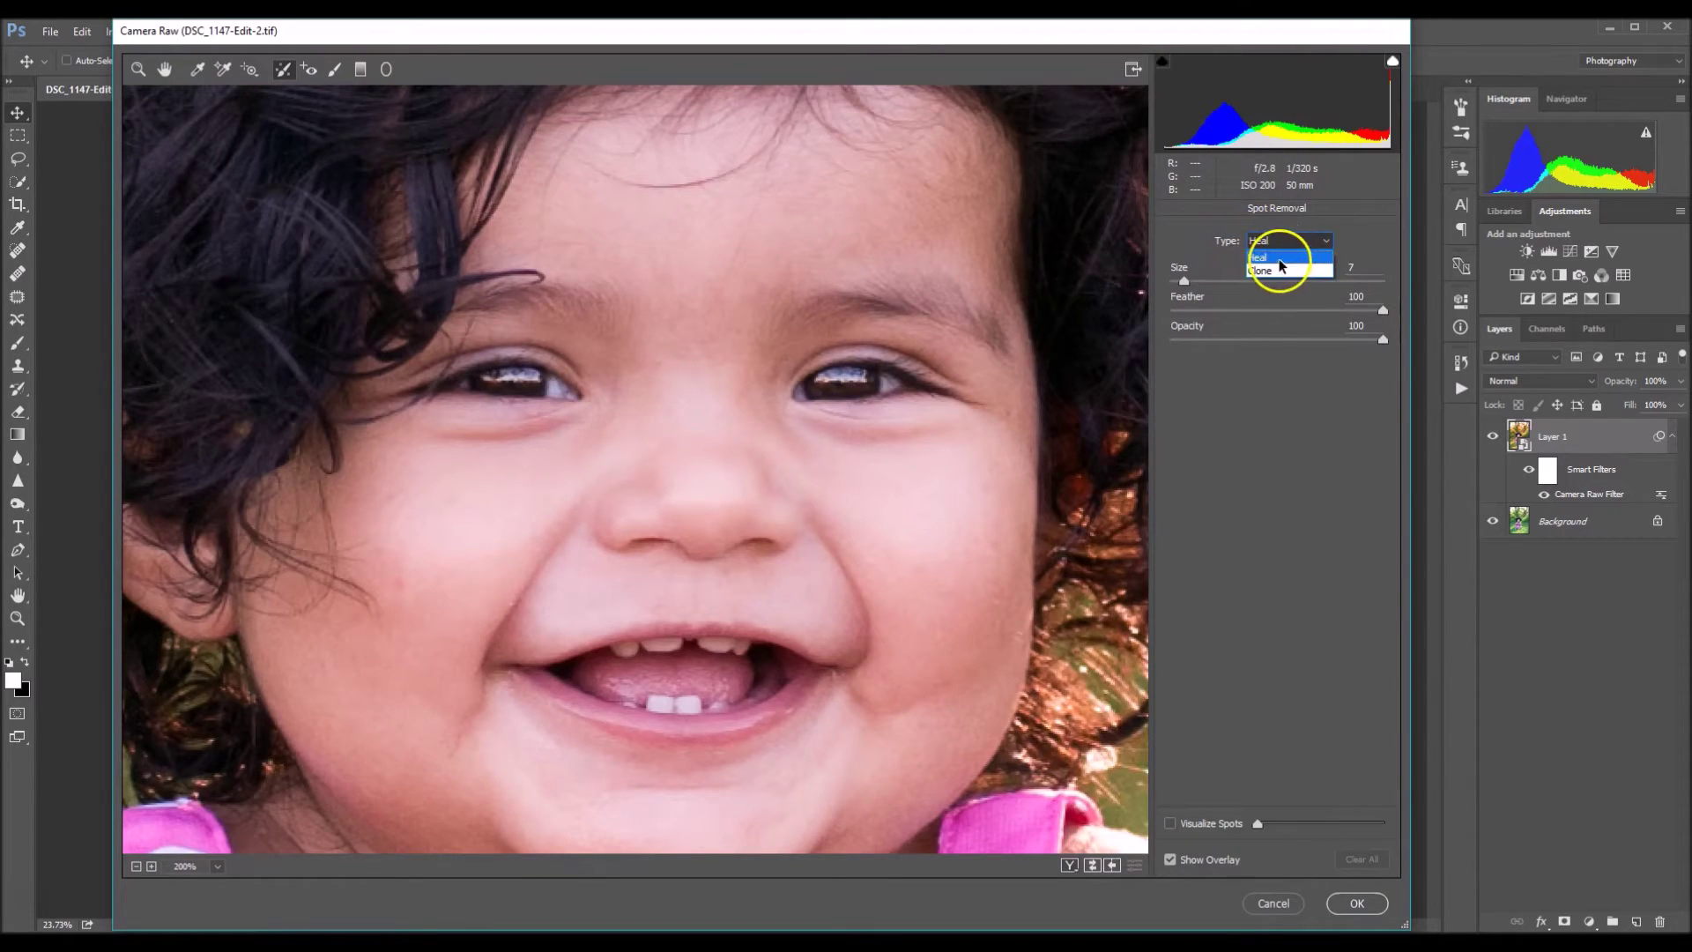
{"action": "left_click", "coordinate": [1315, 272]}
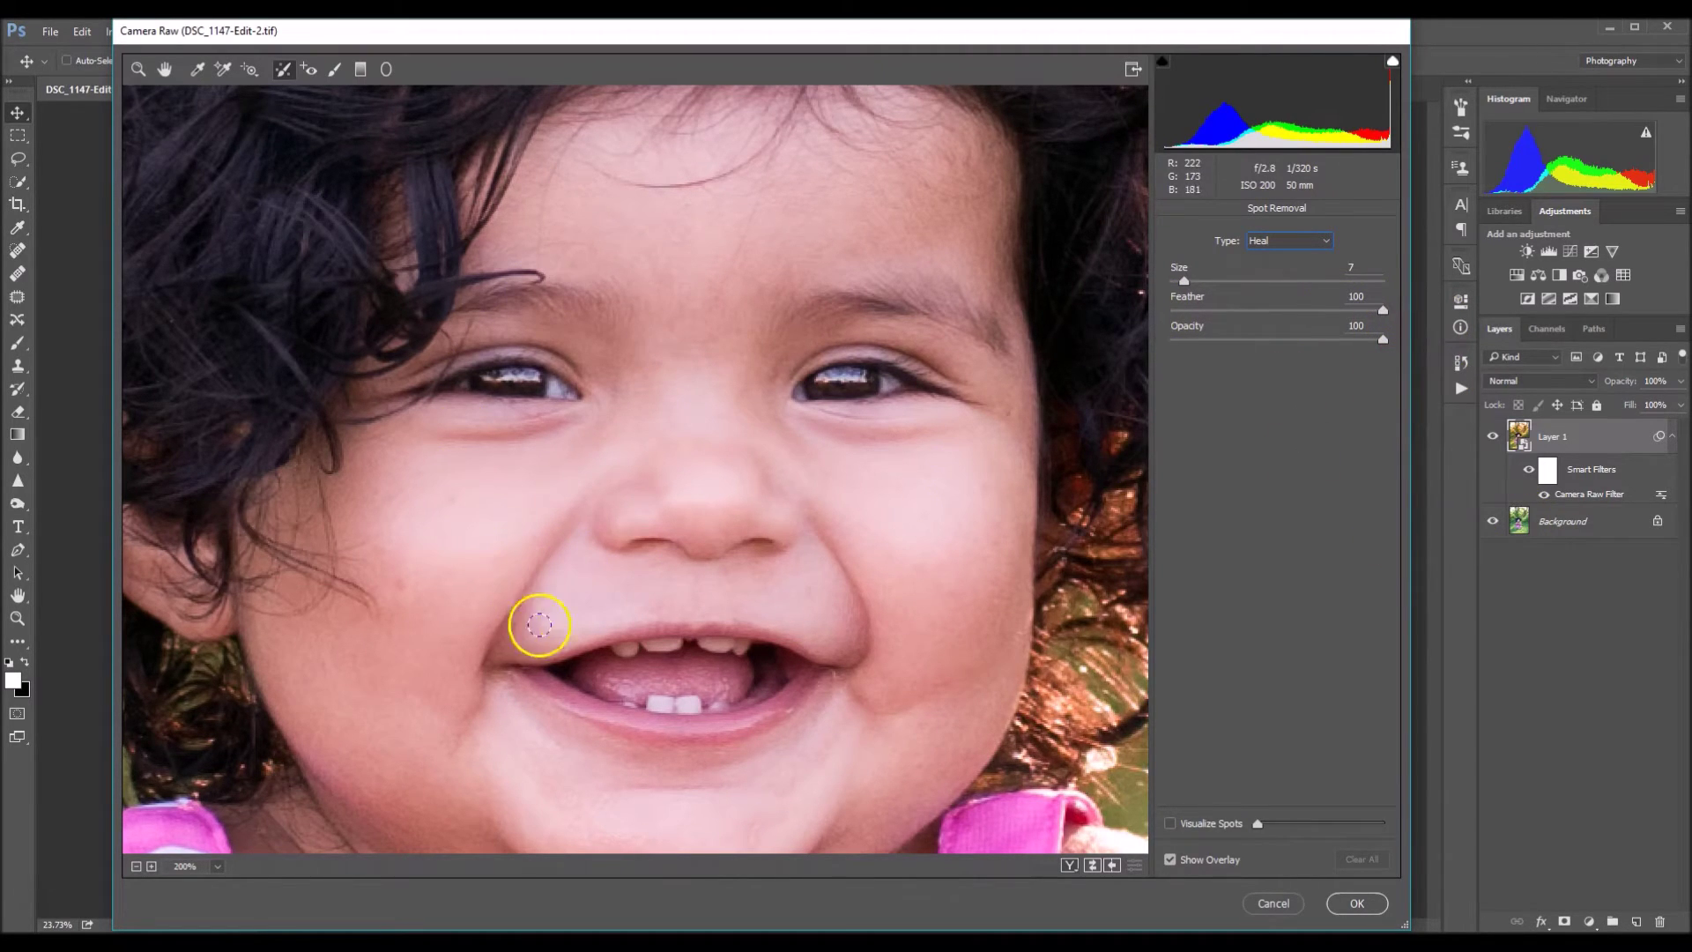
Heal the cheek blemish at size 6 and the mouth-corner blemish at size 3 with nearby skin as source
{"action": "left_click_drag", "start_coordinate": [549, 609], "coordinate": [562, 573]}
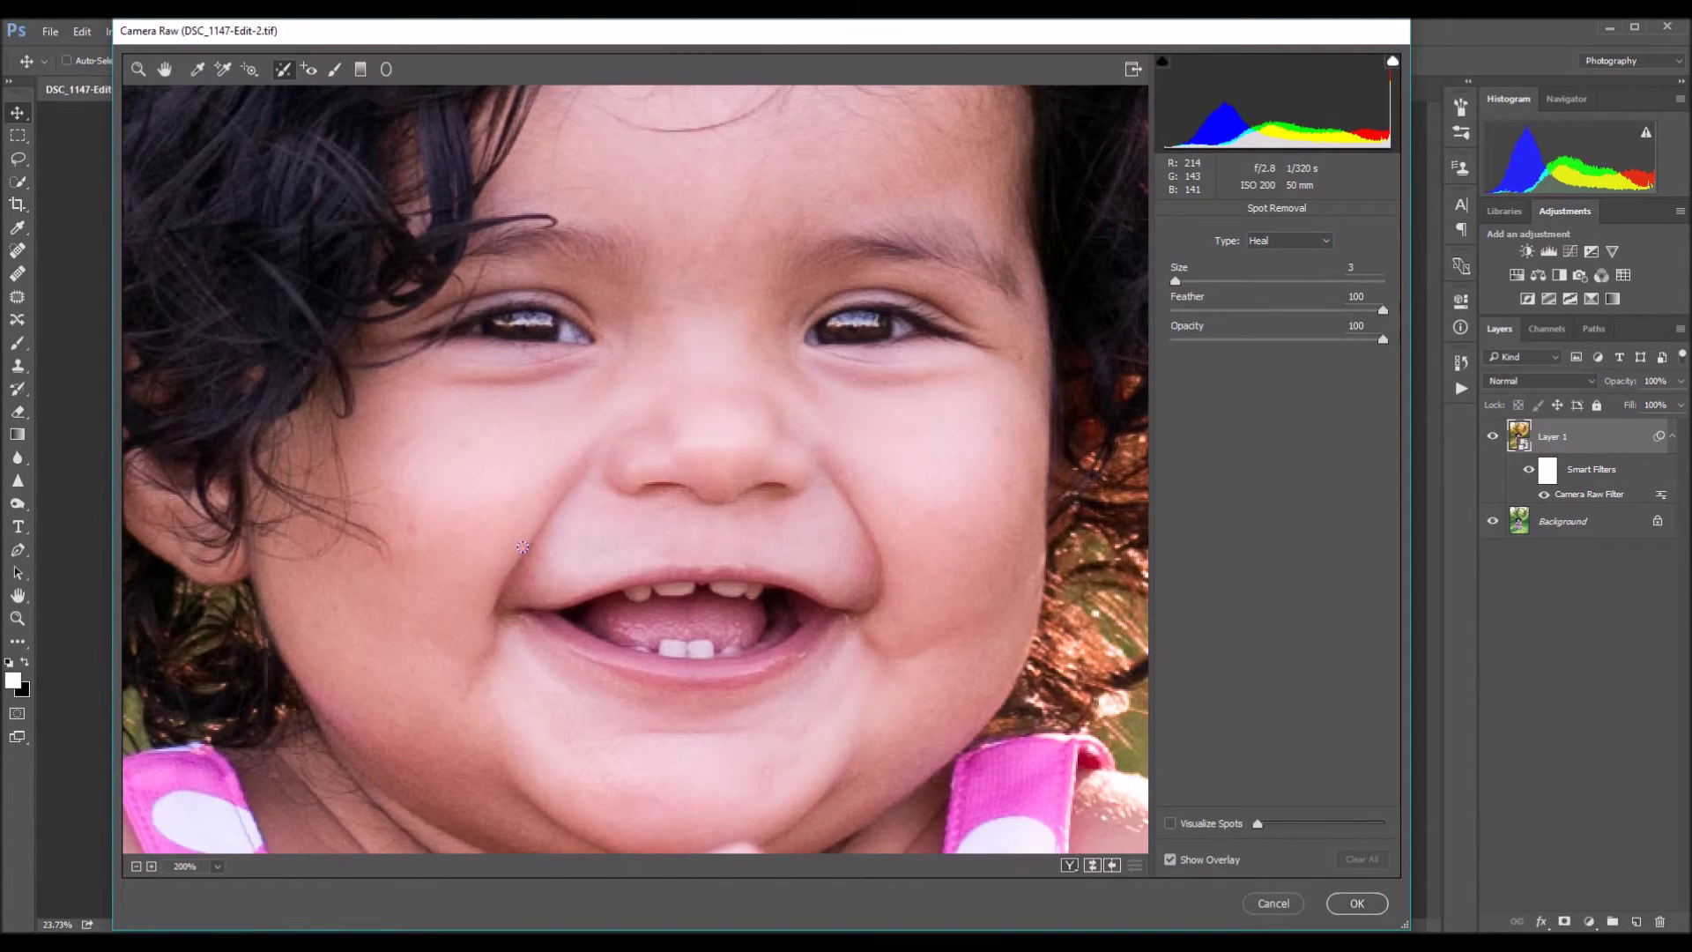
{"action": "left_click", "coordinate": [532, 532]}
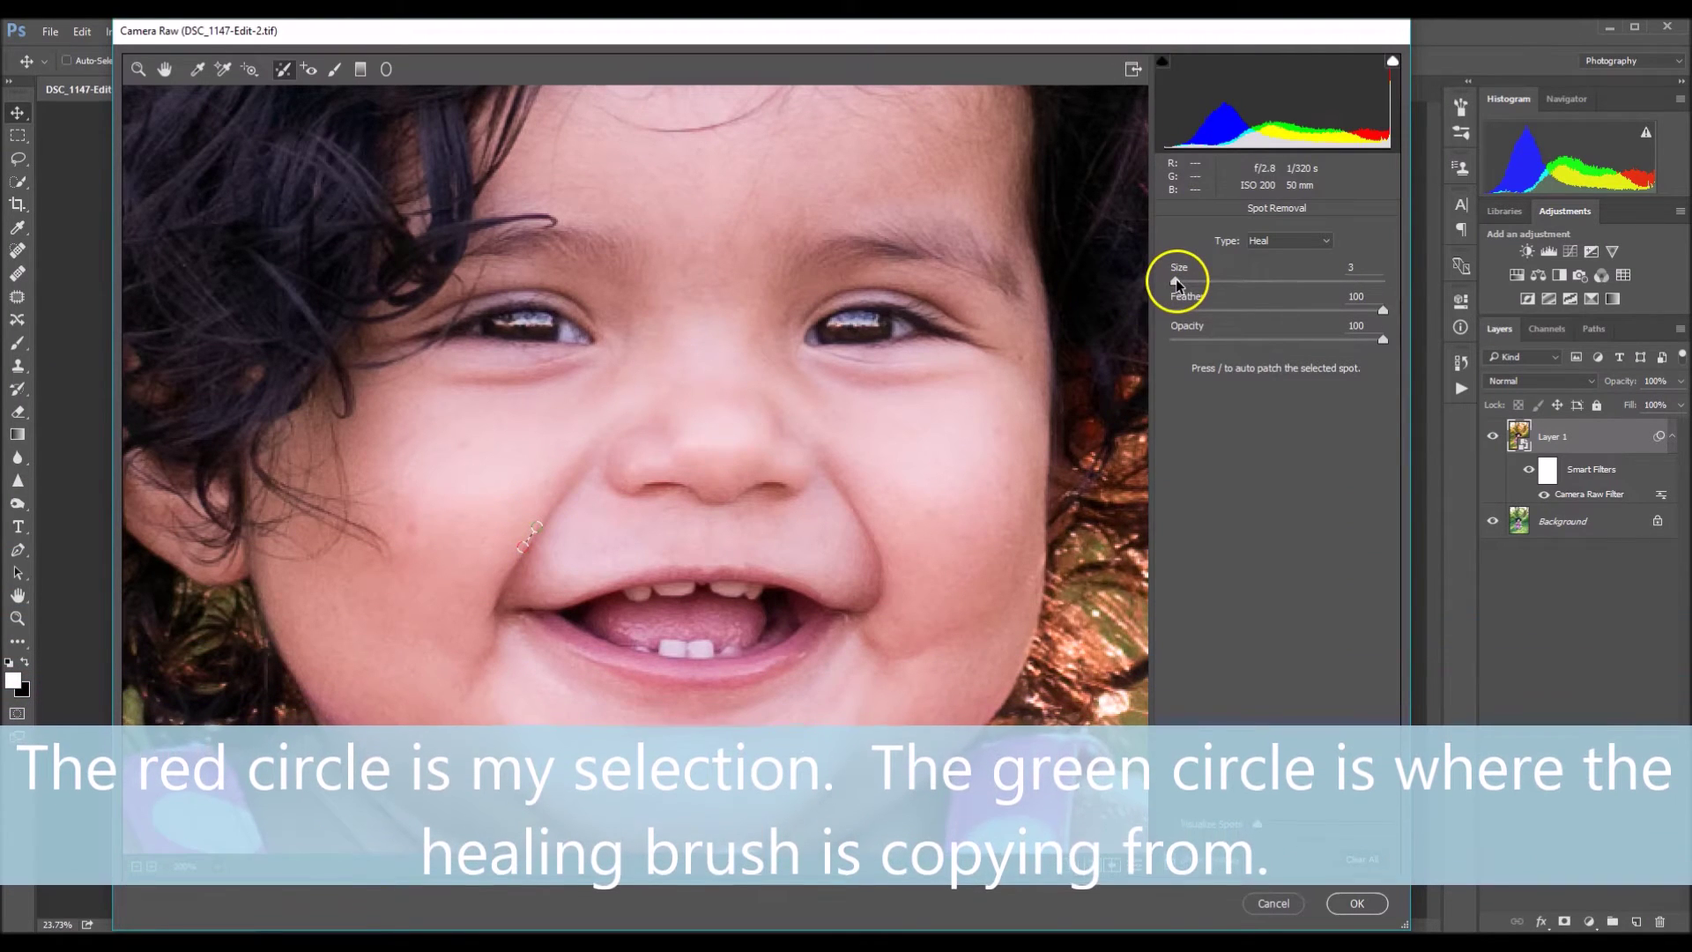
{"action": "left_click_drag", "start_coordinate": [1176, 279], "coordinate": [1183, 278]}
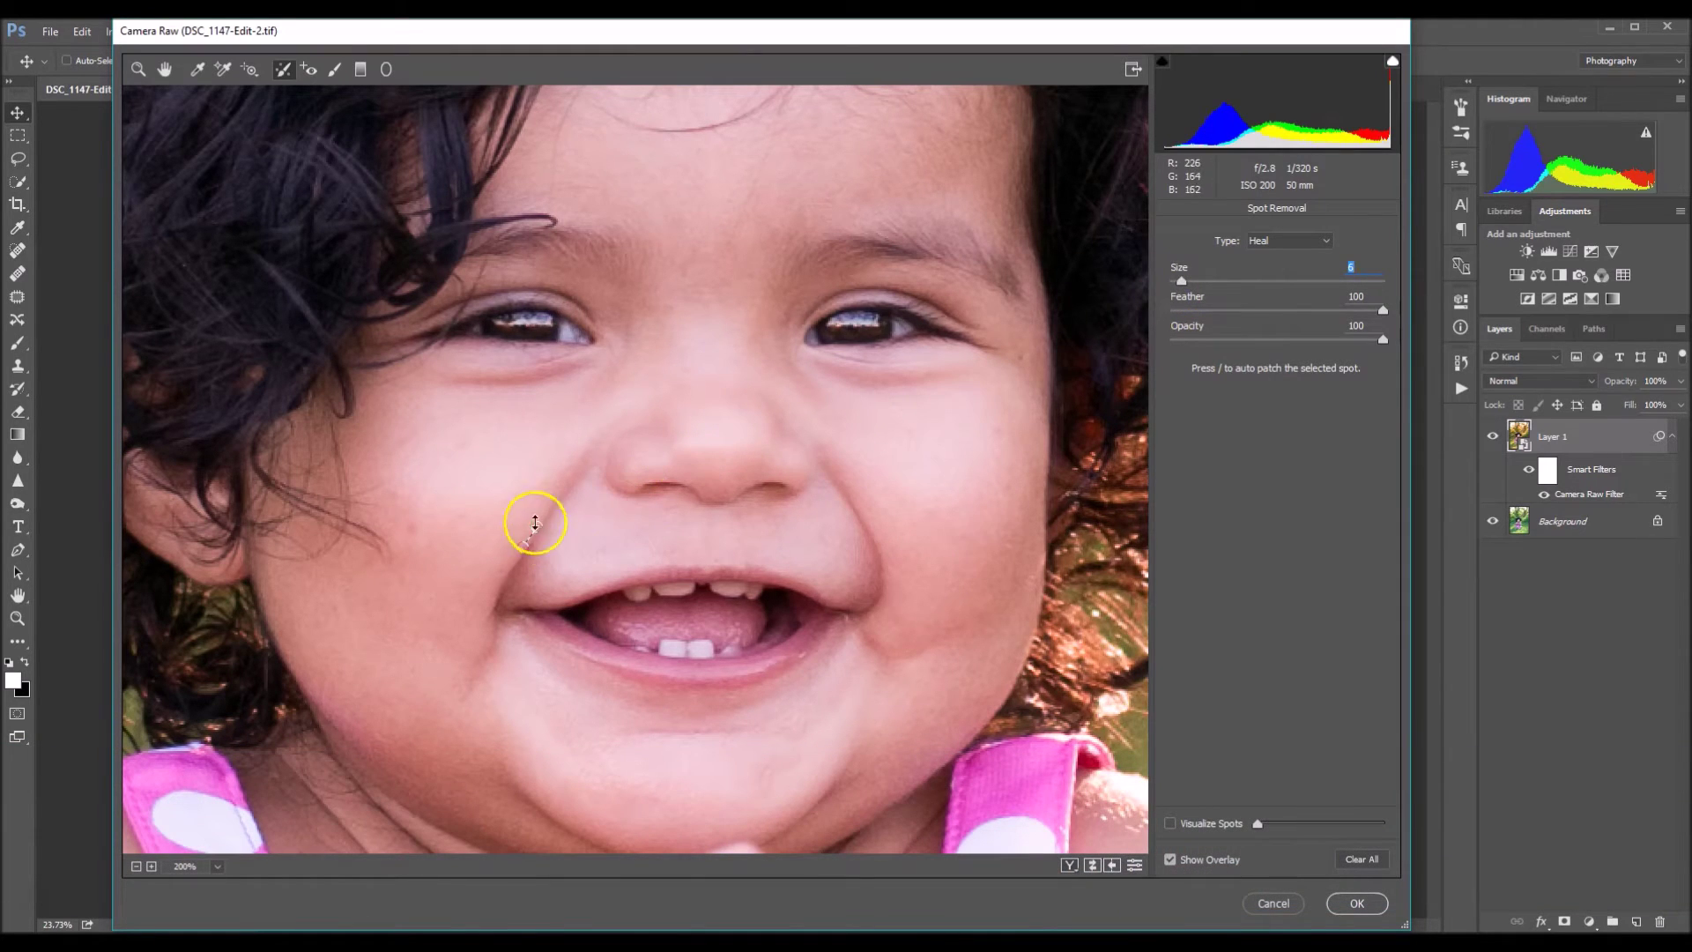
{"action": "left_click_drag", "start_coordinate": [970, 579], "coordinate": [884, 499]}
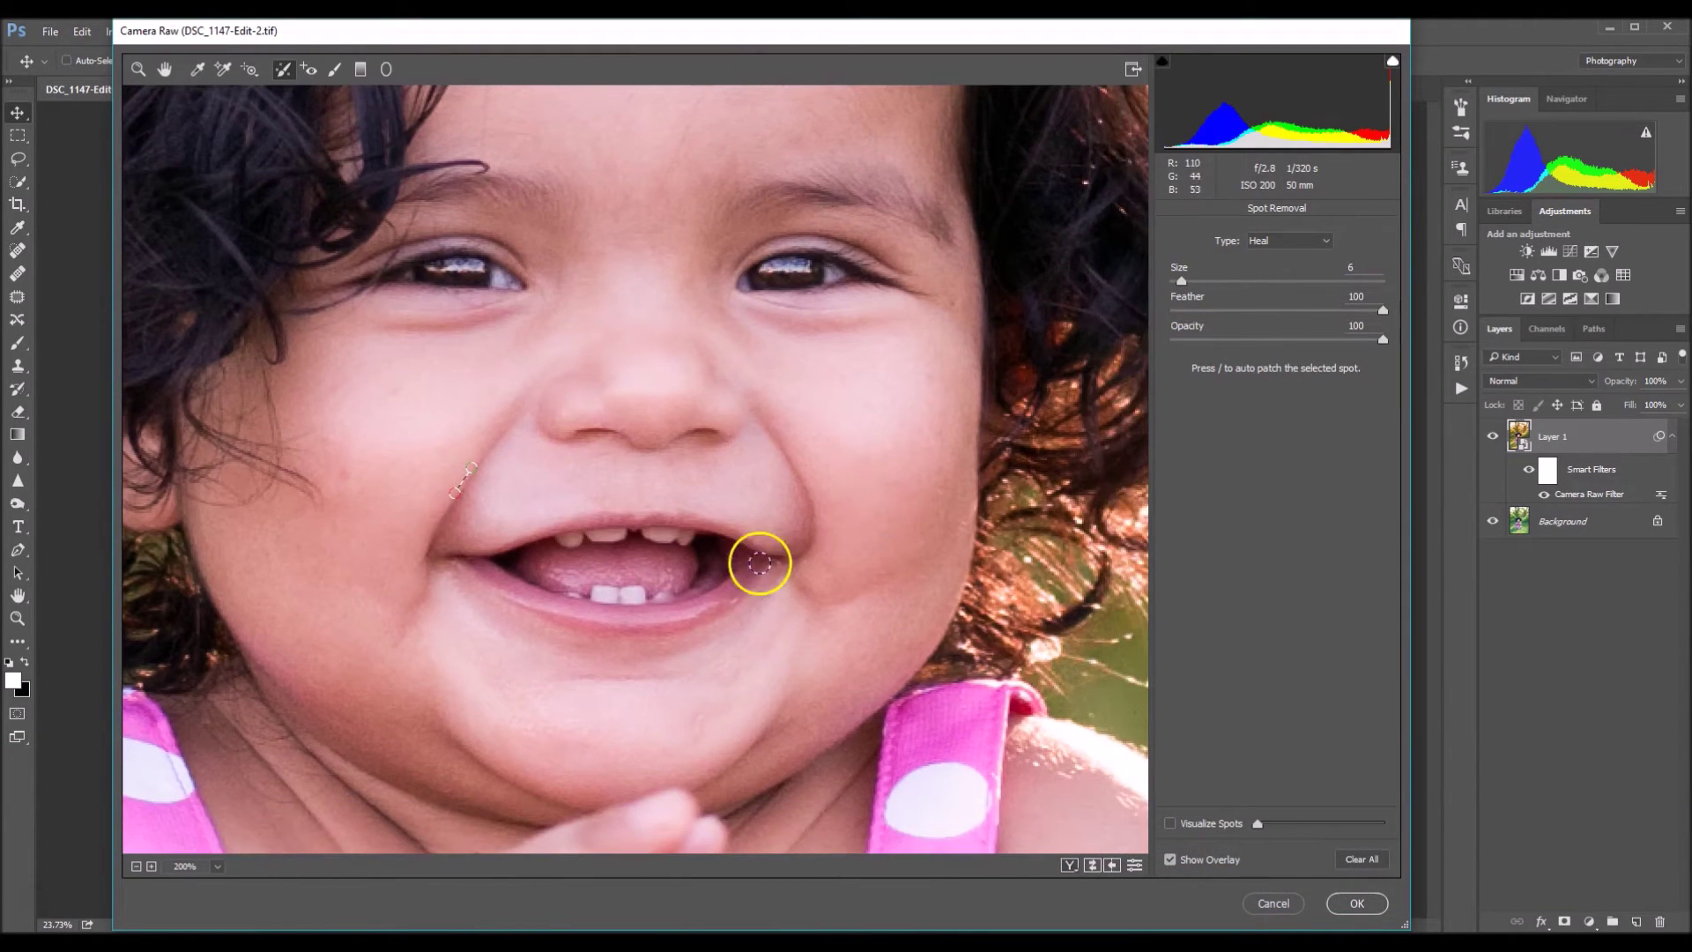
{"action": "key", "text": "bracketleft"}
{"action": "key", "text": "bracketleft"}
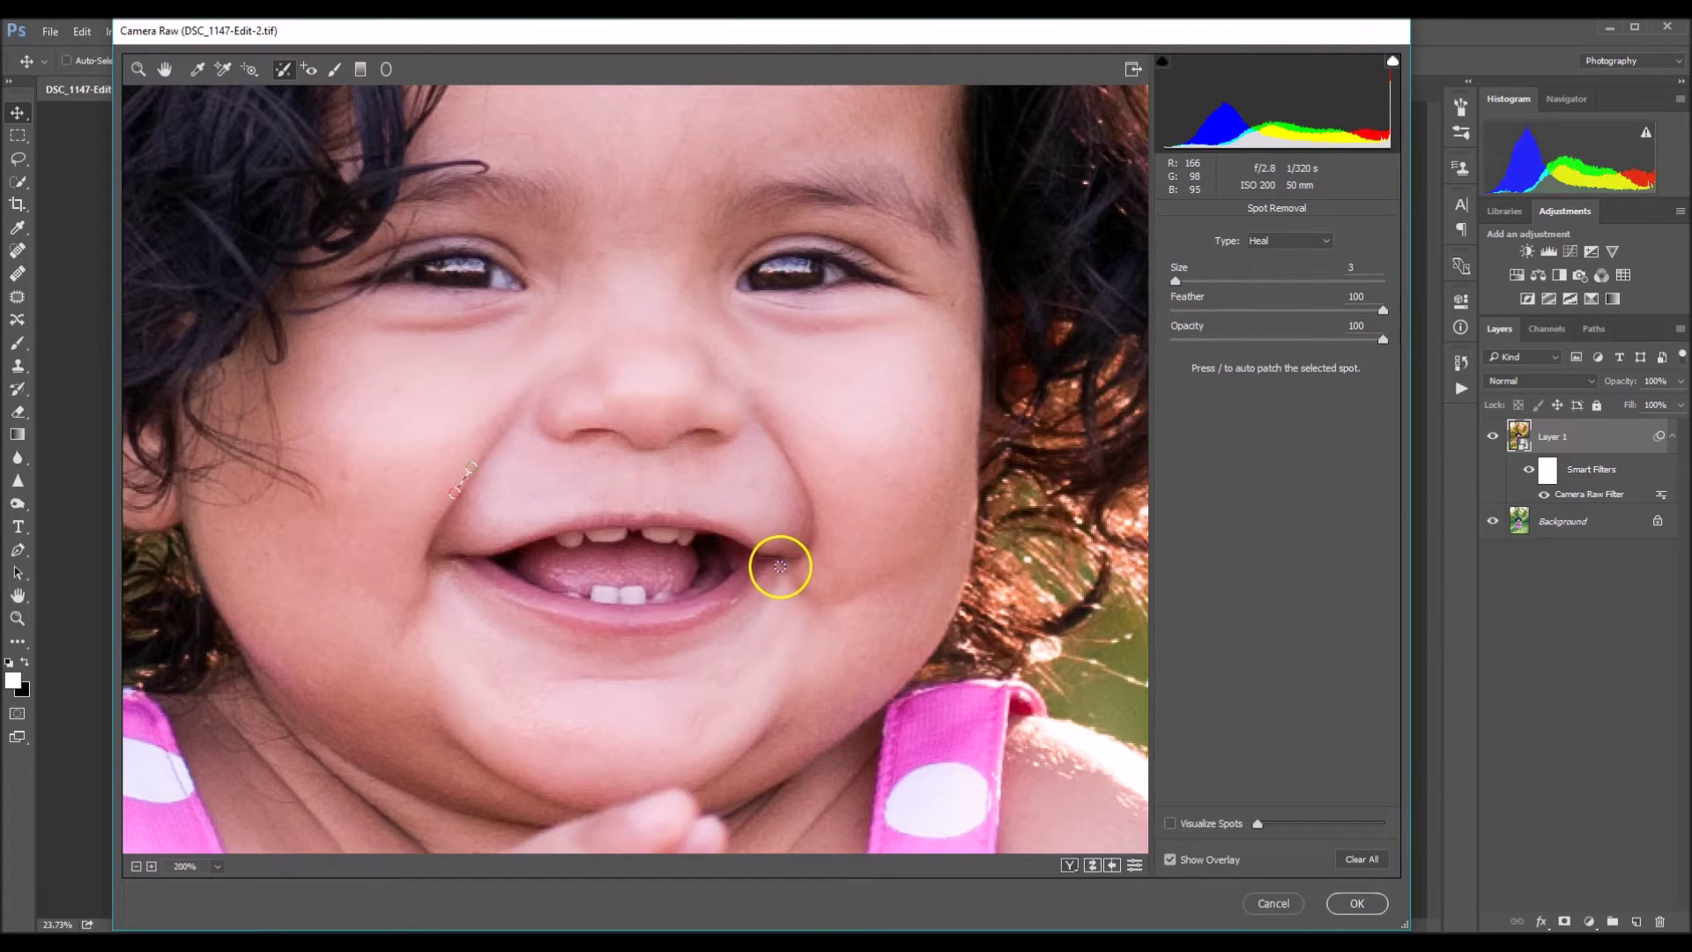
{"action": "left_click", "coordinate": [777, 564]}
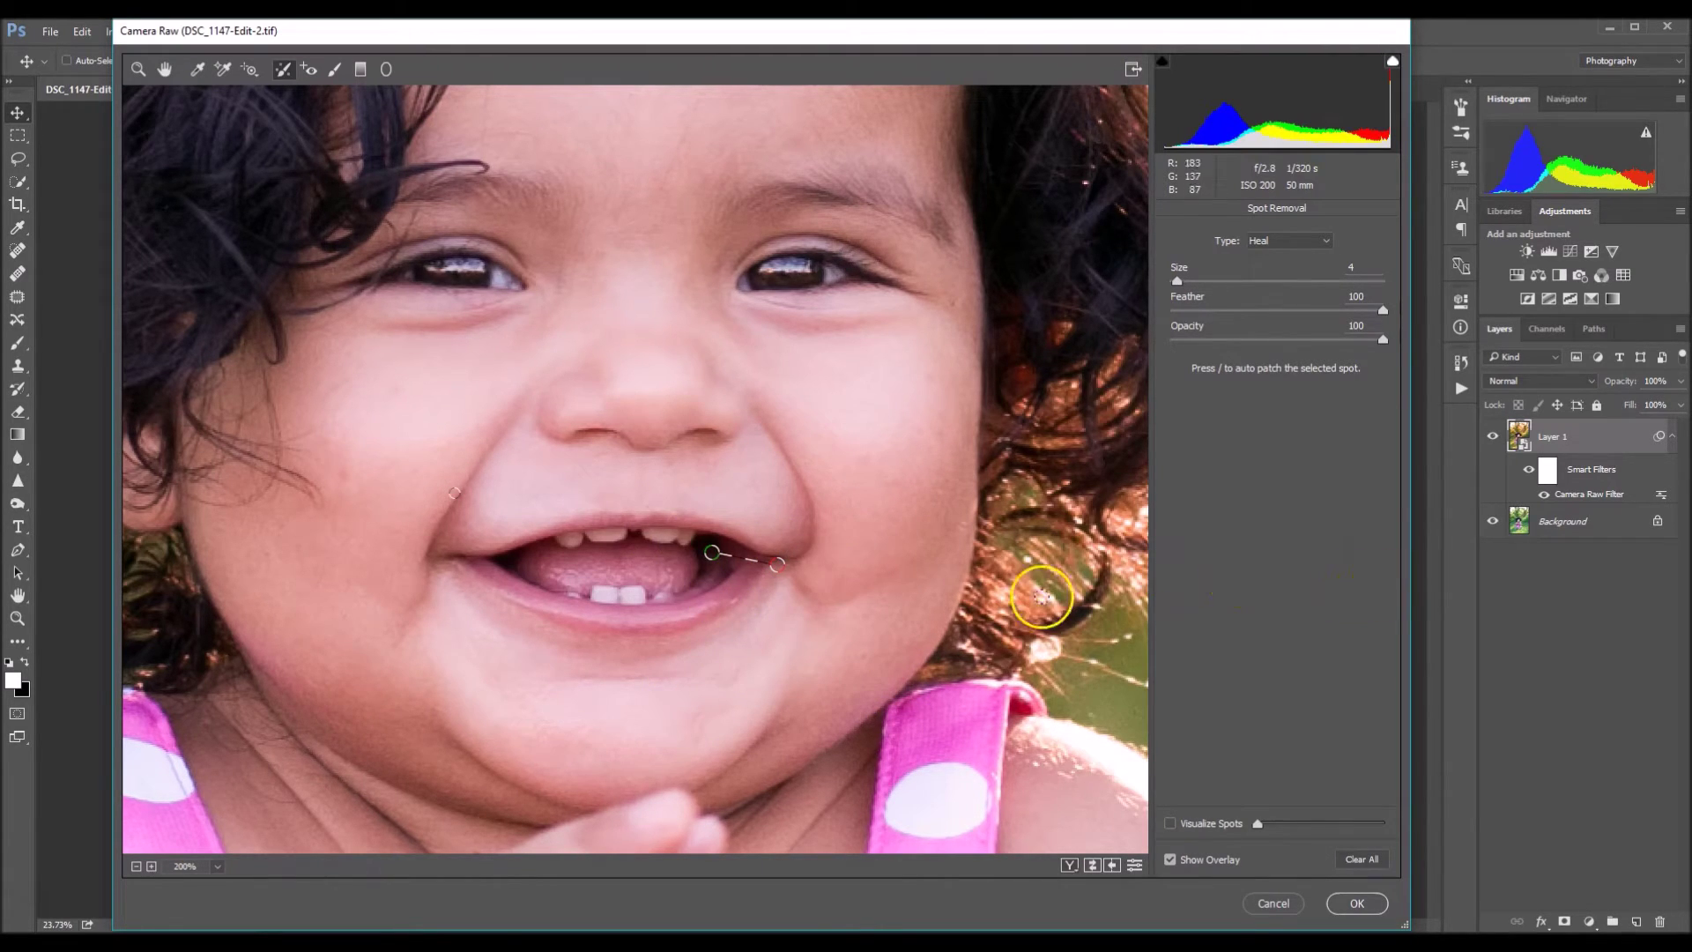
{"action": "left_click_drag", "start_coordinate": [712, 552], "coordinate": [766, 583]}
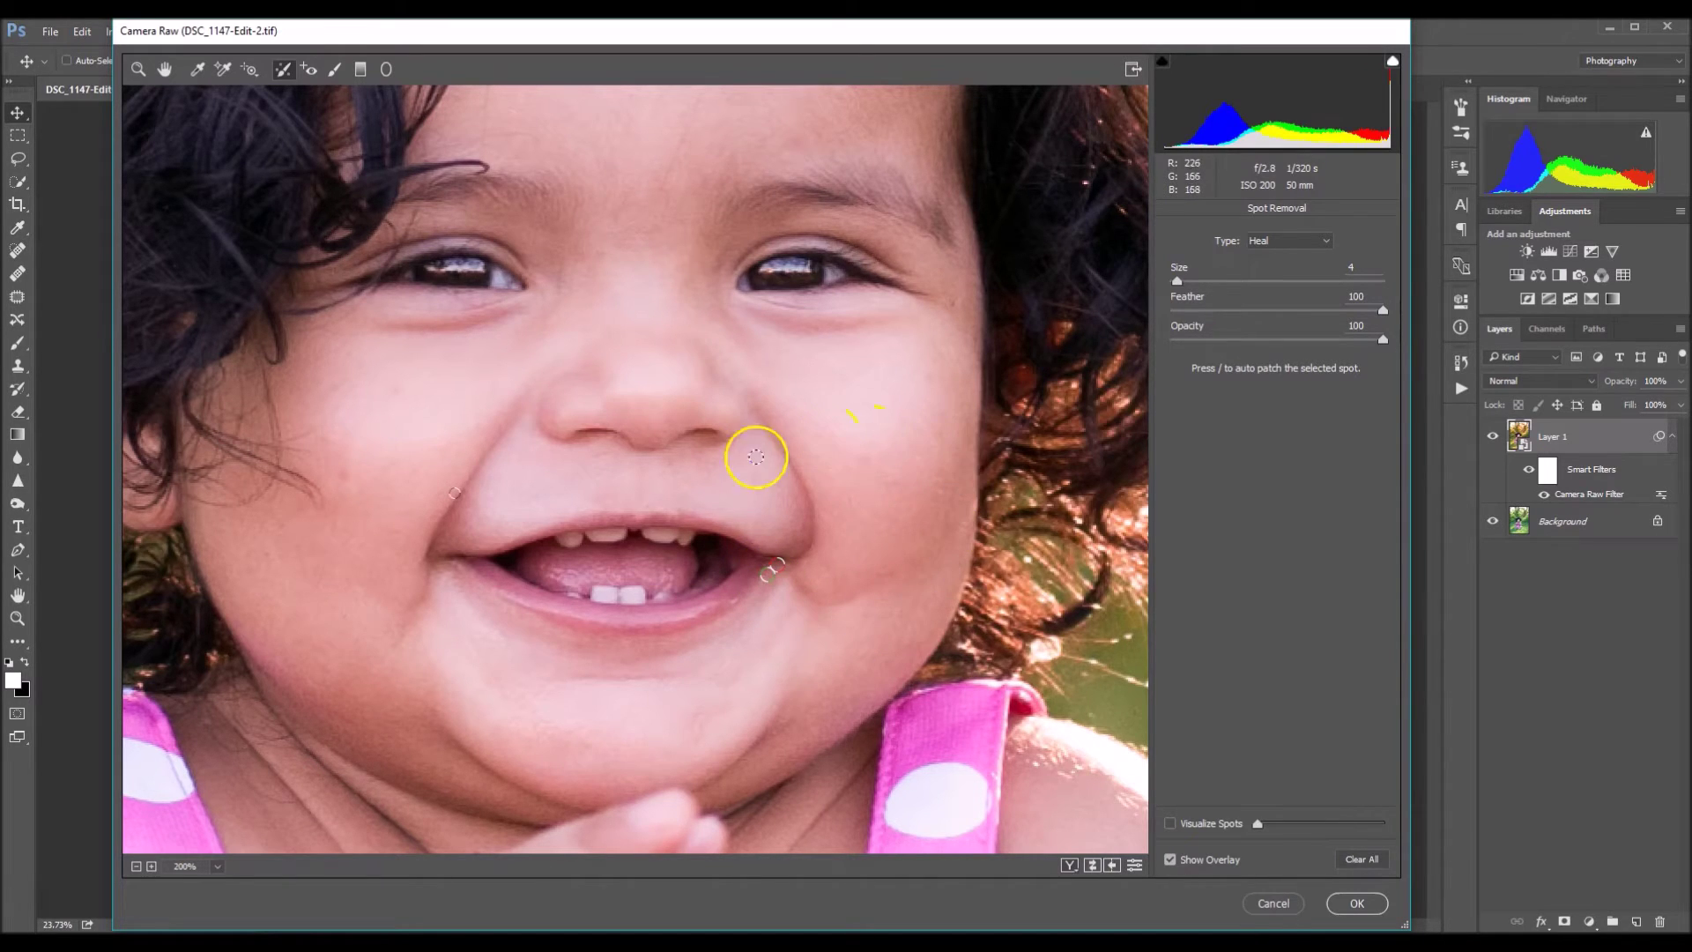
Check the rest of the face, hide the spot overlay and zoom out to the whole photo
{"action": "mouse_move", "coordinate": [729, 377]}
{"action": "left_mouse_down"}
{"action": "mouse_move", "coordinate": [767, 476]}
{"action": "mouse_move", "coordinate": [831, 494]}
{"action": "mouse_move", "coordinate": [880, 424]}
{"action": "left_mouse_up"}
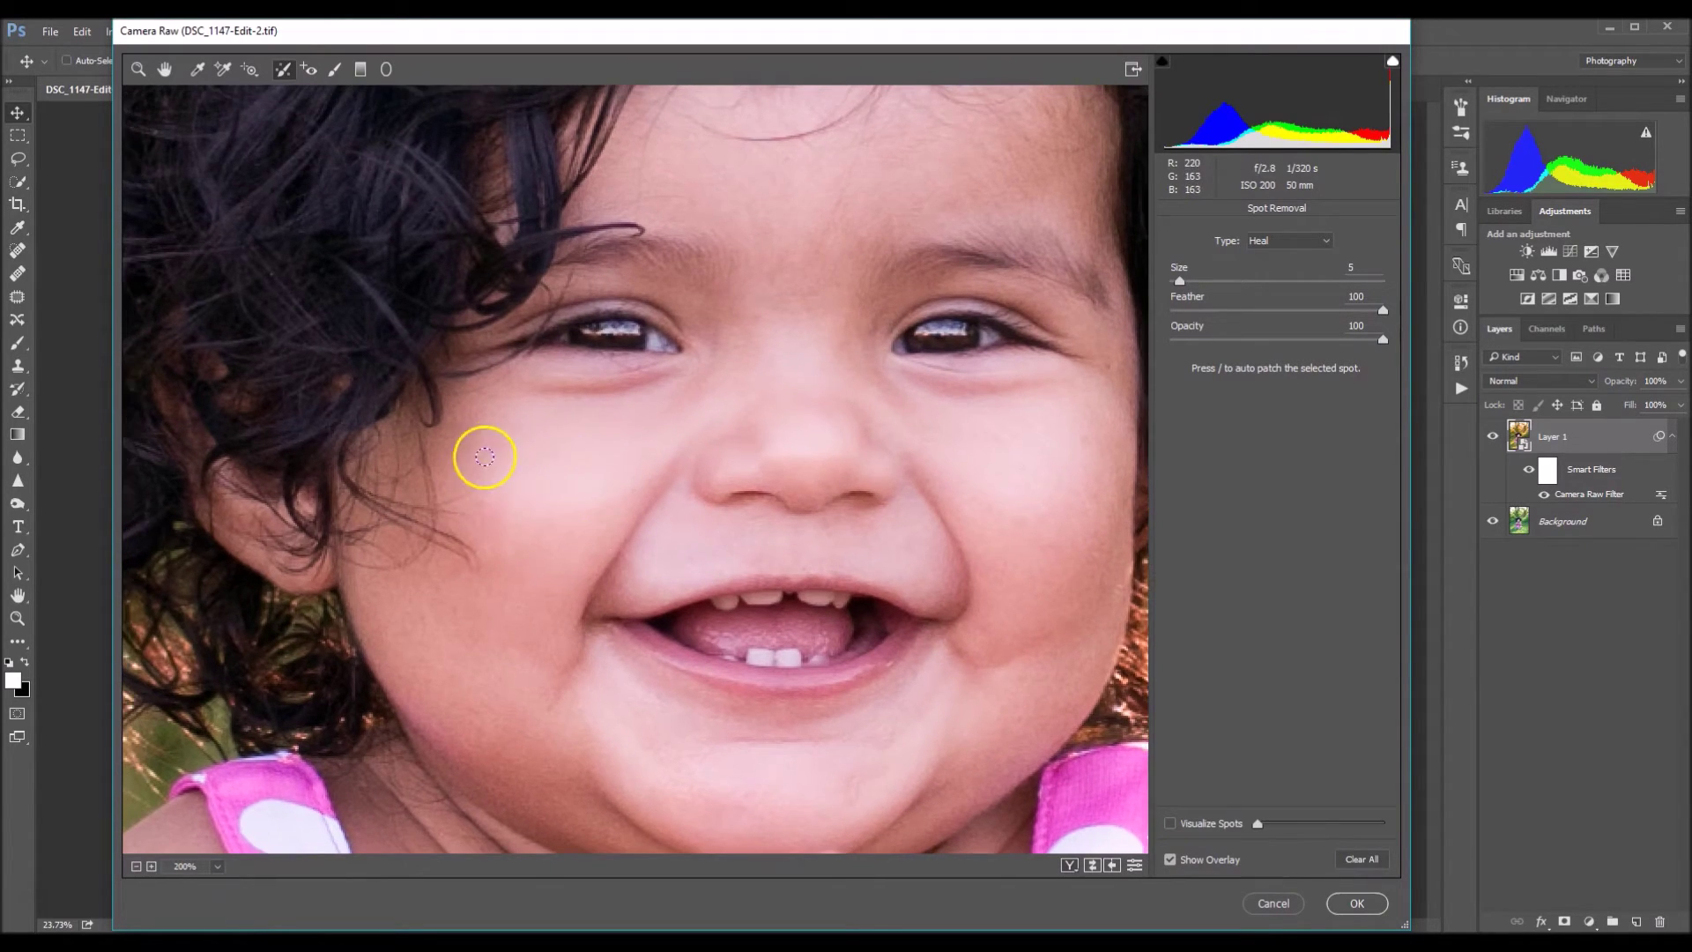
{"action": "left_click_drag", "start_coordinate": [850, 796], "coordinate": [796, 695]}
{"action": "left_click_drag", "start_coordinate": [819, 465], "coordinate": [684, 672]}
{"action": "key", "text": "v"}
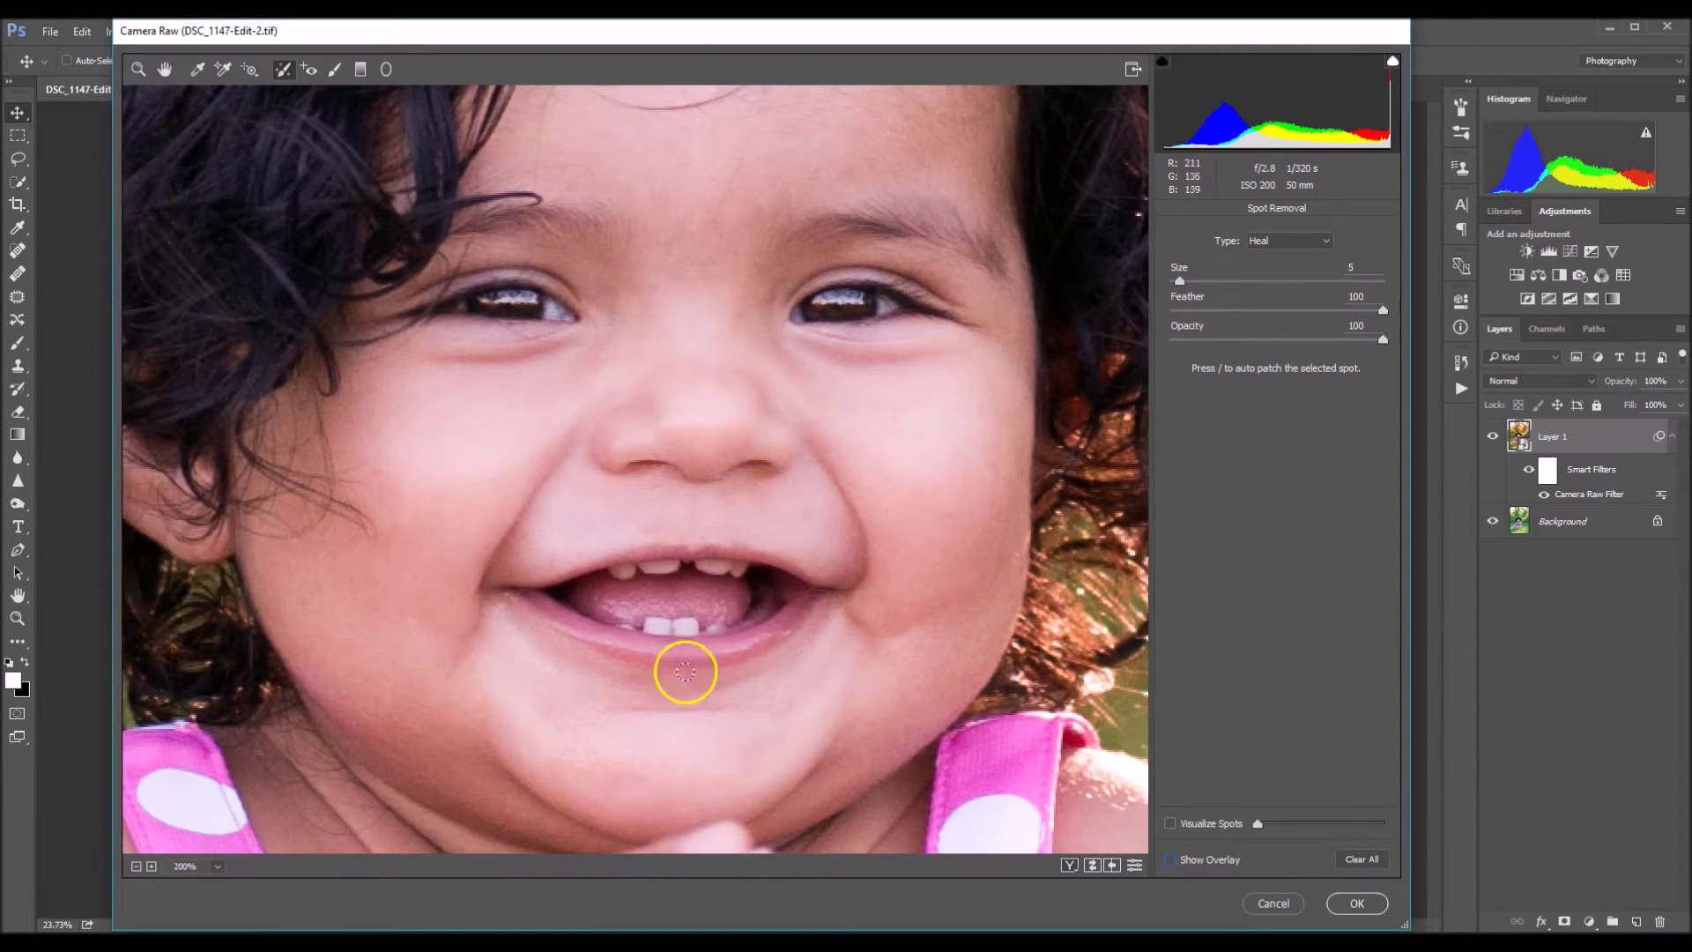
{"action": "key", "text": "ctrl+minus"}
{"action": "key", "text": "ctrl+minus"}
{"action": "key", "text": "ctrl+minus"}
{"action": "key", "text": "ctrl+minus"}
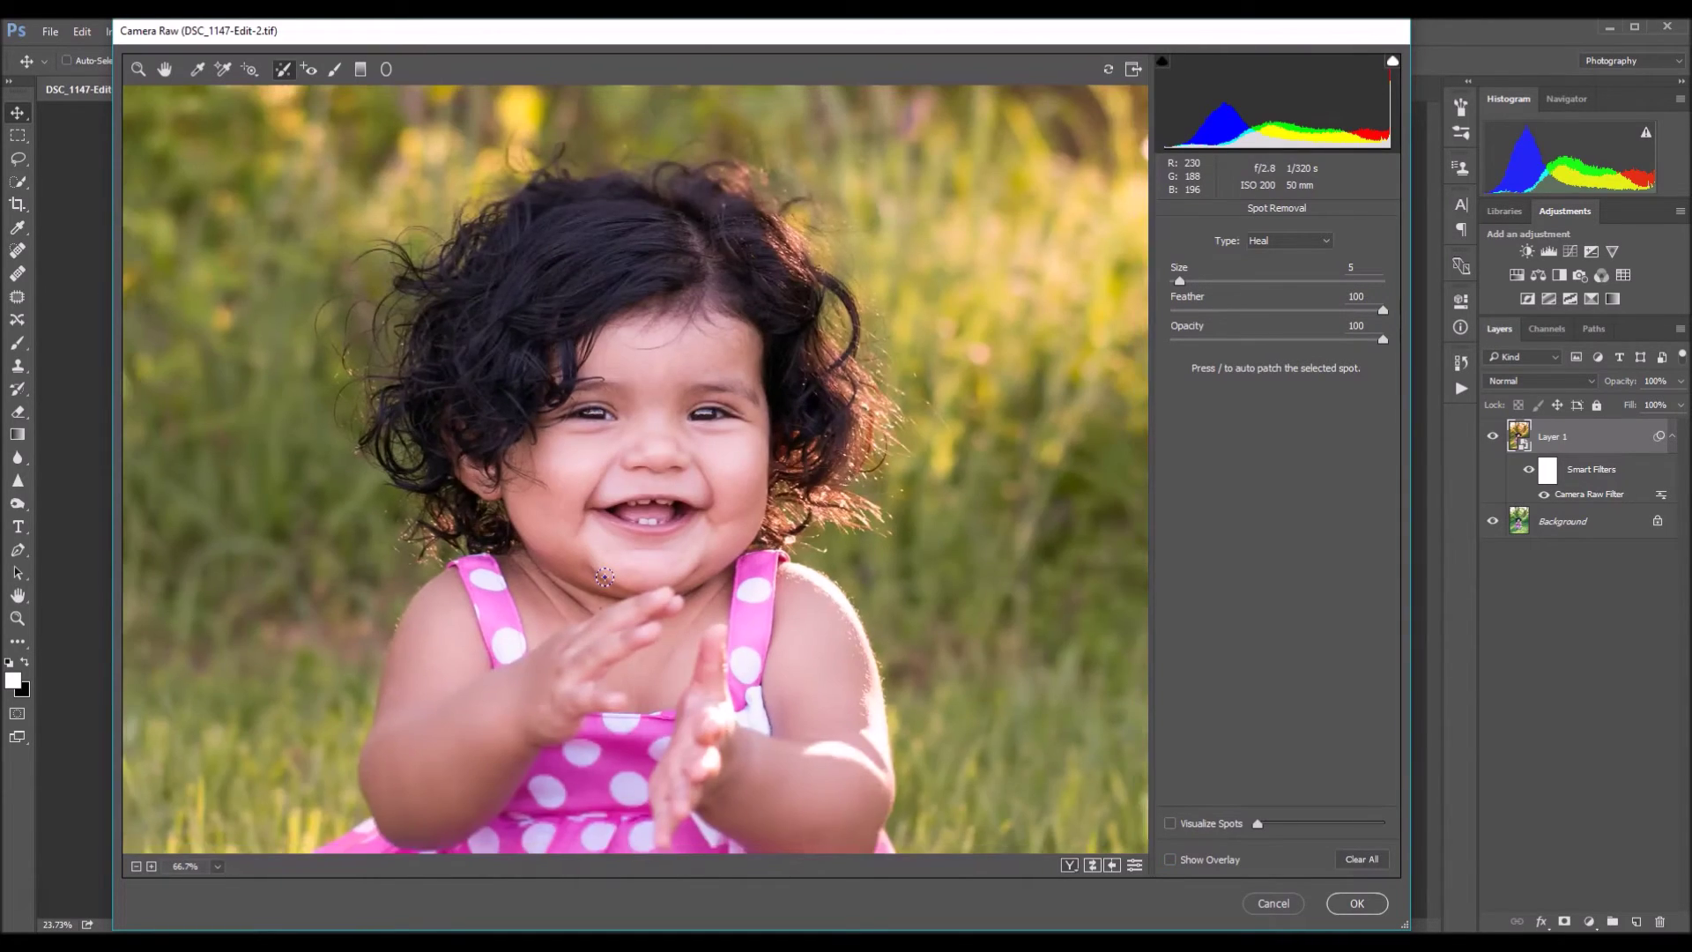
{"action": "key", "text": "ctrl+minus"}
{"action": "key", "text": "ctrl+minus"}
{"action": "key", "text": "ctrl+minus"}
{"action": "key", "text": "ctrl+minus"}
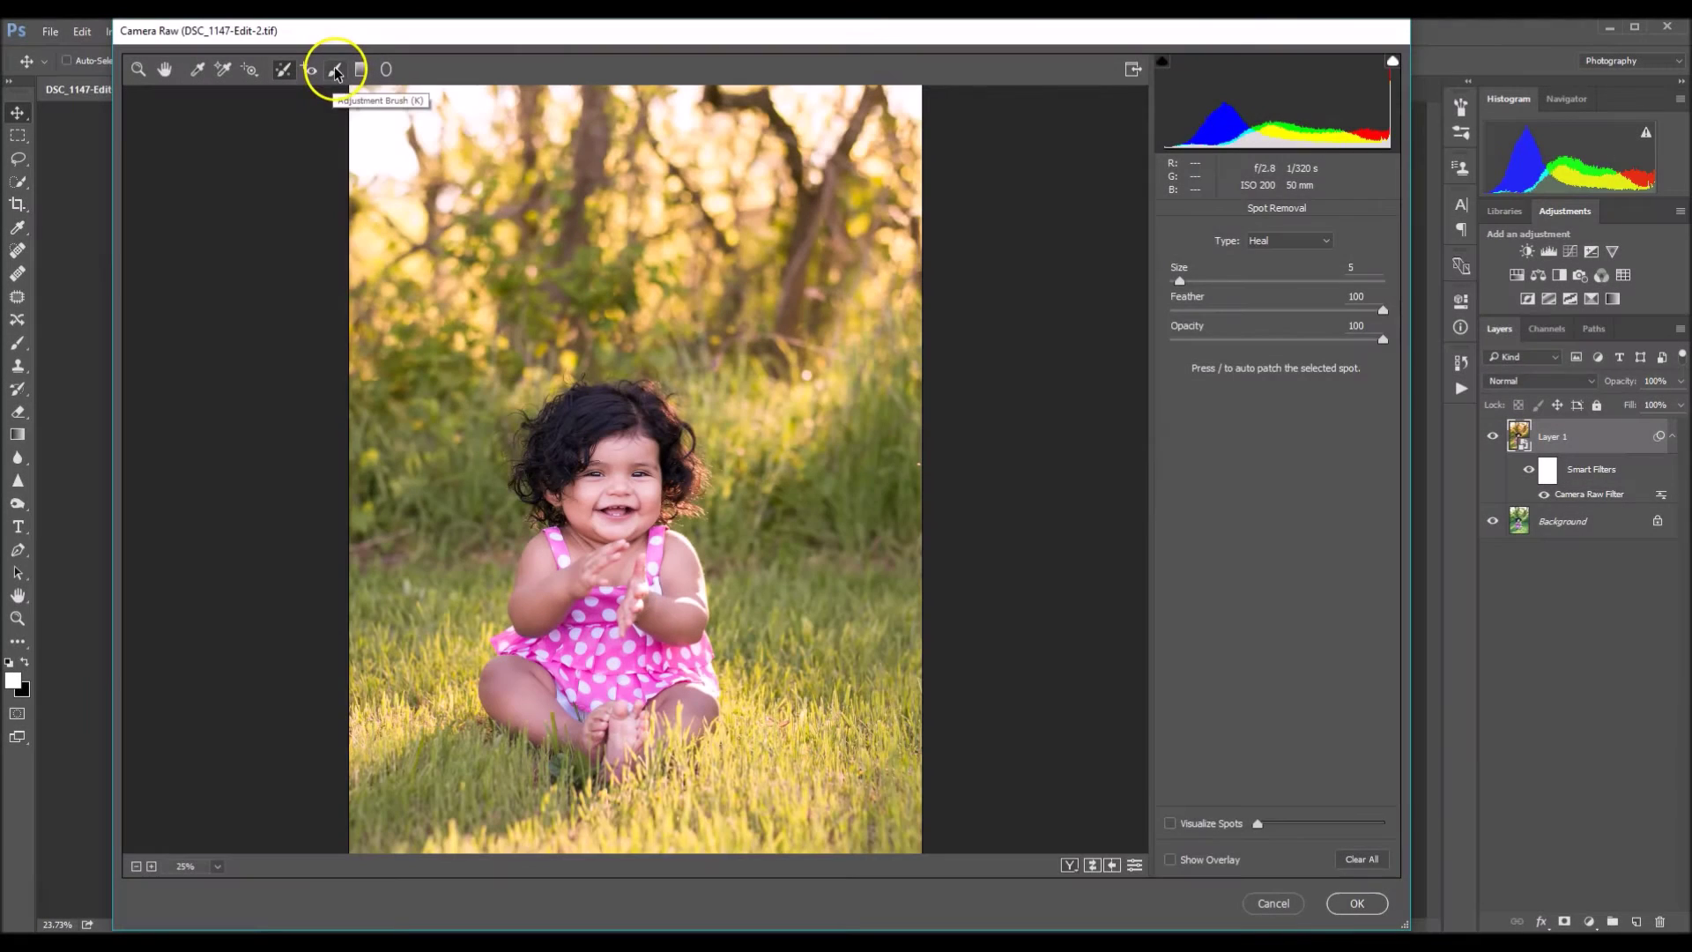
Paint a Temperature +24, Tint +32 brush adjustment over the background trees and grass, resizing the brush as needed
{"action": "left_click", "coordinate": [335, 69]}
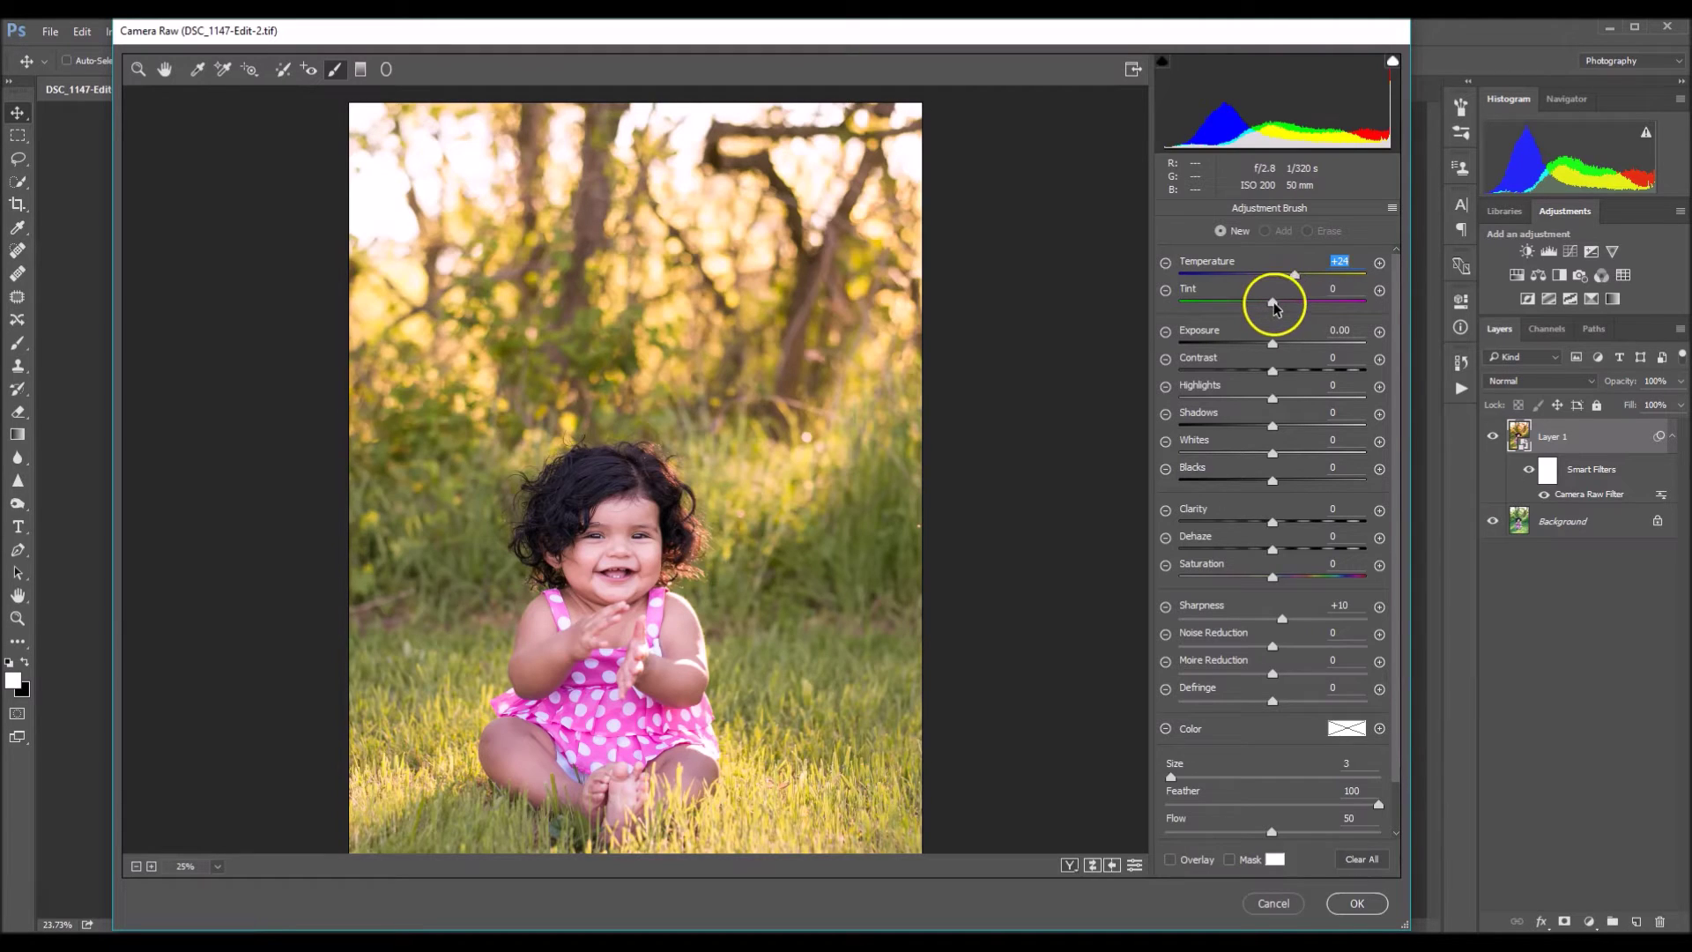
{"action": "left_click_drag", "start_coordinate": [1274, 306], "coordinate": [1295, 304]}
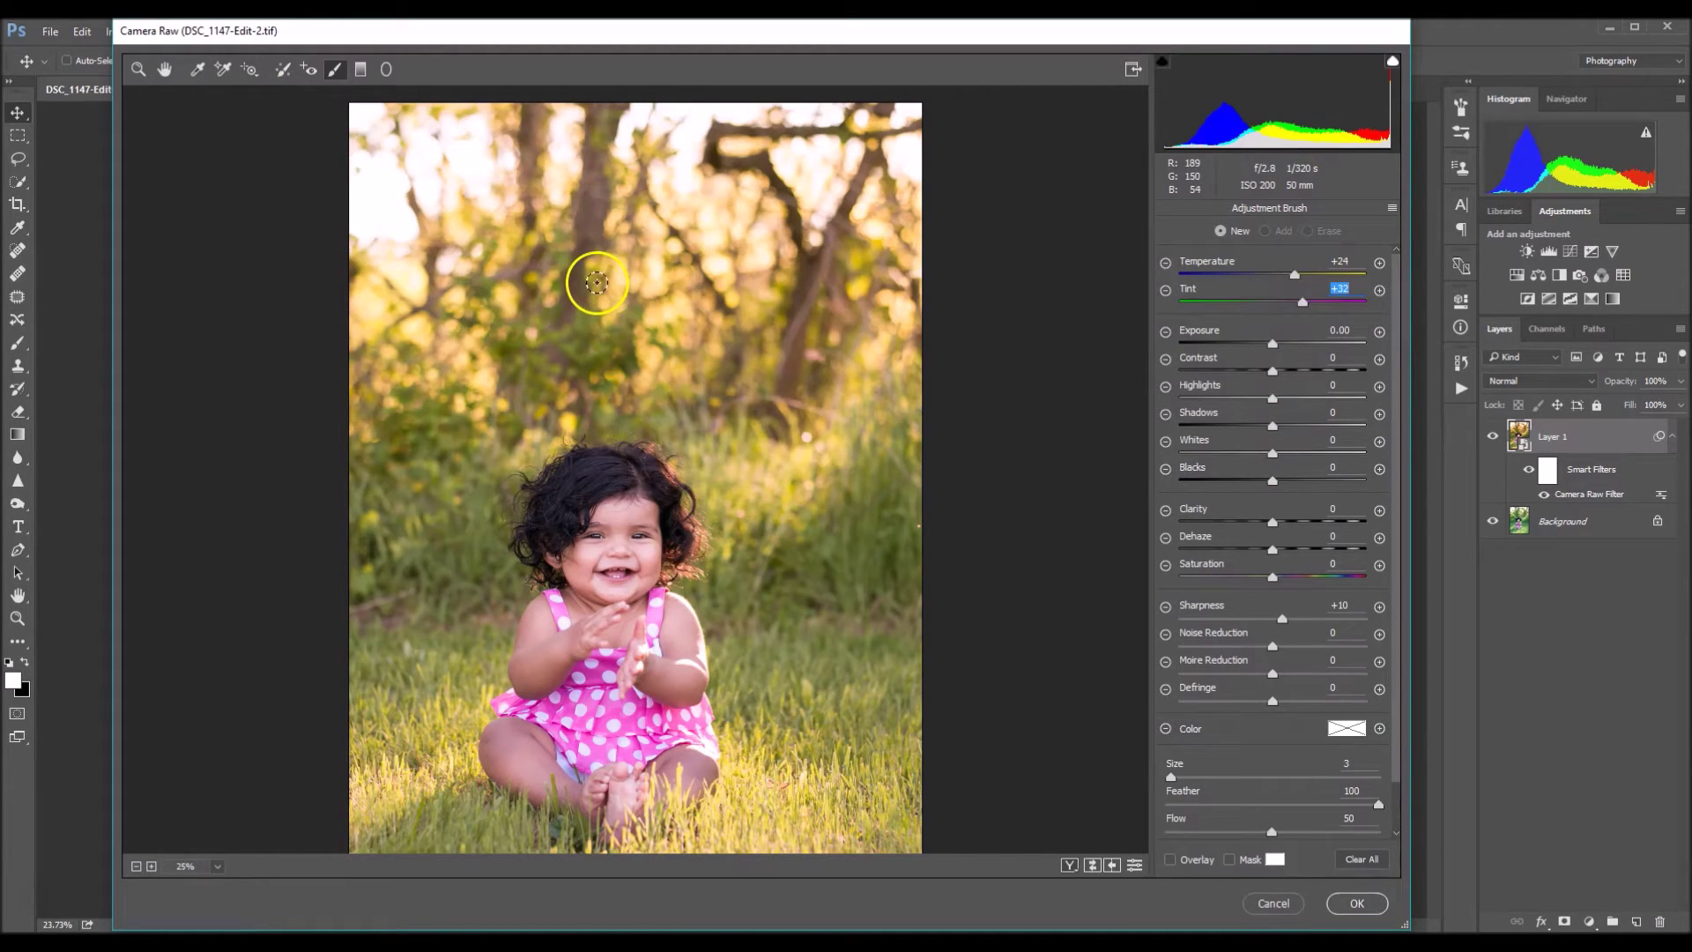
{"action": "key", "text": "bracketright"}
{"action": "key", "text": "bracketright"}
{"action": "key", "text": "bracketright"}
{"action": "key", "text": "bracketright"}
{"action": "key", "text": "bracketright"}
{"action": "key", "text": "bracketright"}
{"action": "key", "text": "bracketright"}
{"action": "key", "text": "bracketright"}
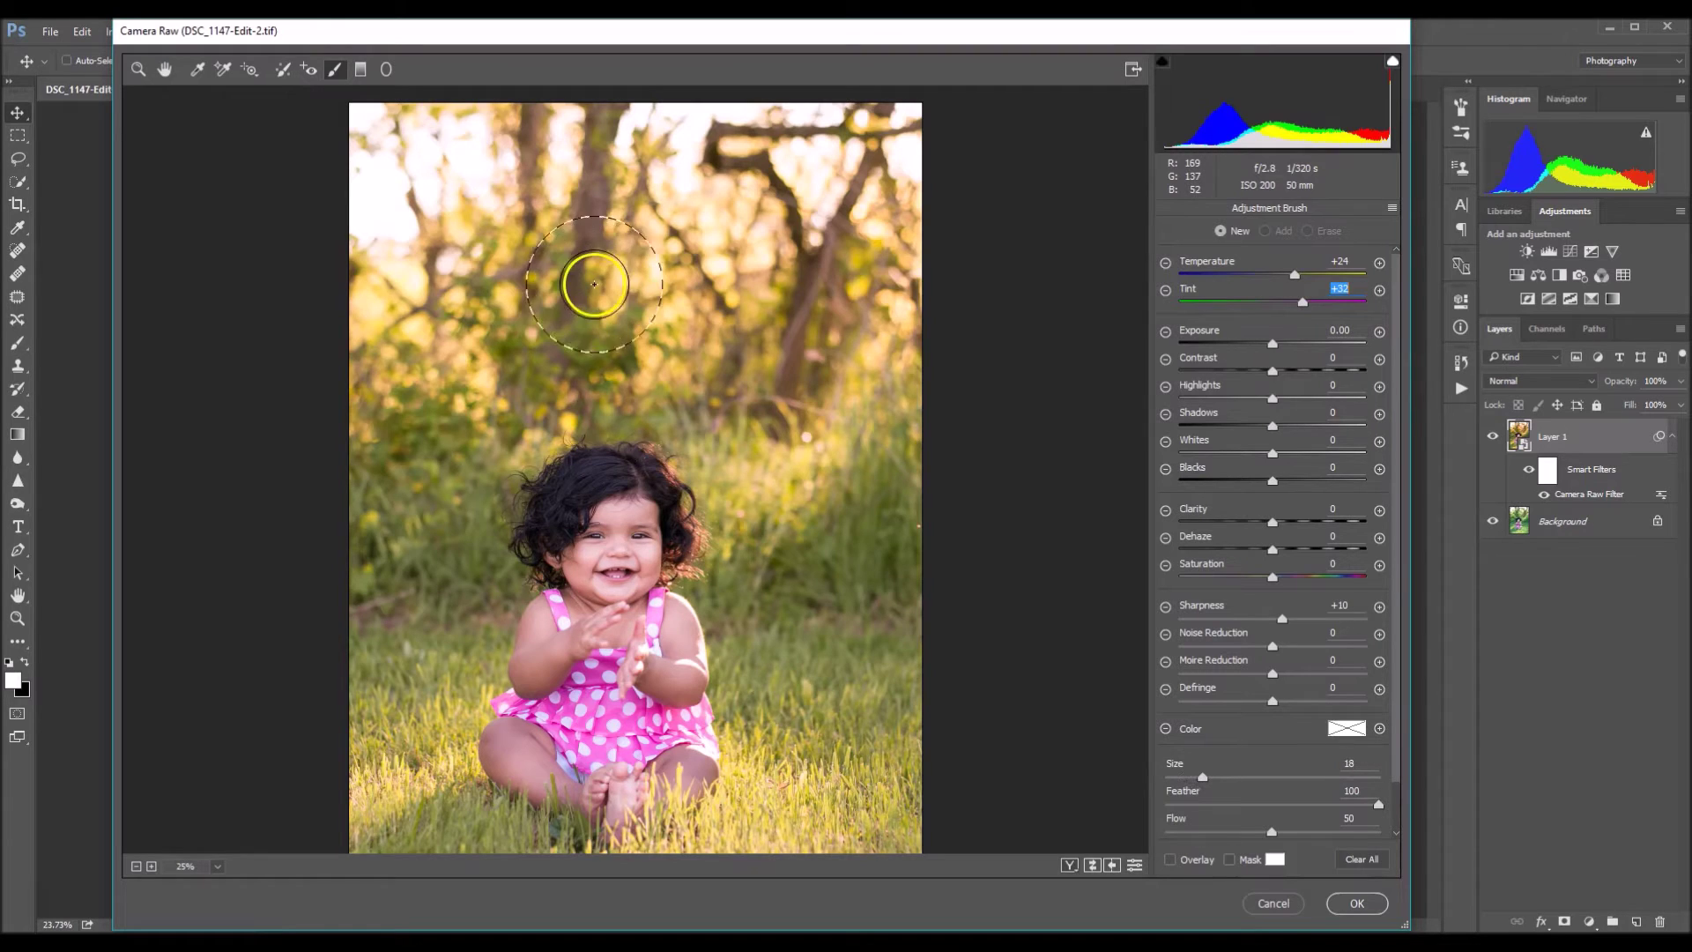
{"action": "mouse_move", "coordinate": [417, 199]}
{"action": "left_mouse_down"}
{"action": "mouse_move", "coordinate": [453, 170]}
{"action": "mouse_move", "coordinate": [434, 170]}
{"action": "left_mouse_up"}
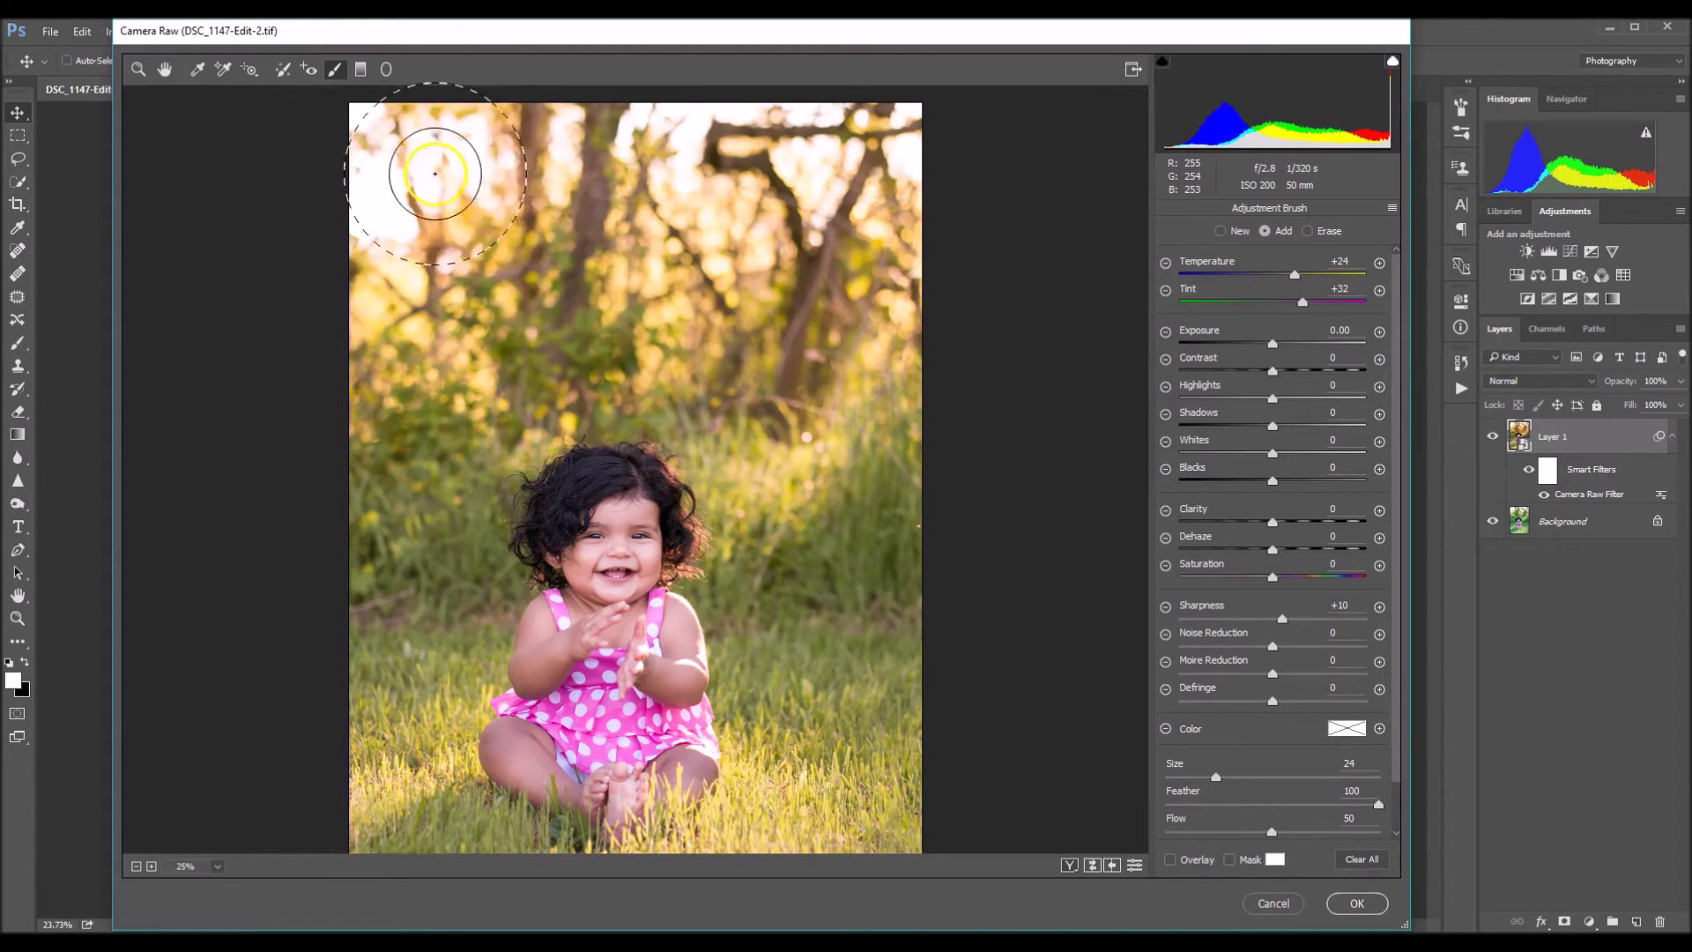
{"action": "mouse_move", "coordinate": [750, 261]}
{"action": "left_mouse_down"}
{"action": "mouse_move", "coordinate": [846, 161]}
{"action": "mouse_move", "coordinate": [823, 351]}
{"action": "left_mouse_up"}
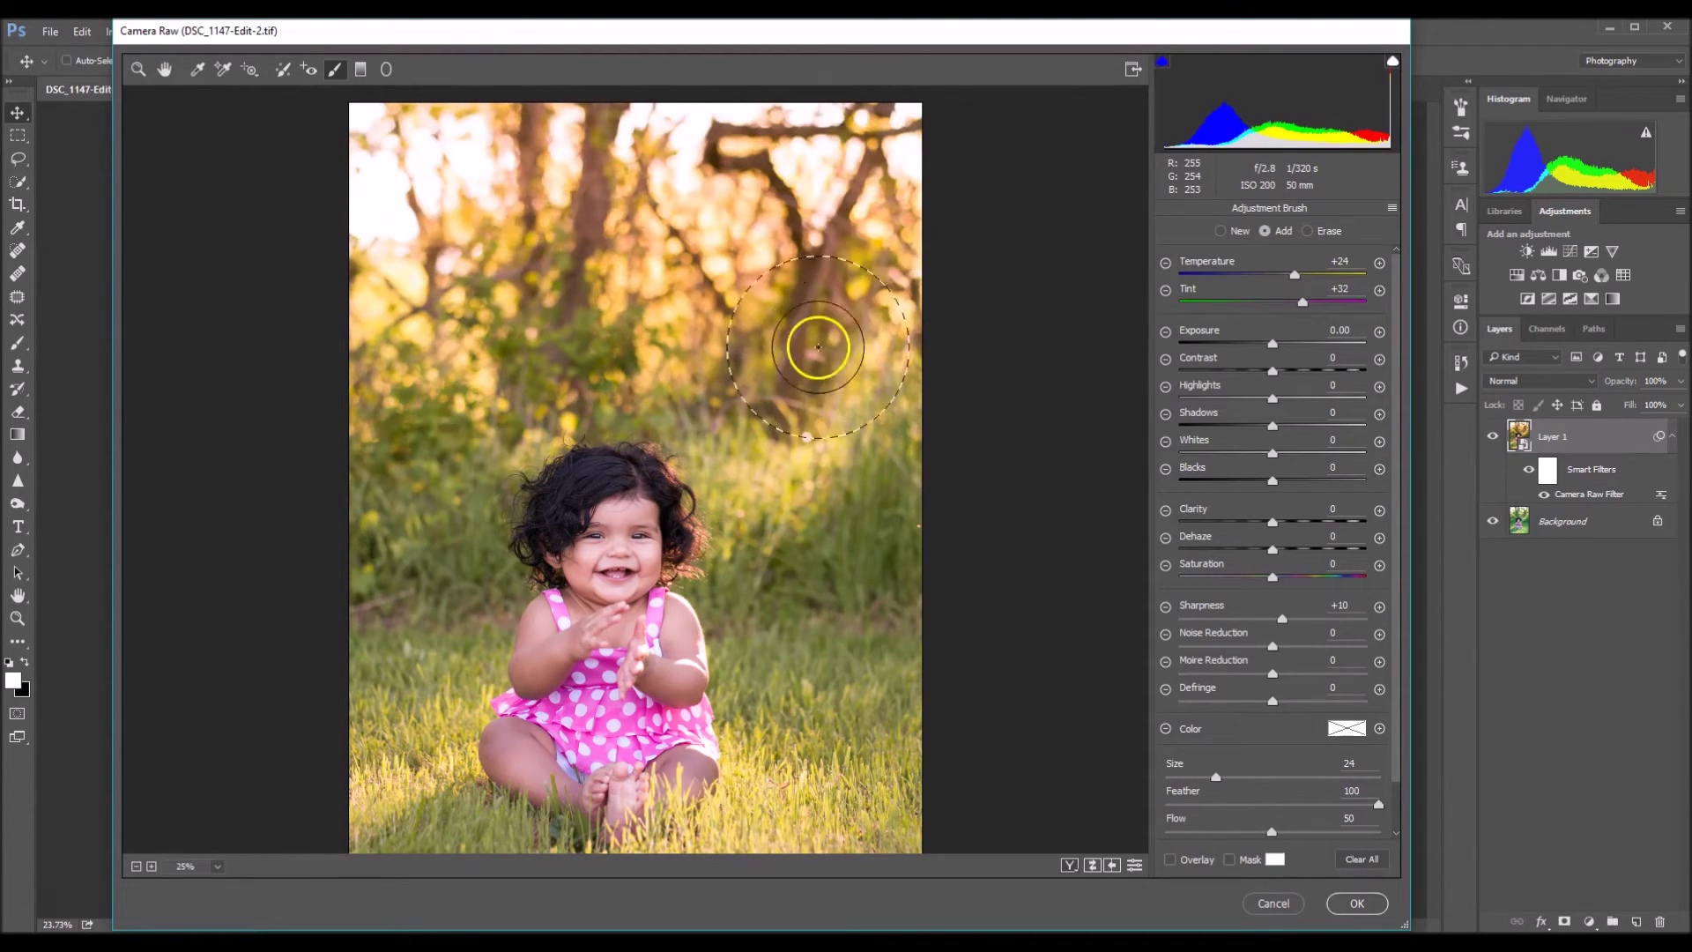
{"action": "key", "text": "bracketleft"}
{"action": "key", "text": "bracketleft"}
{"action": "key", "text": "bracketleft"}
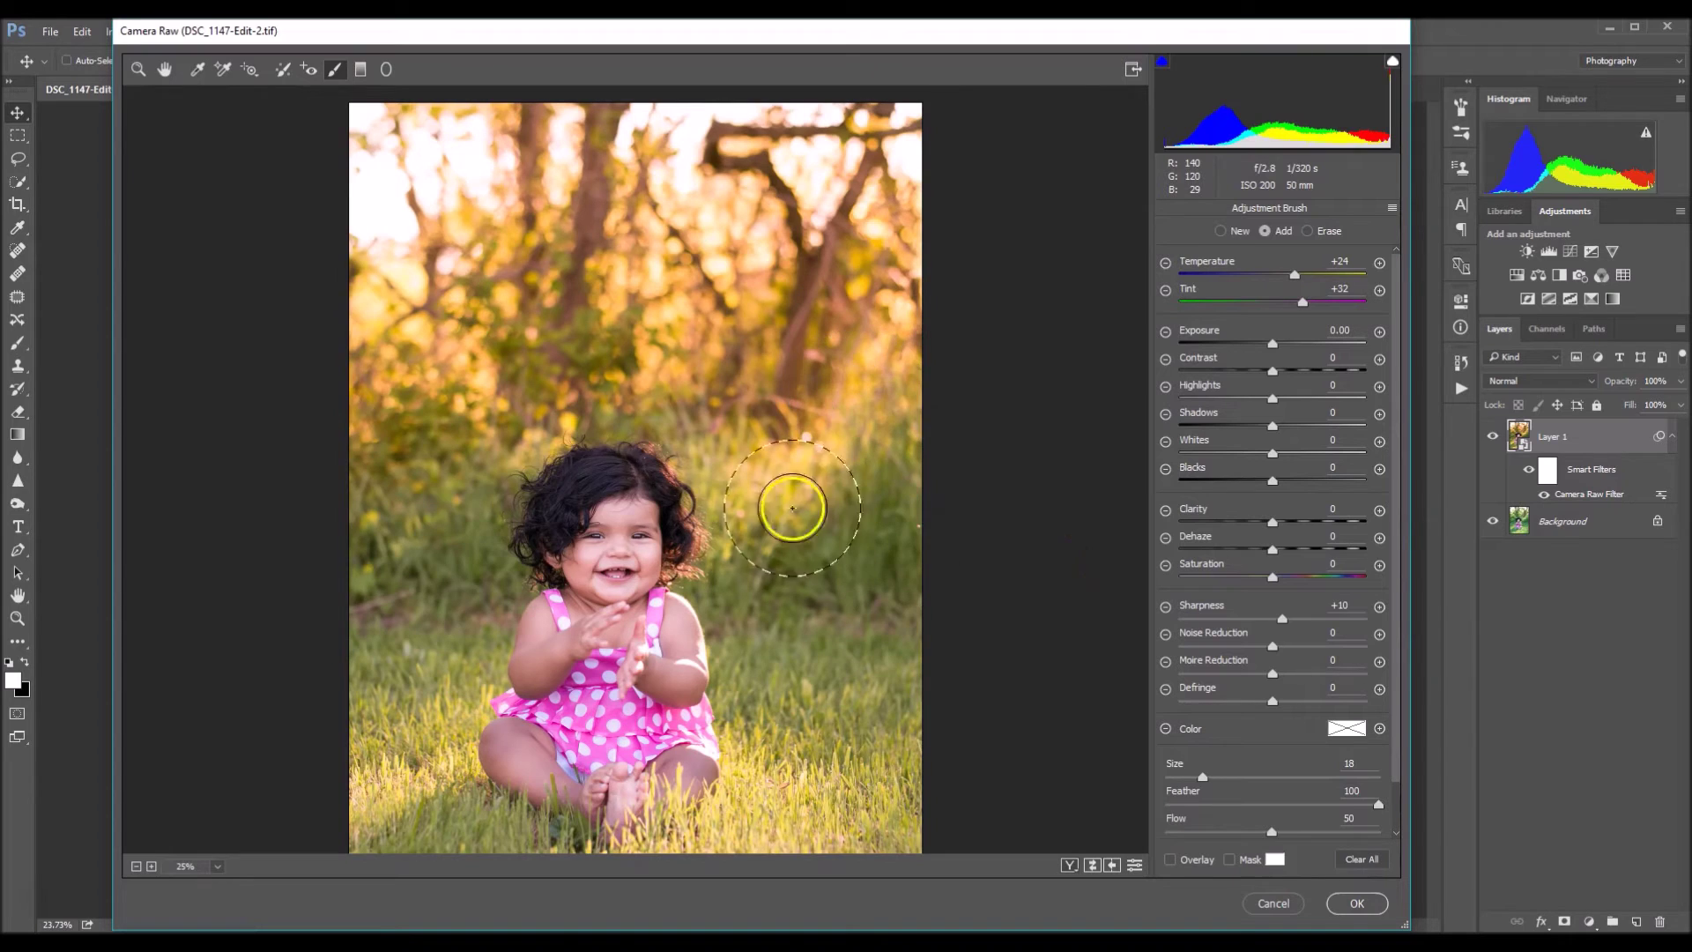
{"action": "left_click_drag", "start_coordinate": [529, 555], "coordinate": [515, 431]}
{"action": "key", "text": "bracketleft"}
{"action": "key", "text": "bracketleft"}
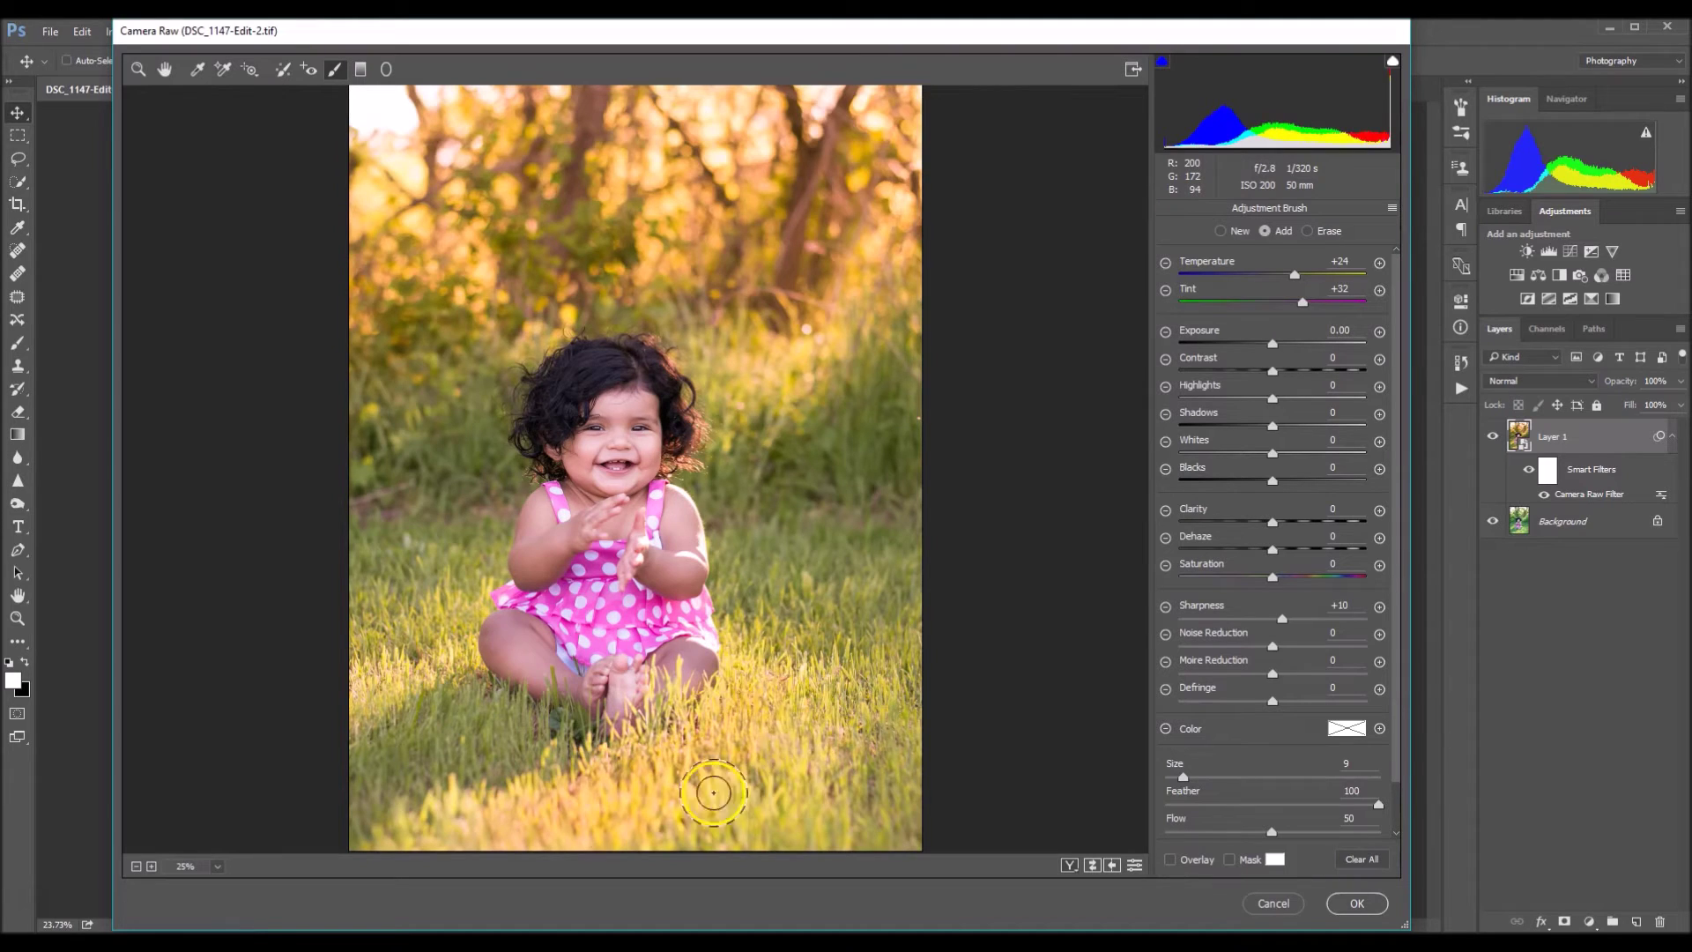
{"action": "key", "text": "bracketleft"}
{"action": "key", "text": "bracketleft"}
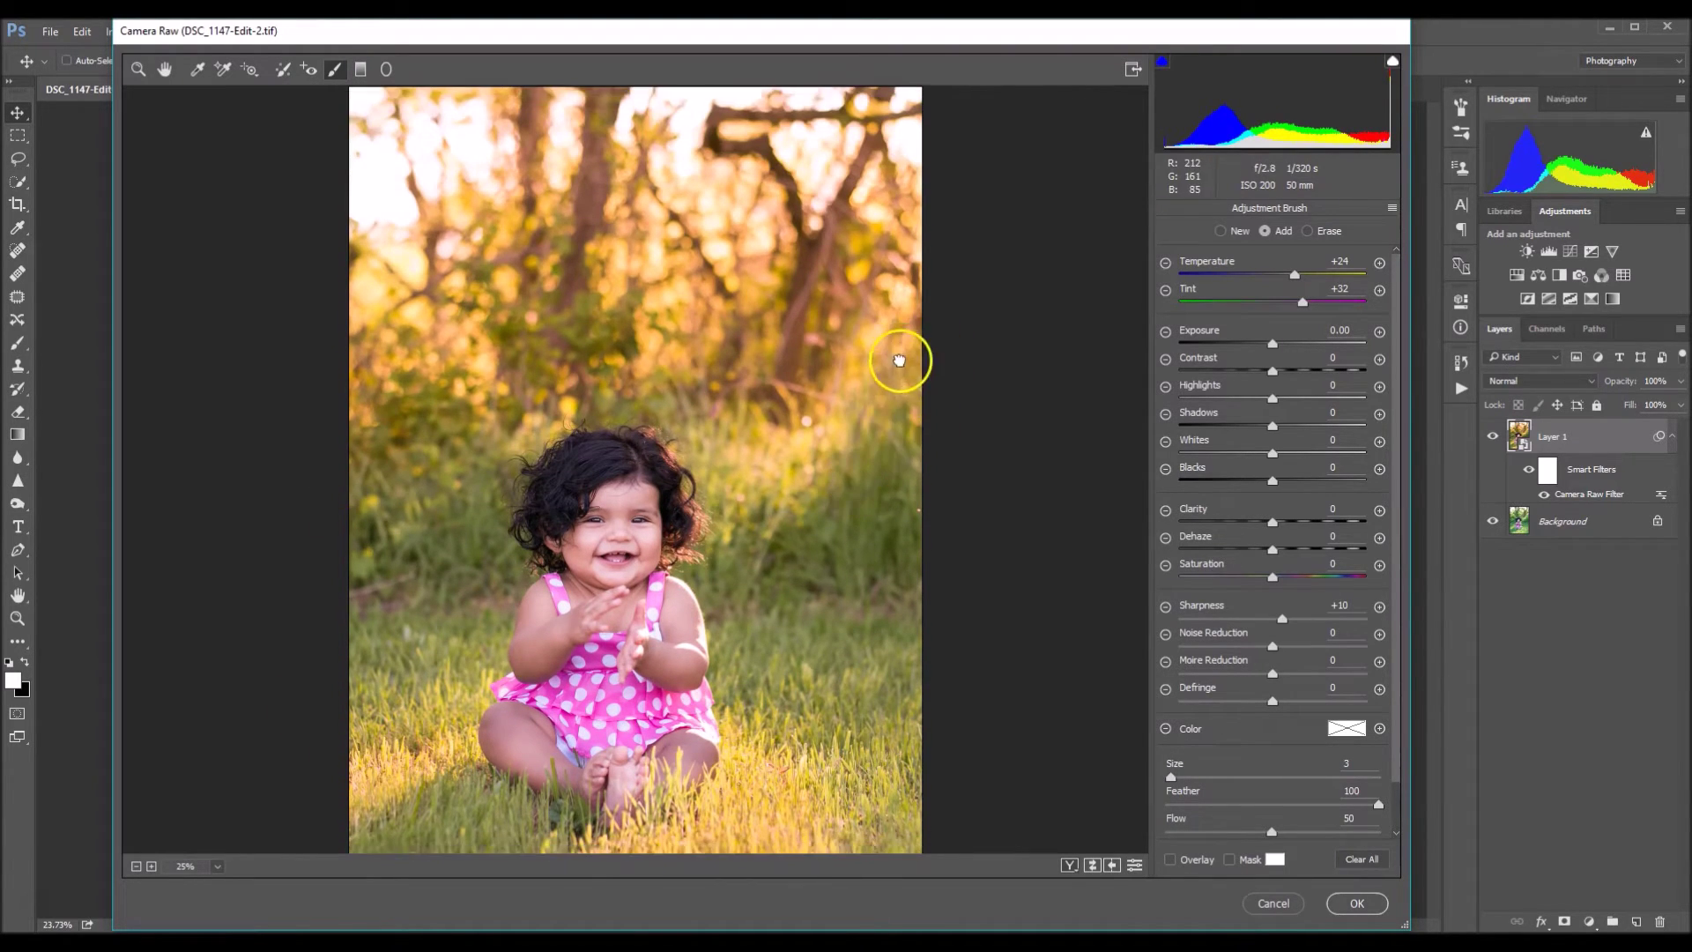
{"action": "key", "text": "bracketright"}
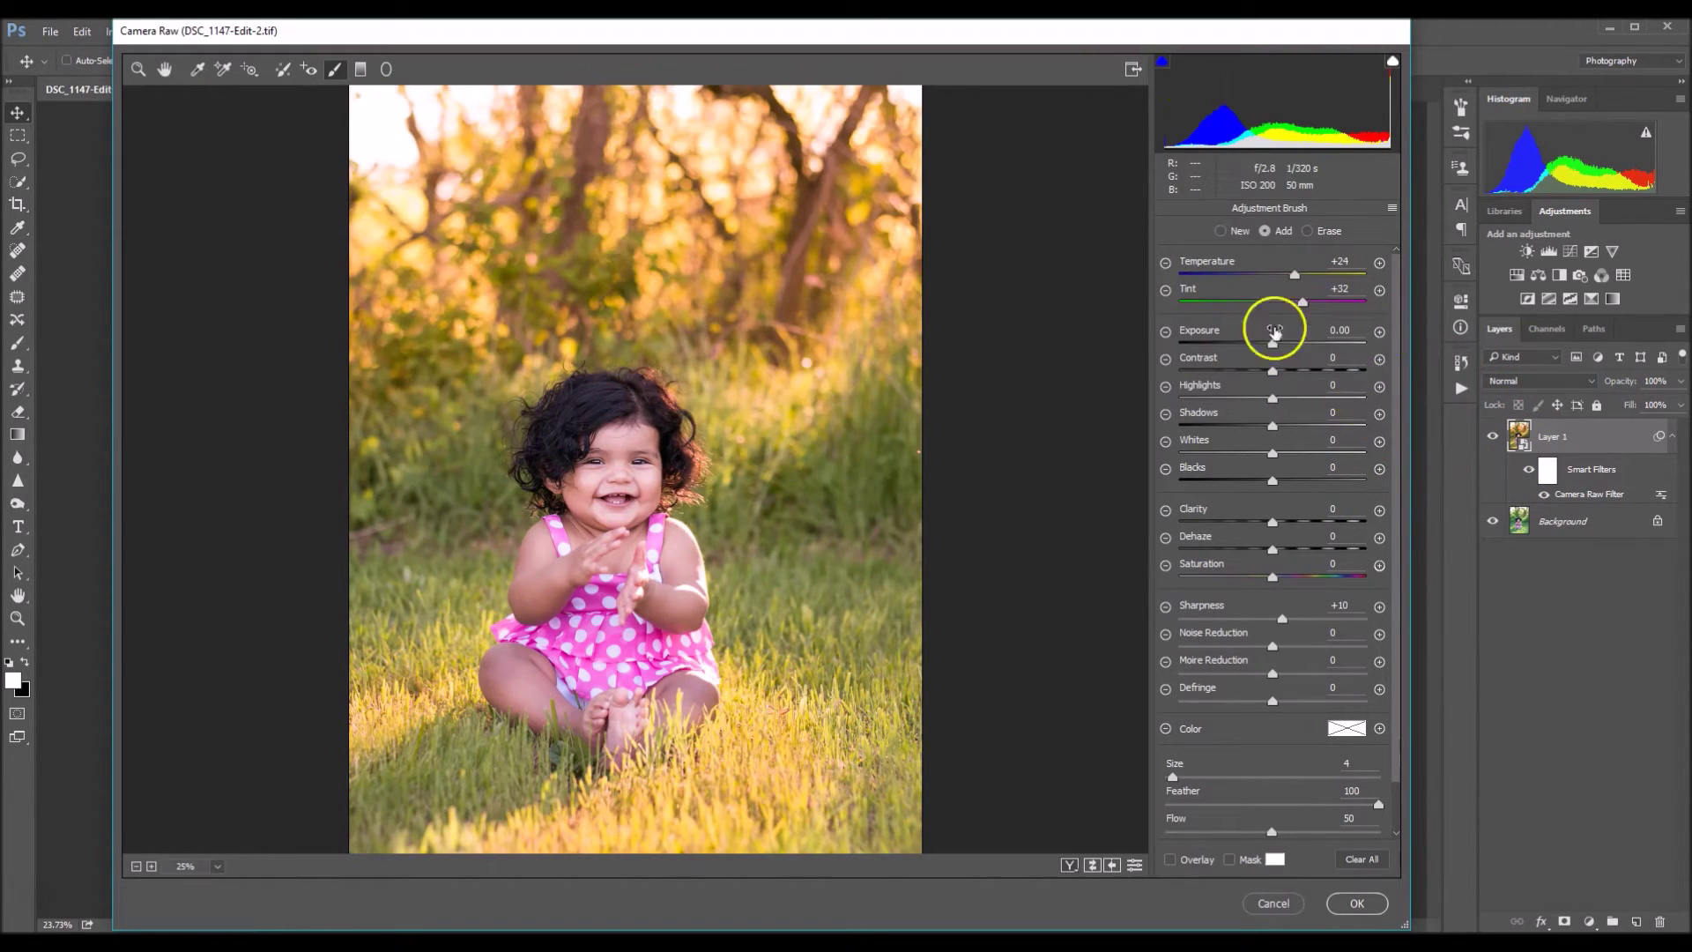
Start a new brush adjustment with Temperature 0 and Tint -17 and paint the left grass
{"action": "left_click", "coordinate": [1221, 231]}
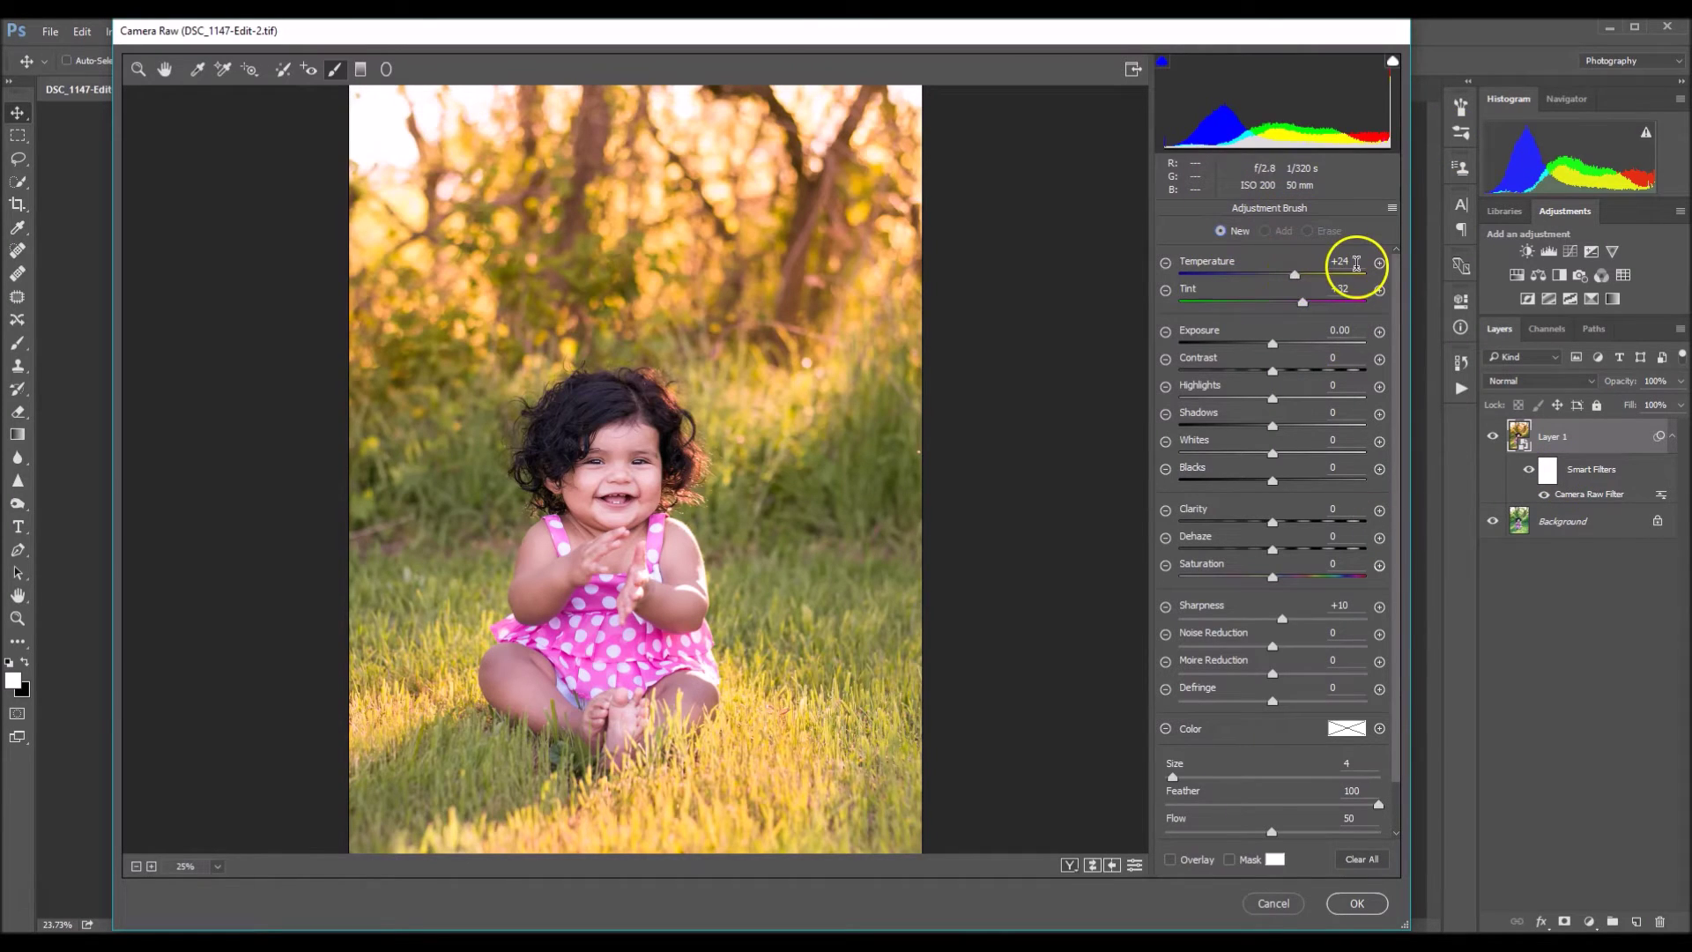
{"action": "left_click", "coordinate": [1339, 262]}
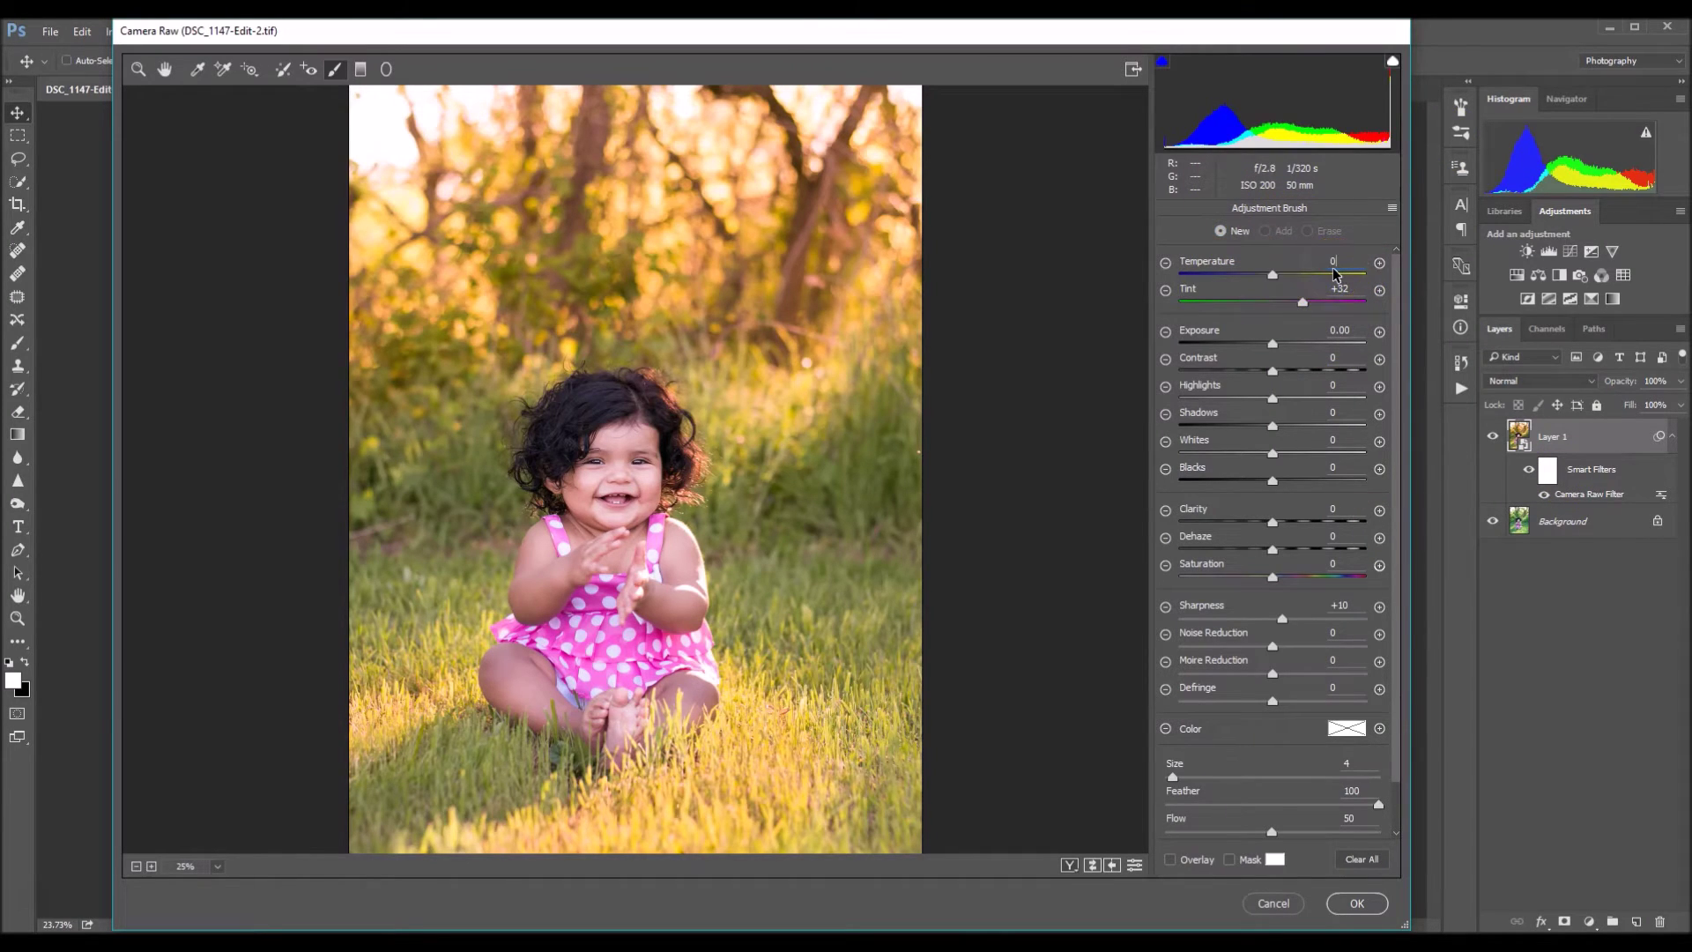
{"action": "left_click", "coordinate": [1303, 302]}
{"action": "left_click_drag", "start_coordinate": [1302, 305], "coordinate": [1265, 310]}
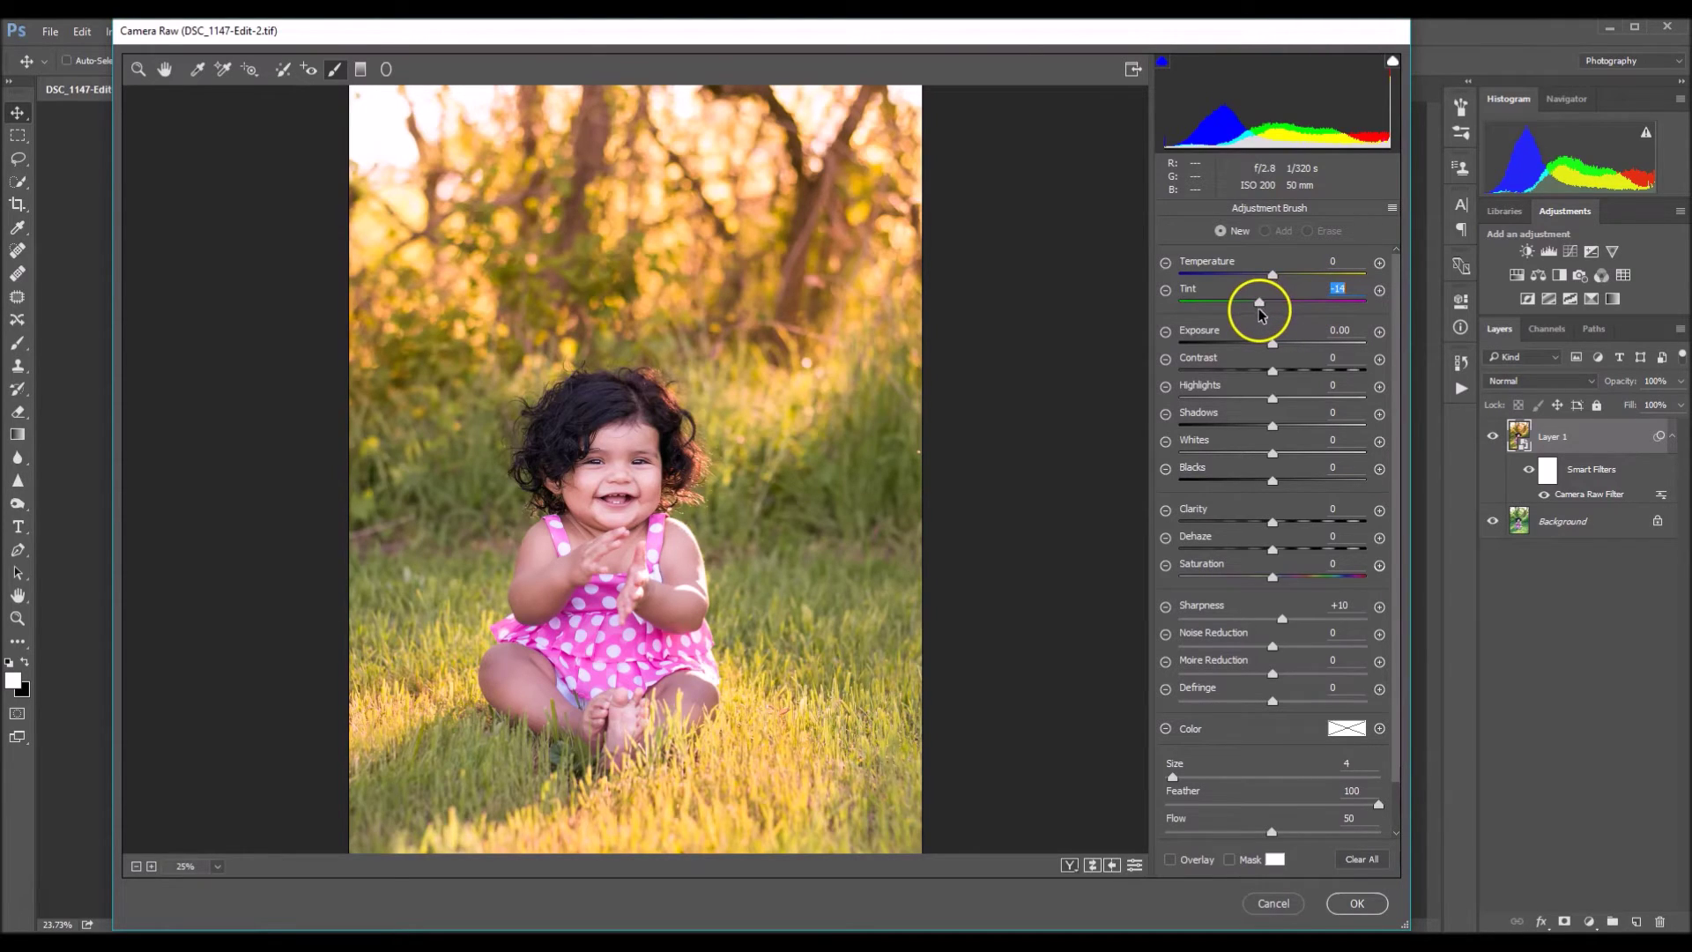
{"action": "left_click", "coordinate": [433, 516]}
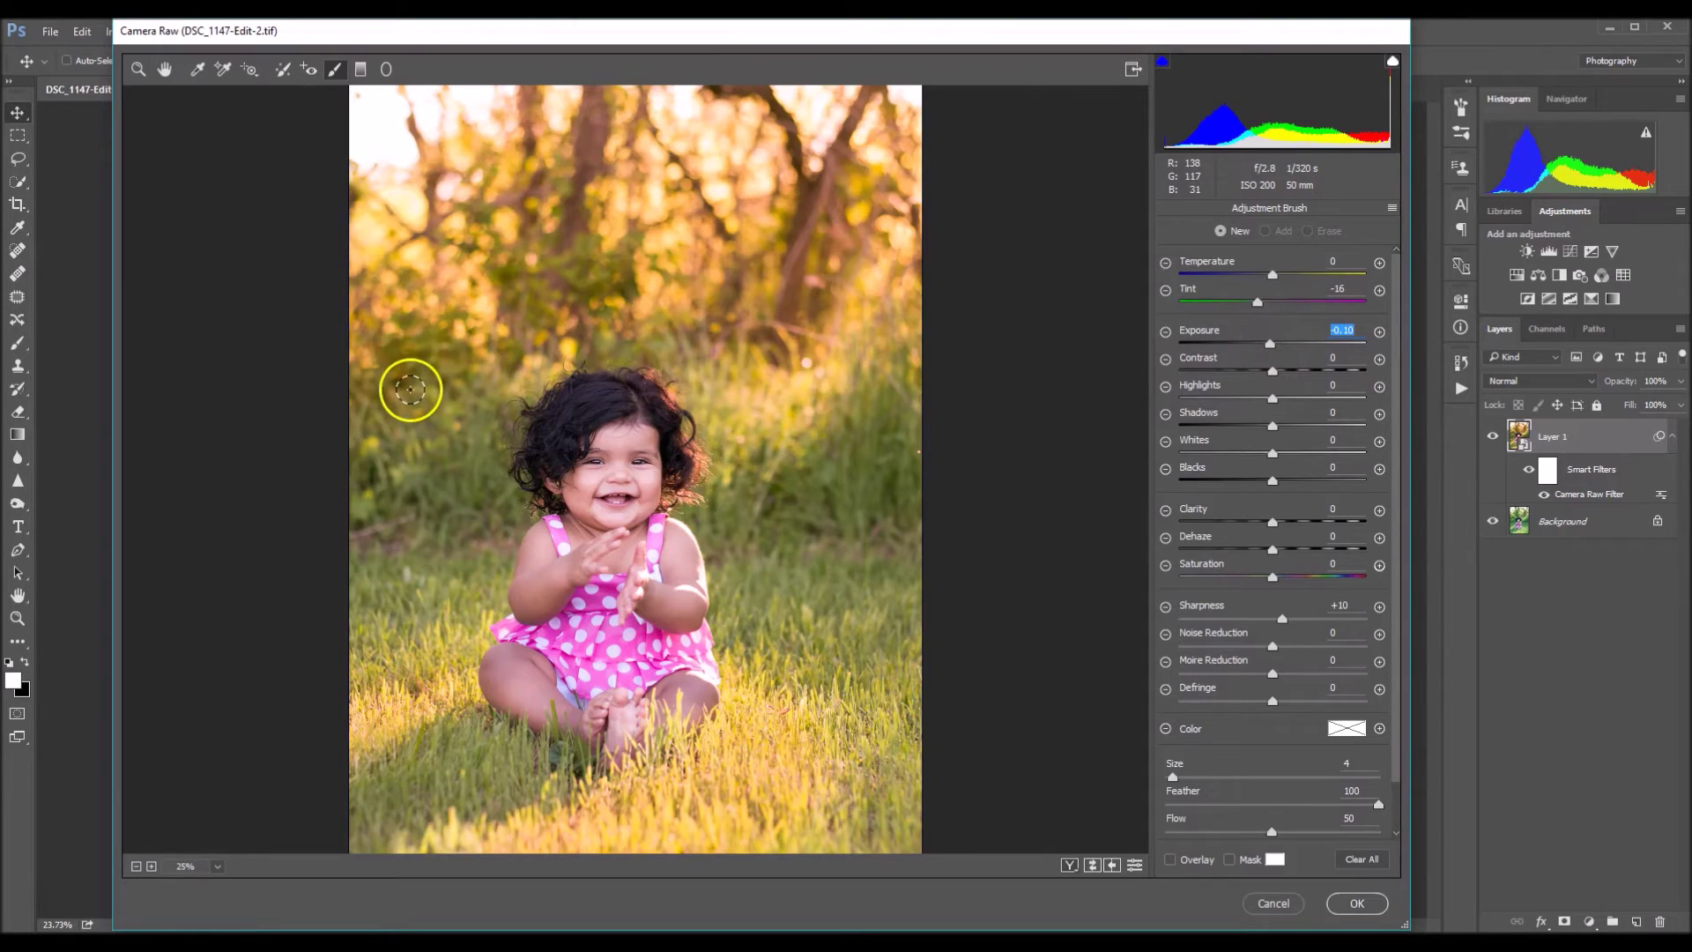
{"action": "key", "text": "bracketright"}
{"action": "key", "text": "bracketright"}
{"action": "mouse_move", "coordinate": [397, 396]}
{"action": "left_mouse_down"}
{"action": "mouse_move", "coordinate": [413, 456]}
{"action": "mouse_move", "coordinate": [517, 303]}
{"action": "mouse_move", "coordinate": [464, 385]}
{"action": "mouse_move", "coordinate": [465, 465]}
{"action": "mouse_move", "coordinate": [382, 600]}
{"action": "left_mouse_up"}
Set the grass adjustment's Exposure to -0.15 with a size 5 brush
{"action": "scroll", "coordinate": [383, 617], "scroll_direction": "down", "scroll_amount": 1}
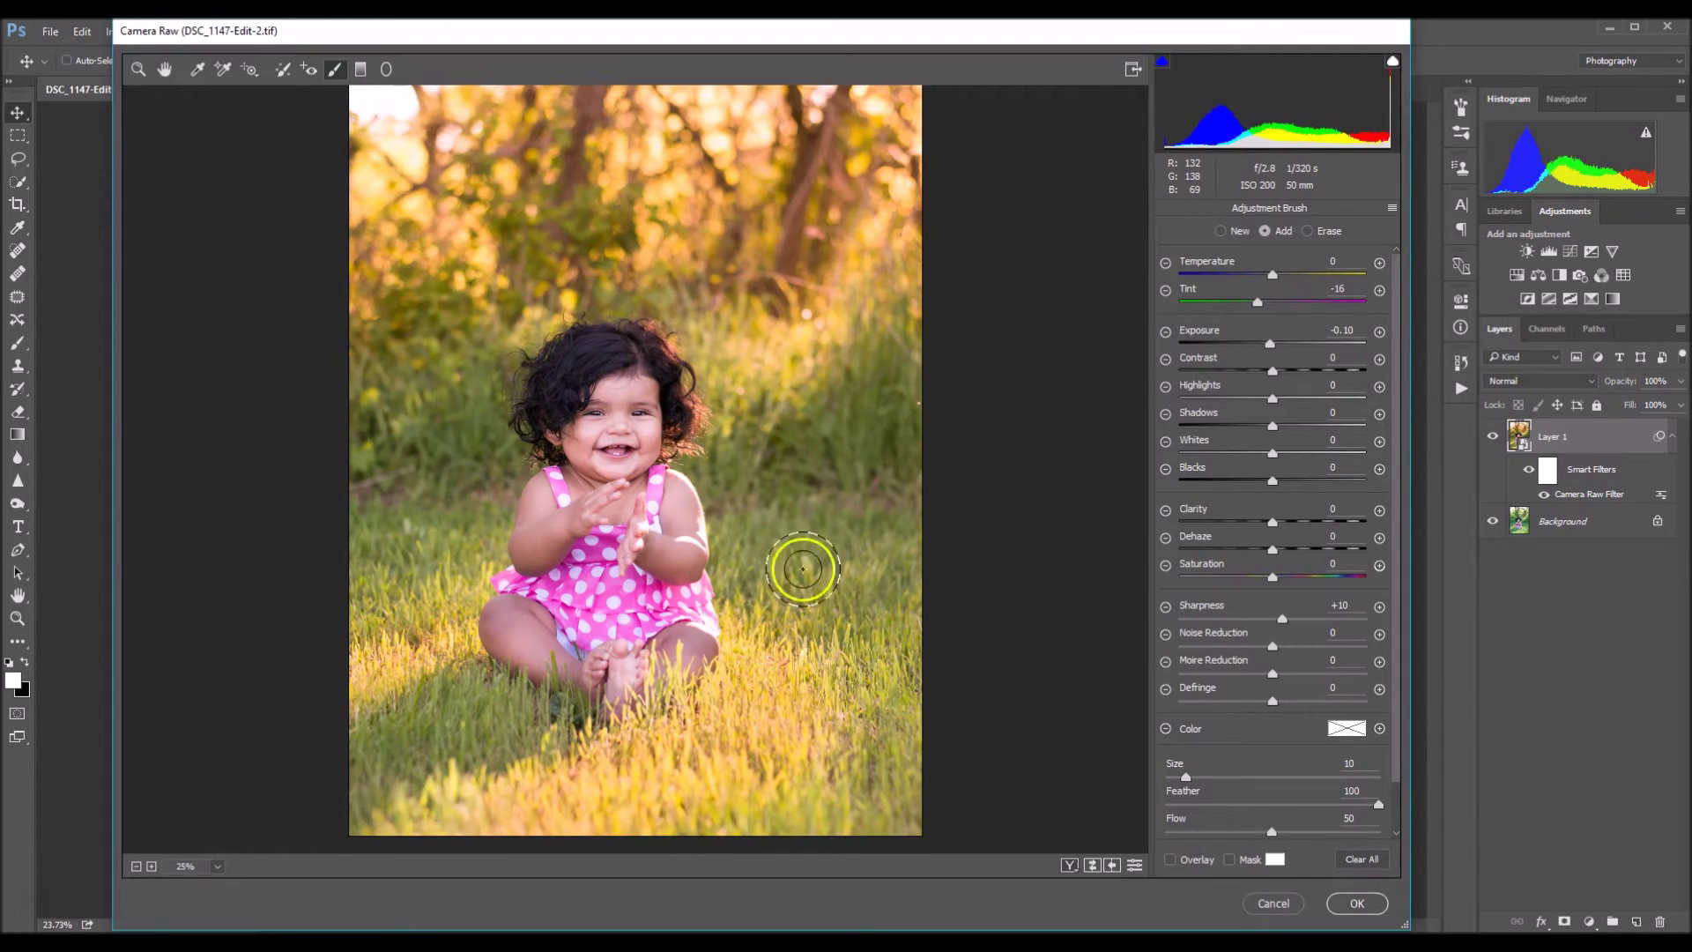
{"action": "key", "text": "bracketleft"}
{"action": "key", "text": "bracketleft"}
{"action": "scroll", "coordinate": [881, 326], "scroll_direction": "up", "scroll_amount": 2}
{"action": "scroll", "coordinate": [793, 388], "scroll_direction": "down", "scroll_amount": 2}
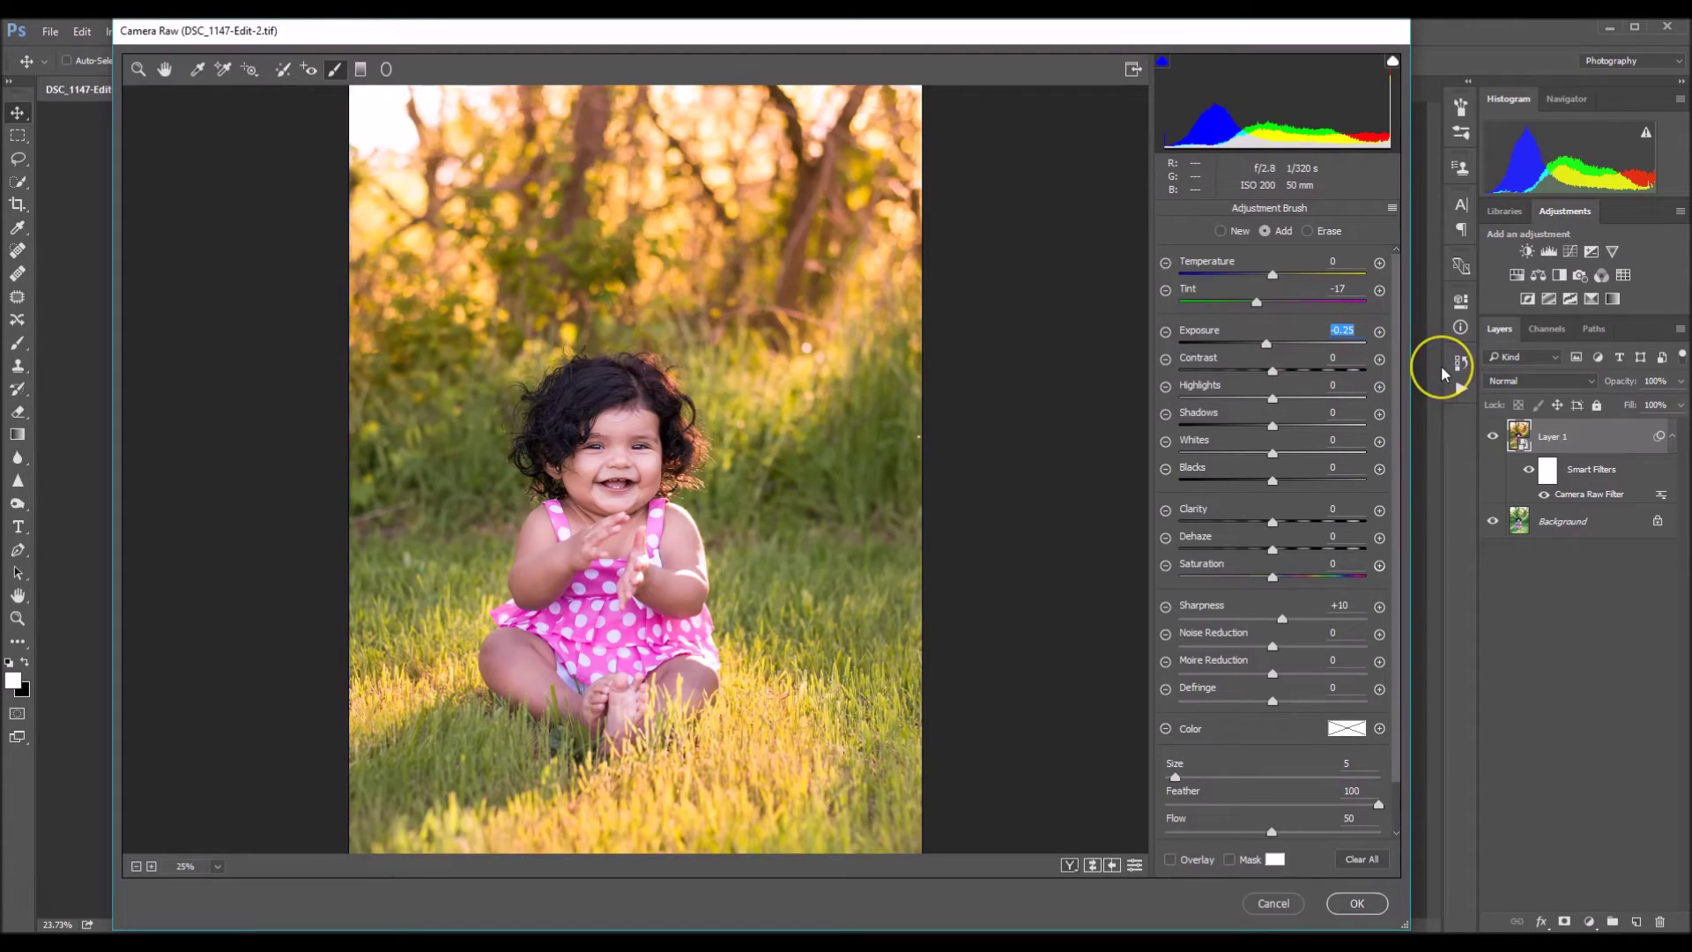
{"action": "key", "text": "BackSpace"}
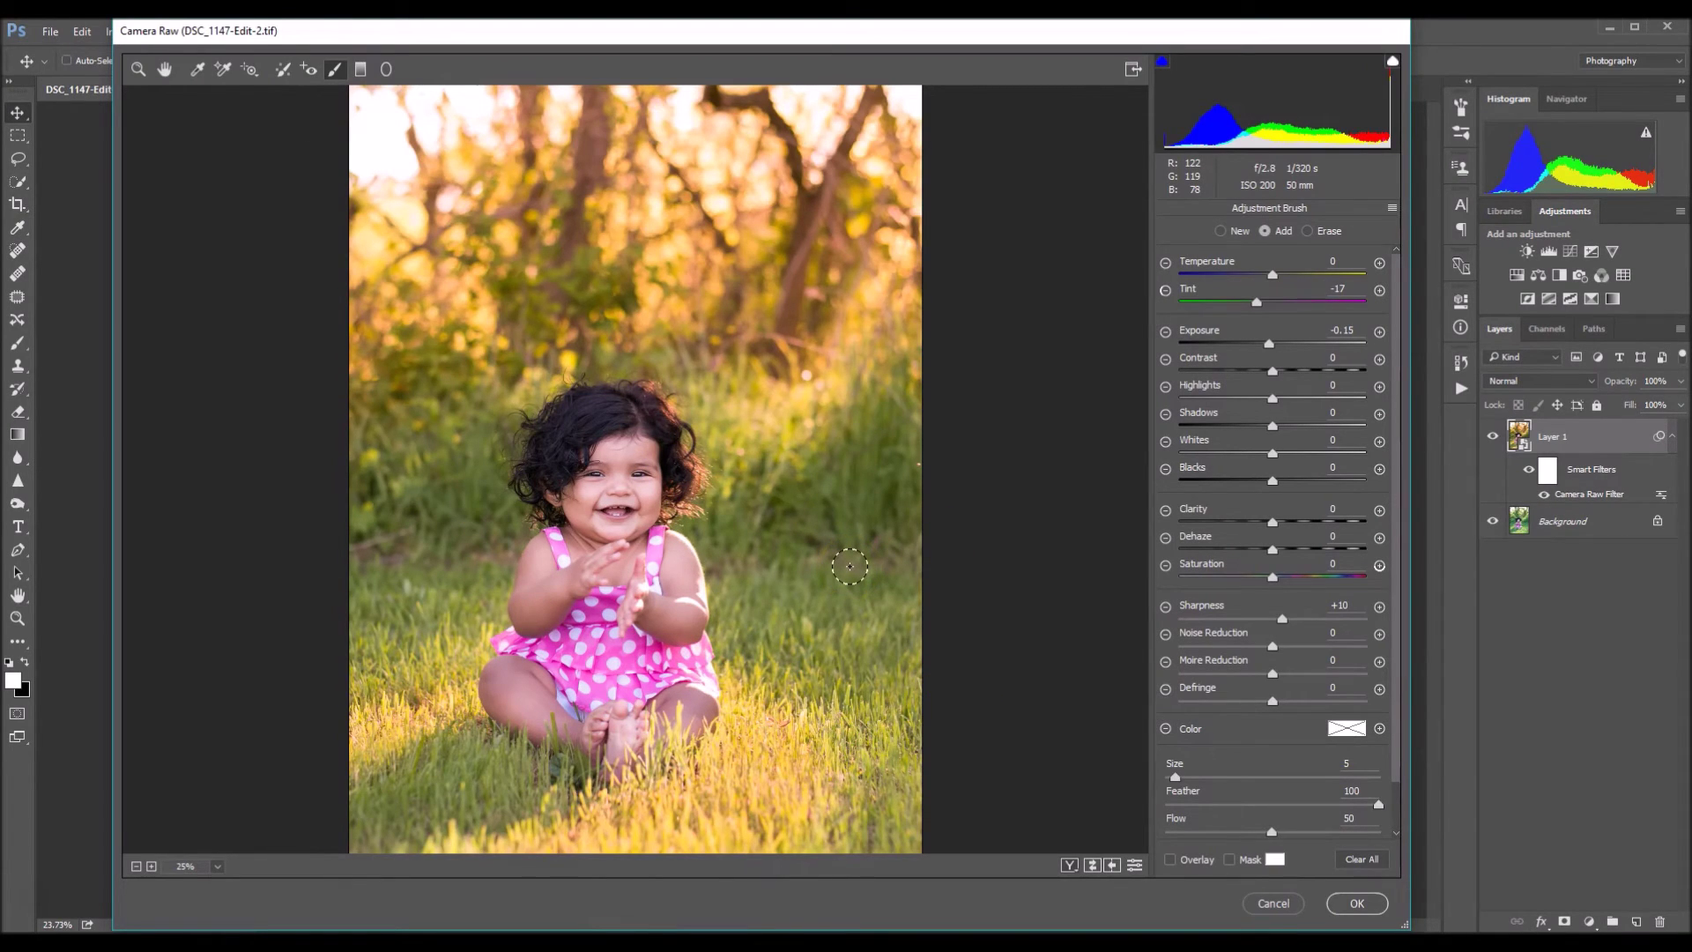
{"action": "mouse_move", "coordinate": [849, 566]}
{"action": "left_mouse_down"}
{"action": "mouse_move", "coordinate": [756, 559]}
{"action": "mouse_move", "coordinate": [759, 593]}
{"action": "mouse_move", "coordinate": [762, 417]}
{"action": "left_mouse_up"}
{"action": "left_click", "coordinate": [360, 70]}
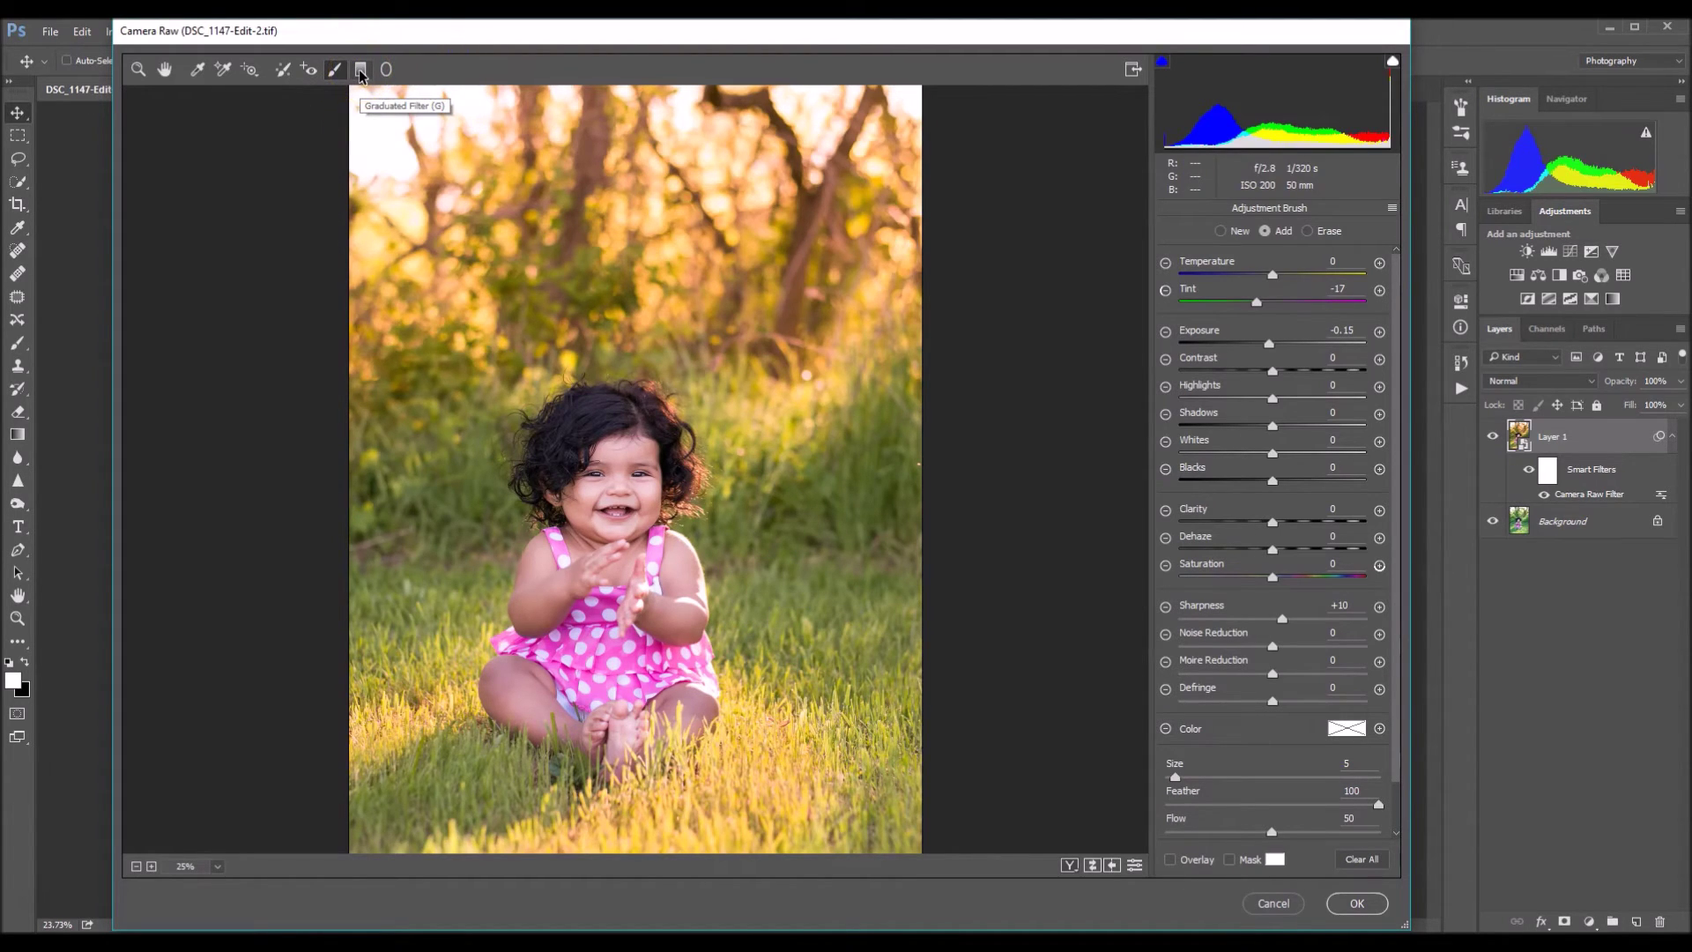
Reset Graduated Filter settings and drag a -0.20 Exposure gradient in from the left edge
{"action": "left_click", "coordinate": [361, 71]}
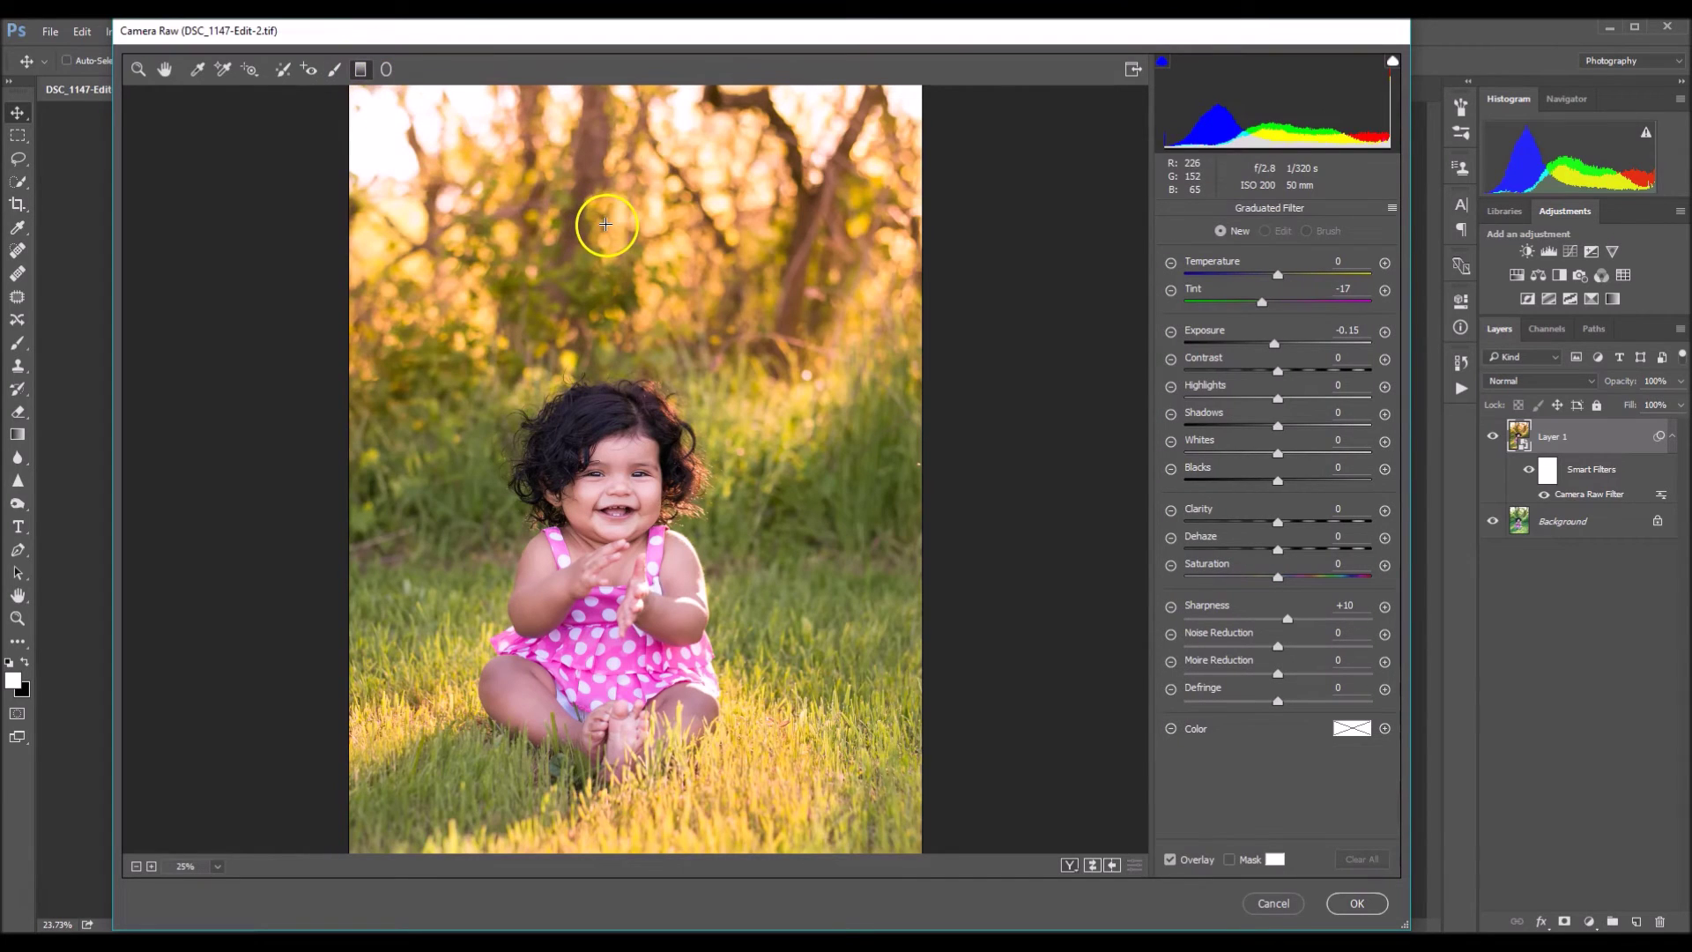
{"action": "left_click", "coordinate": [1393, 209]}
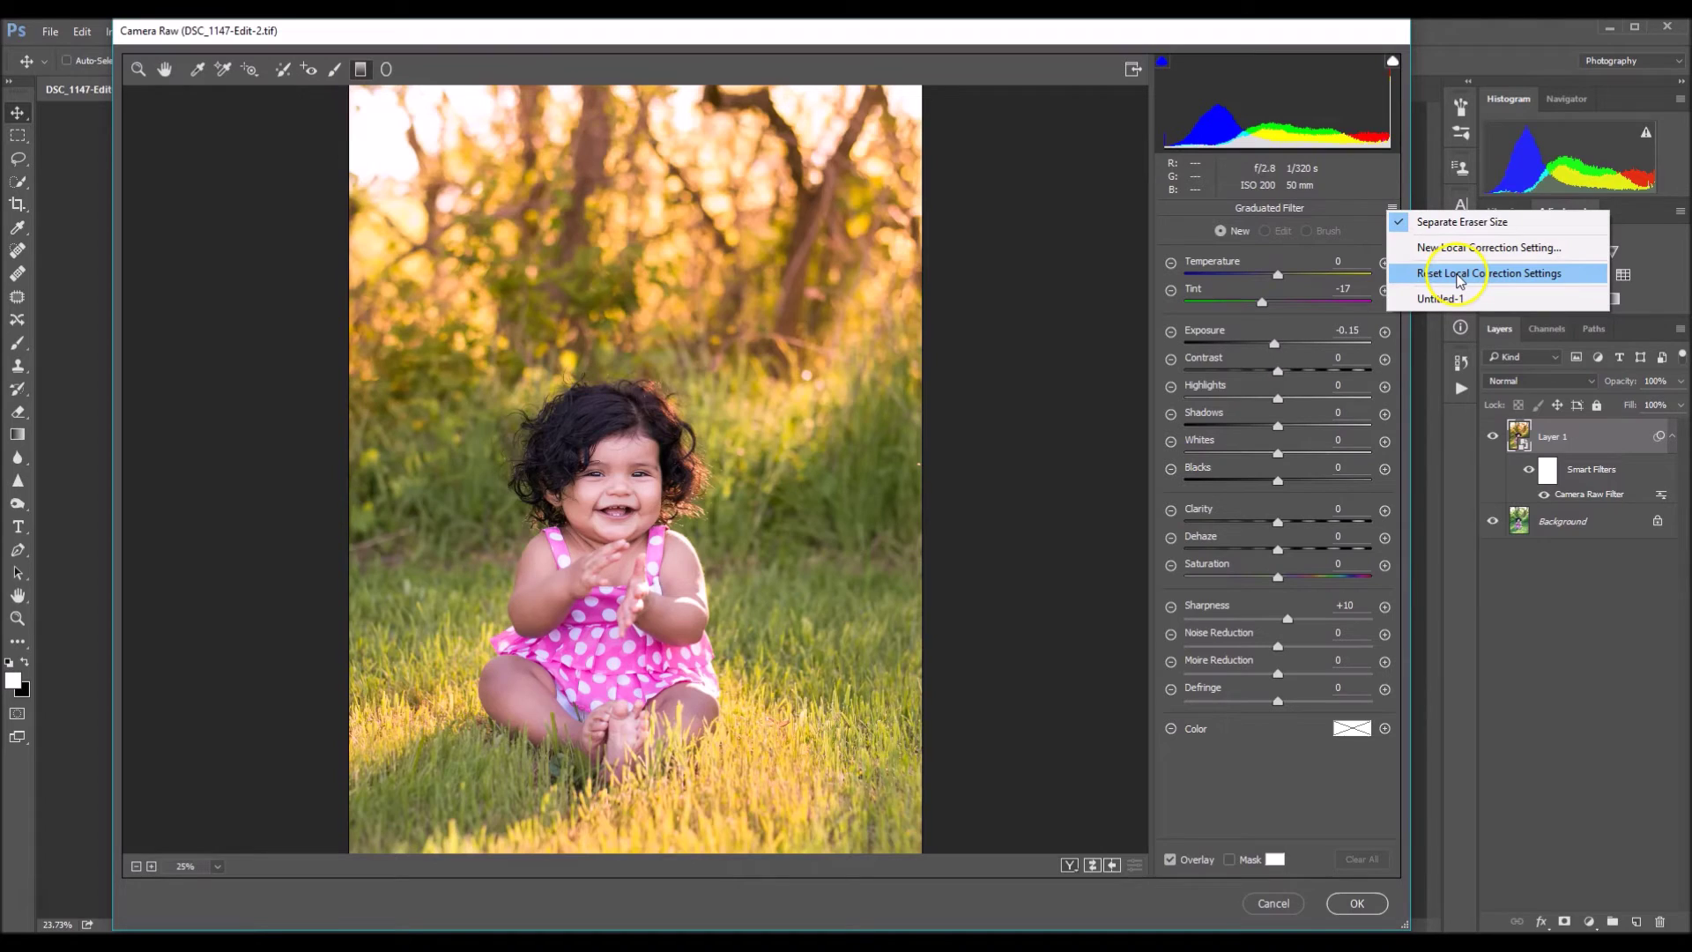
{"action": "left_click", "coordinate": [1461, 281]}
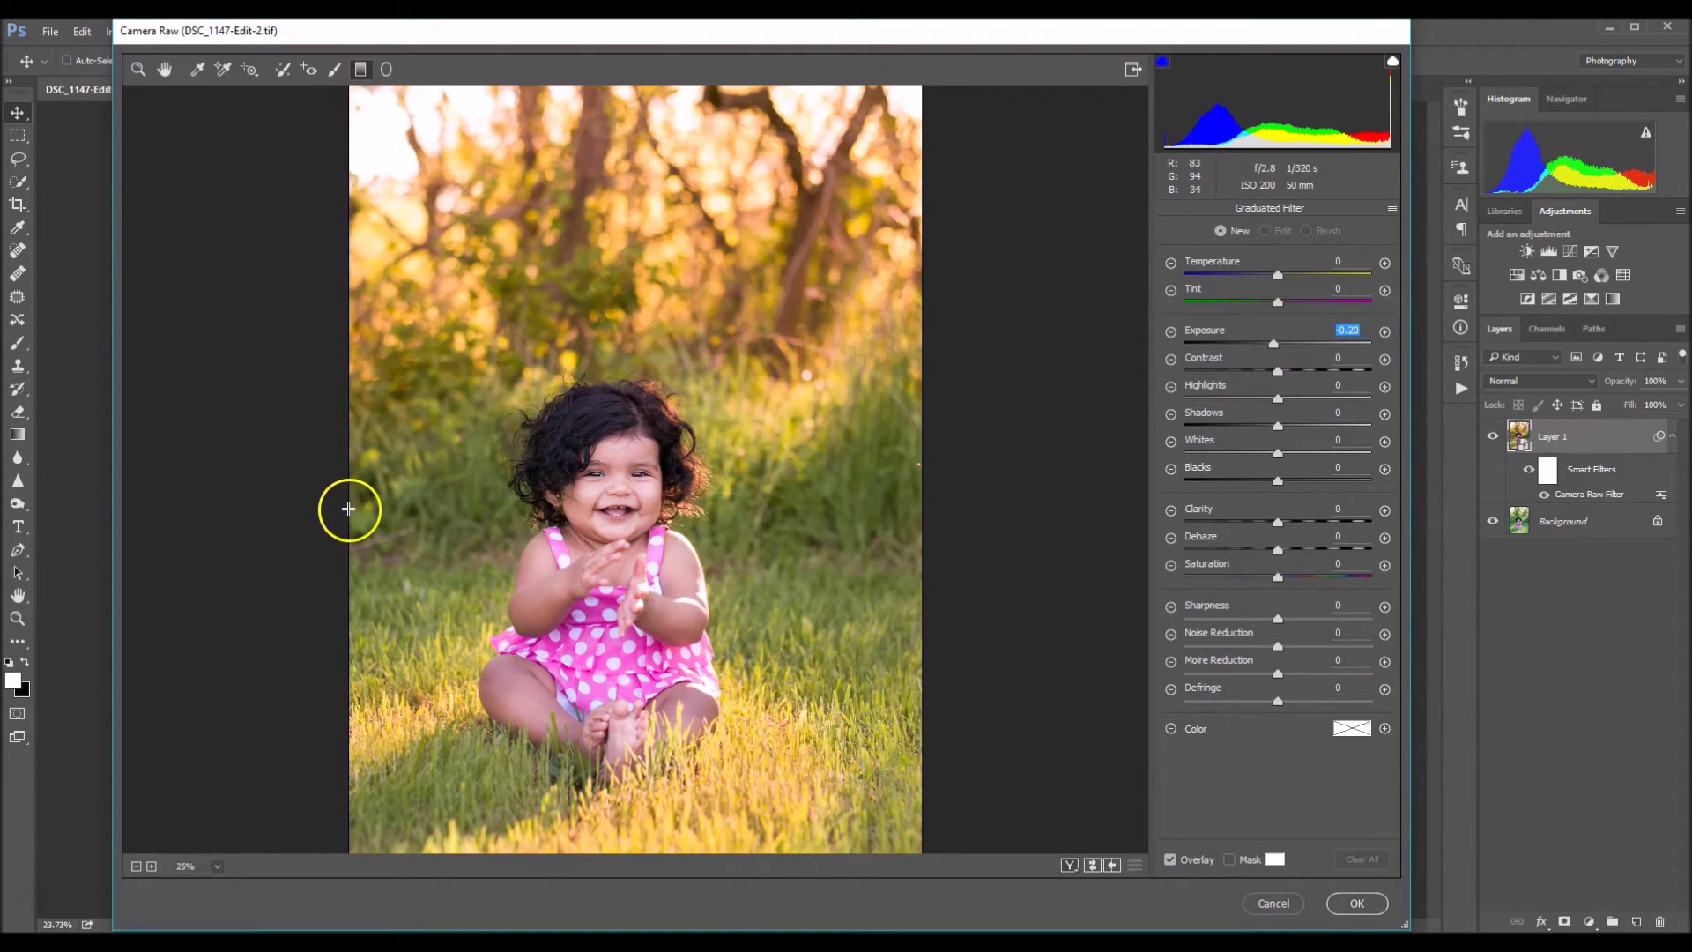
{"action": "left_click_drag", "start_coordinate": [348, 509], "coordinate": [477, 509]}
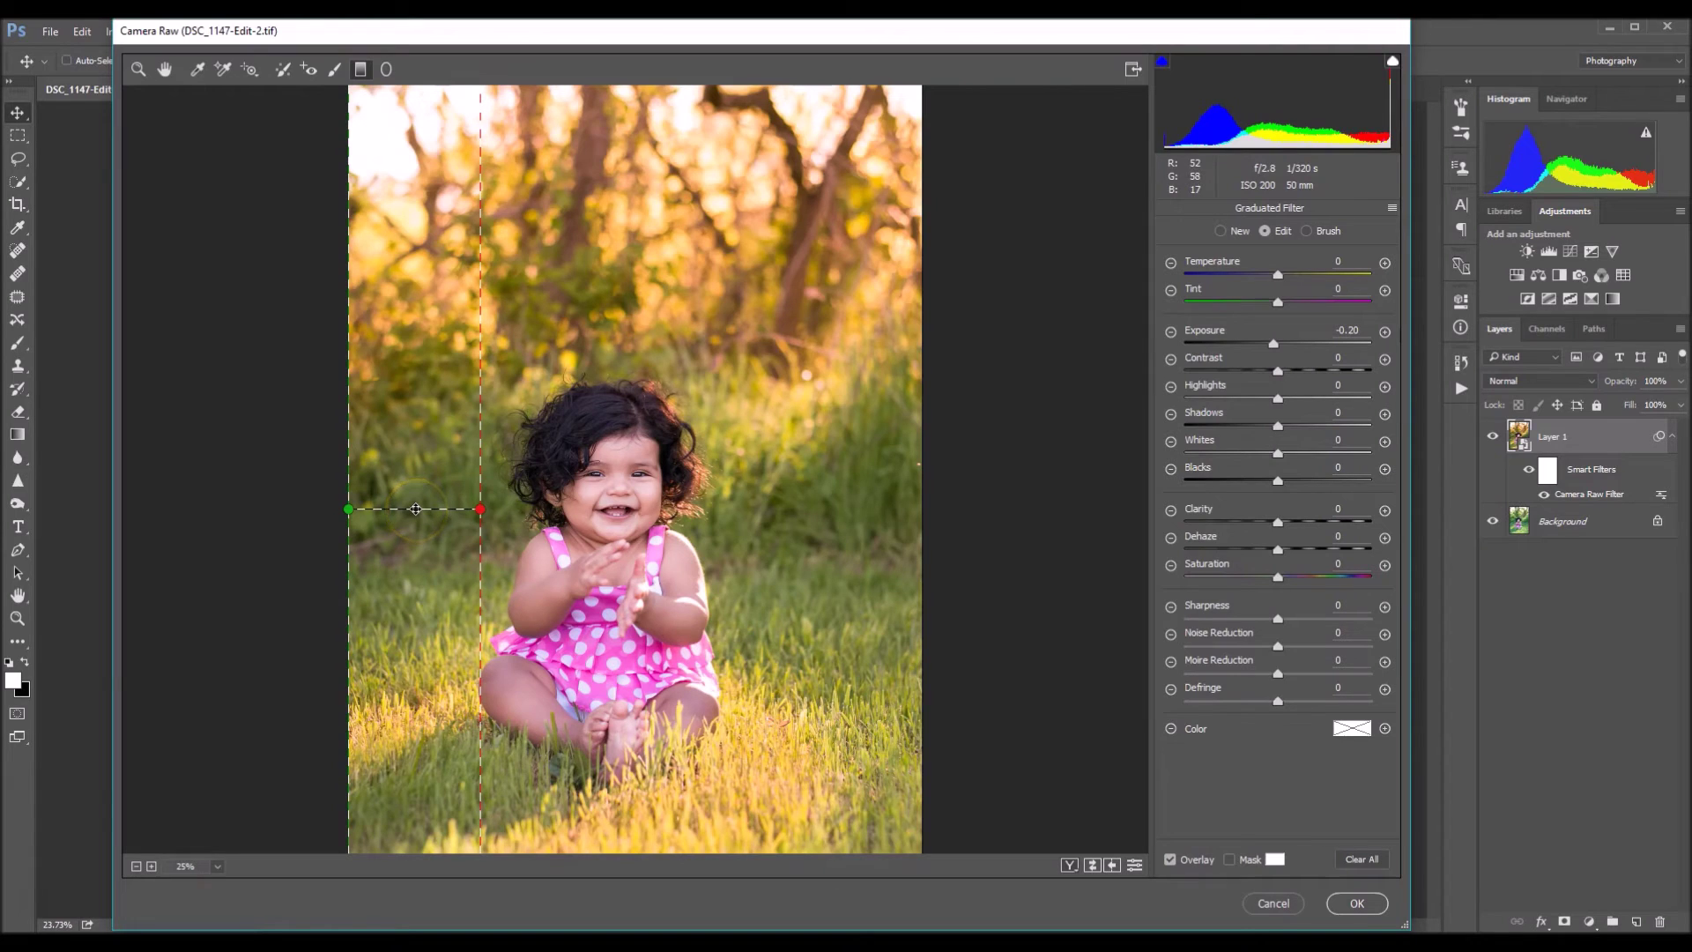
{"action": "mouse_move", "coordinate": [415, 509]}
{"action": "left_mouse_down"}
{"action": "mouse_move", "coordinate": [367, 511]}
{"action": "mouse_move", "coordinate": [548, 511]}
{"action": "mouse_move", "coordinate": [360, 508]}
{"action": "mouse_move", "coordinate": [427, 509]}
{"action": "left_mouse_up"}
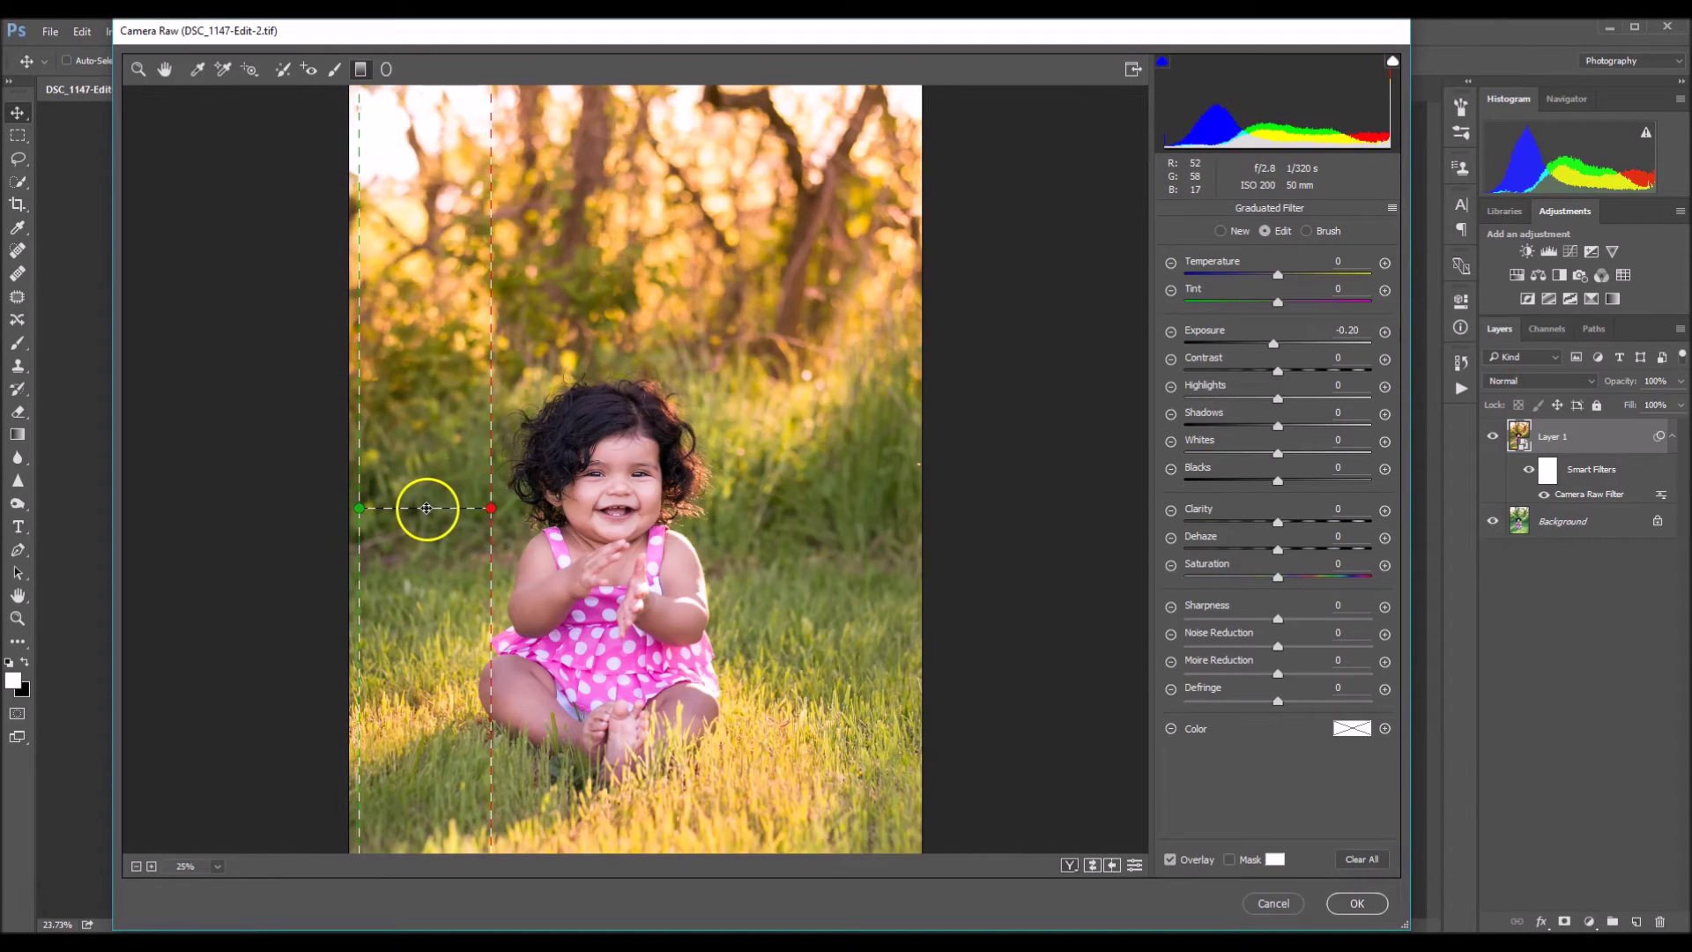
{"action": "left_click_drag", "start_coordinate": [424, 508], "coordinate": [420, 509]}
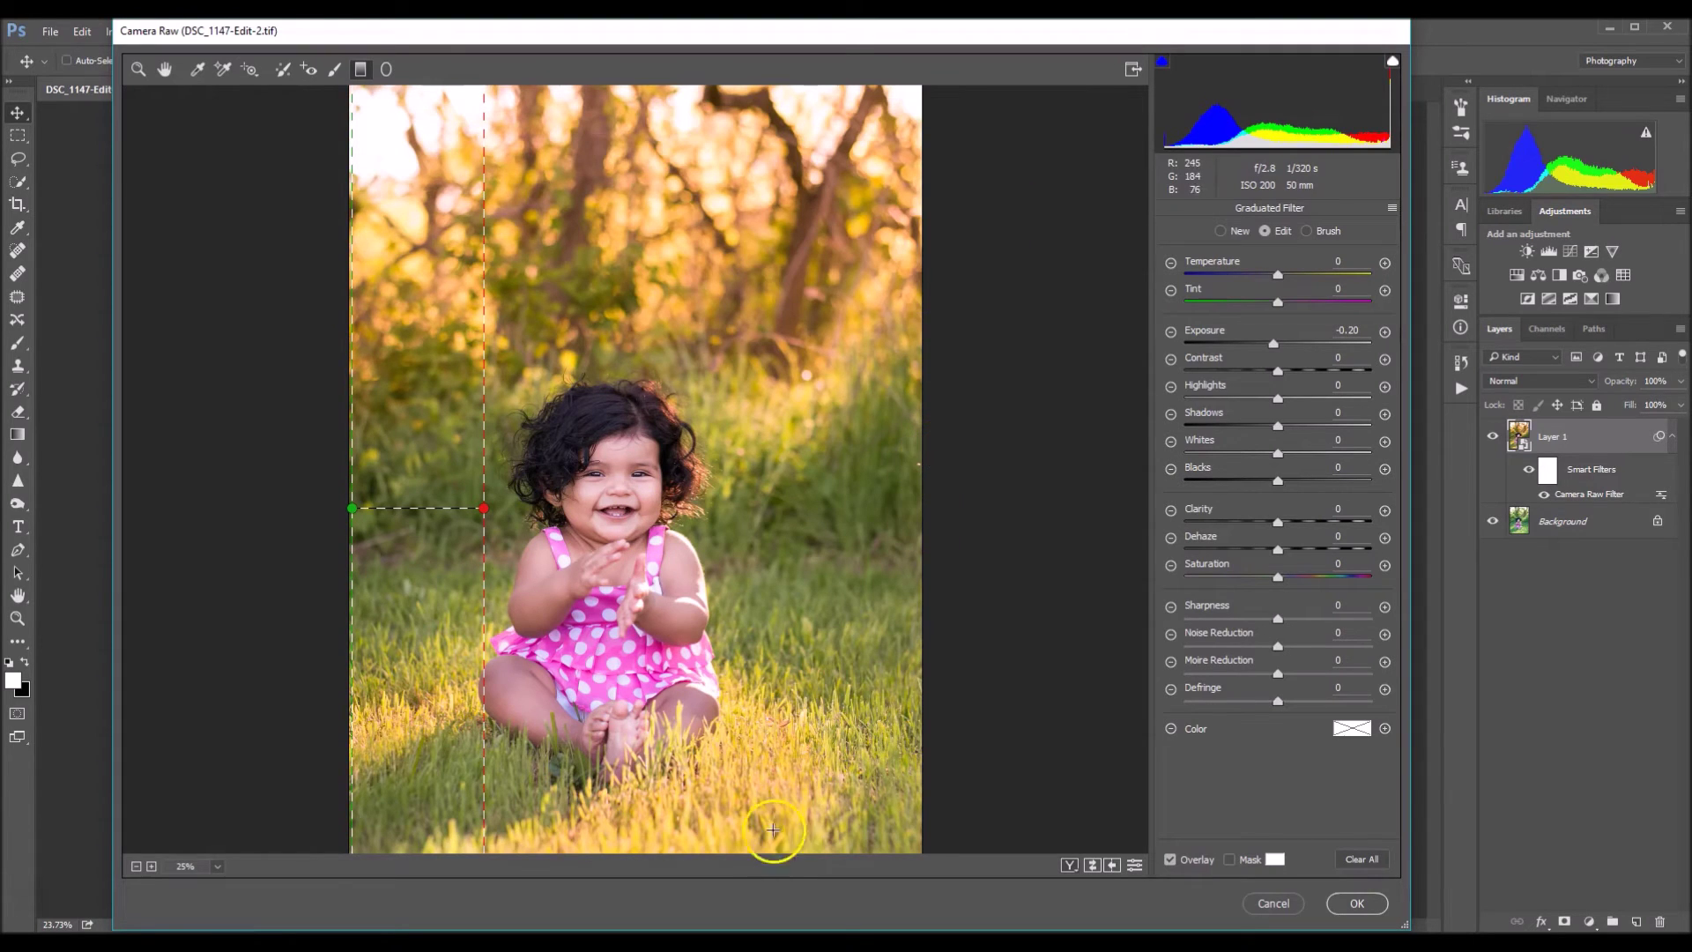
Add a gradient up from the bottom with Exposure -0.70 and Shadows -16
{"action": "key", "text": "ctrl+minus"}
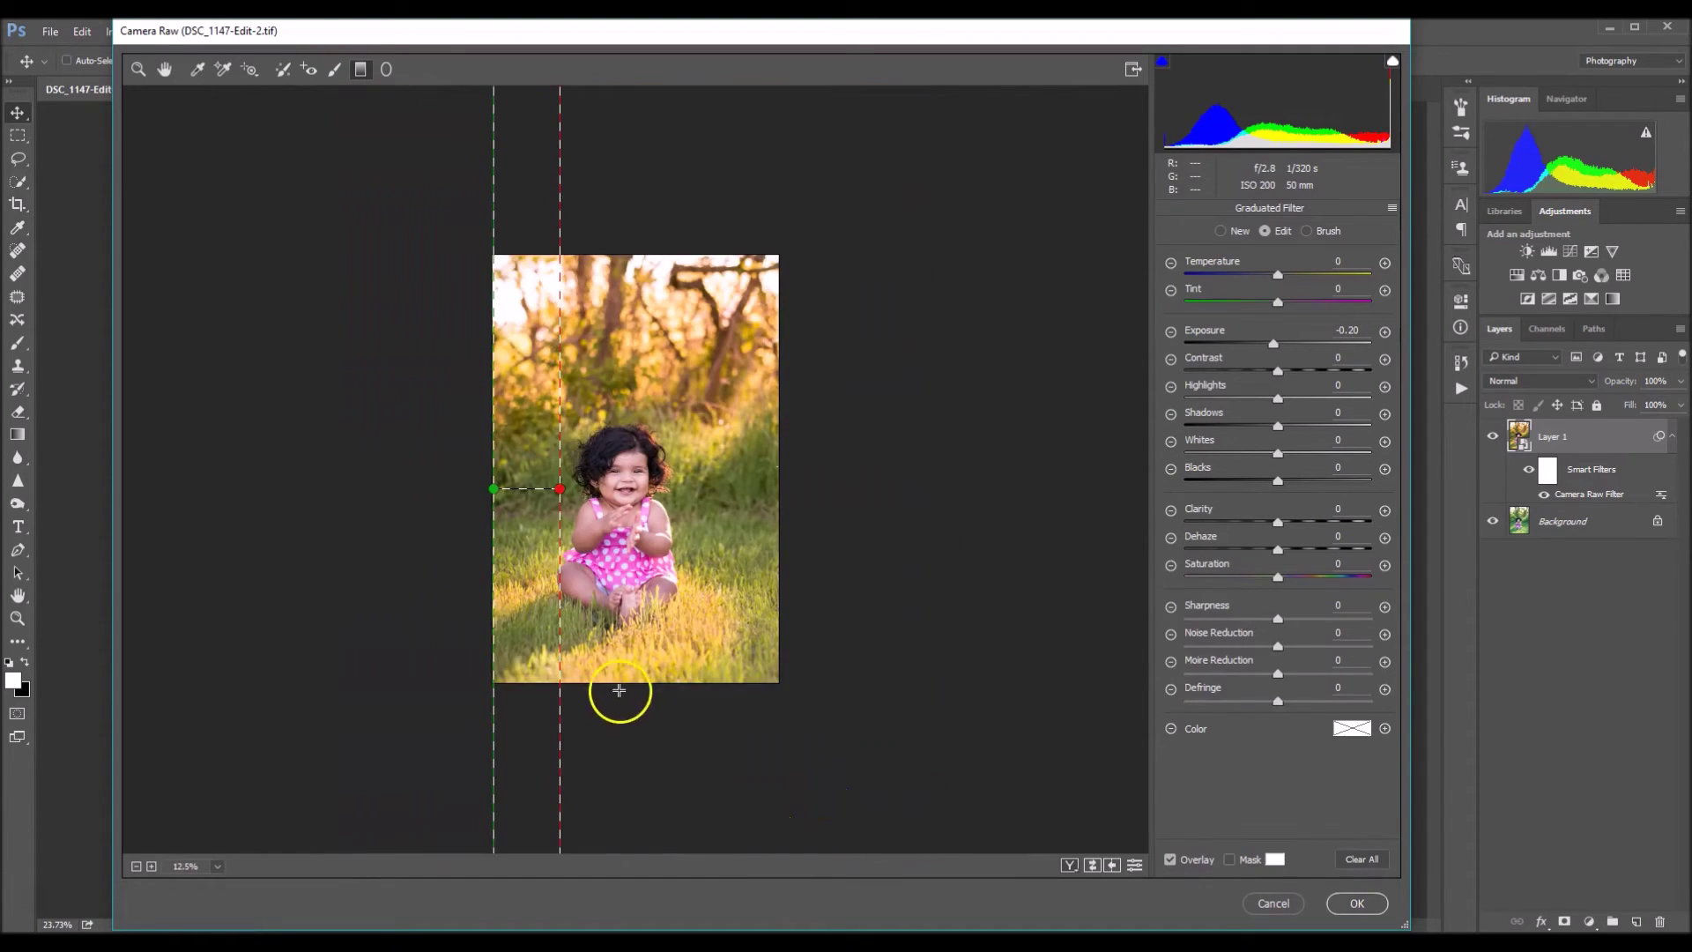
{"action": "left_click_drag", "start_coordinate": [616, 691], "coordinate": [624, 628]}
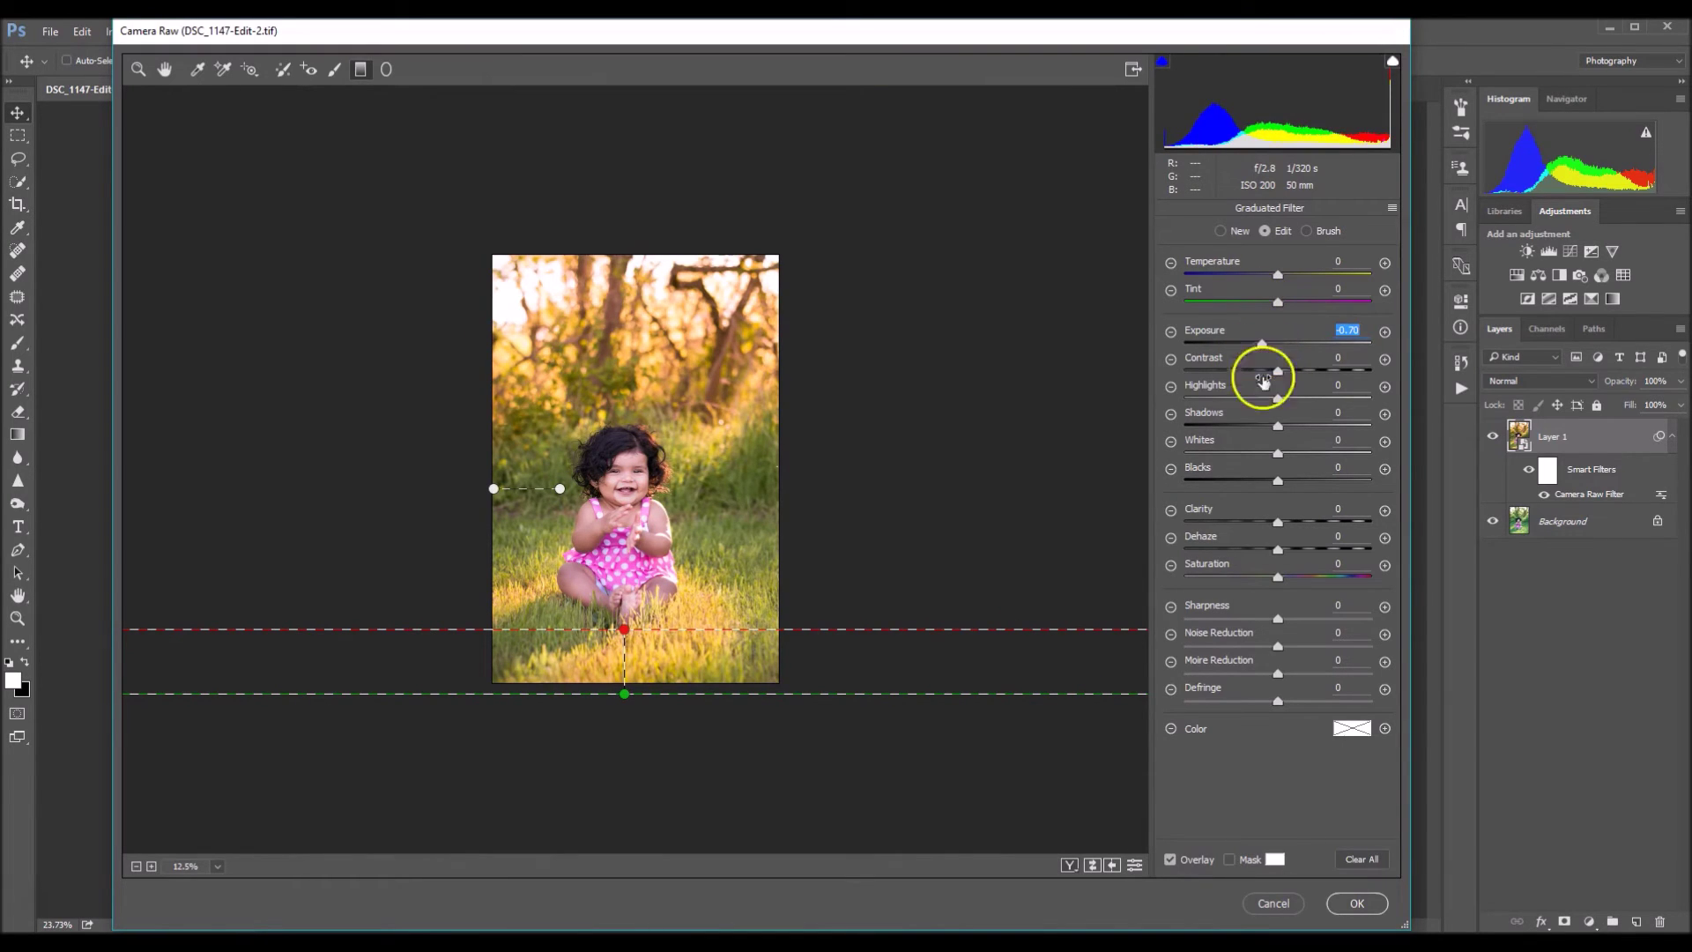
{"action": "mouse_move", "coordinate": [1270, 430]}
{"action": "left_mouse_down"}
{"action": "mouse_move", "coordinate": [1251, 434]}
{"action": "mouse_move", "coordinate": [1267, 443]}
{"action": "left_mouse_up"}
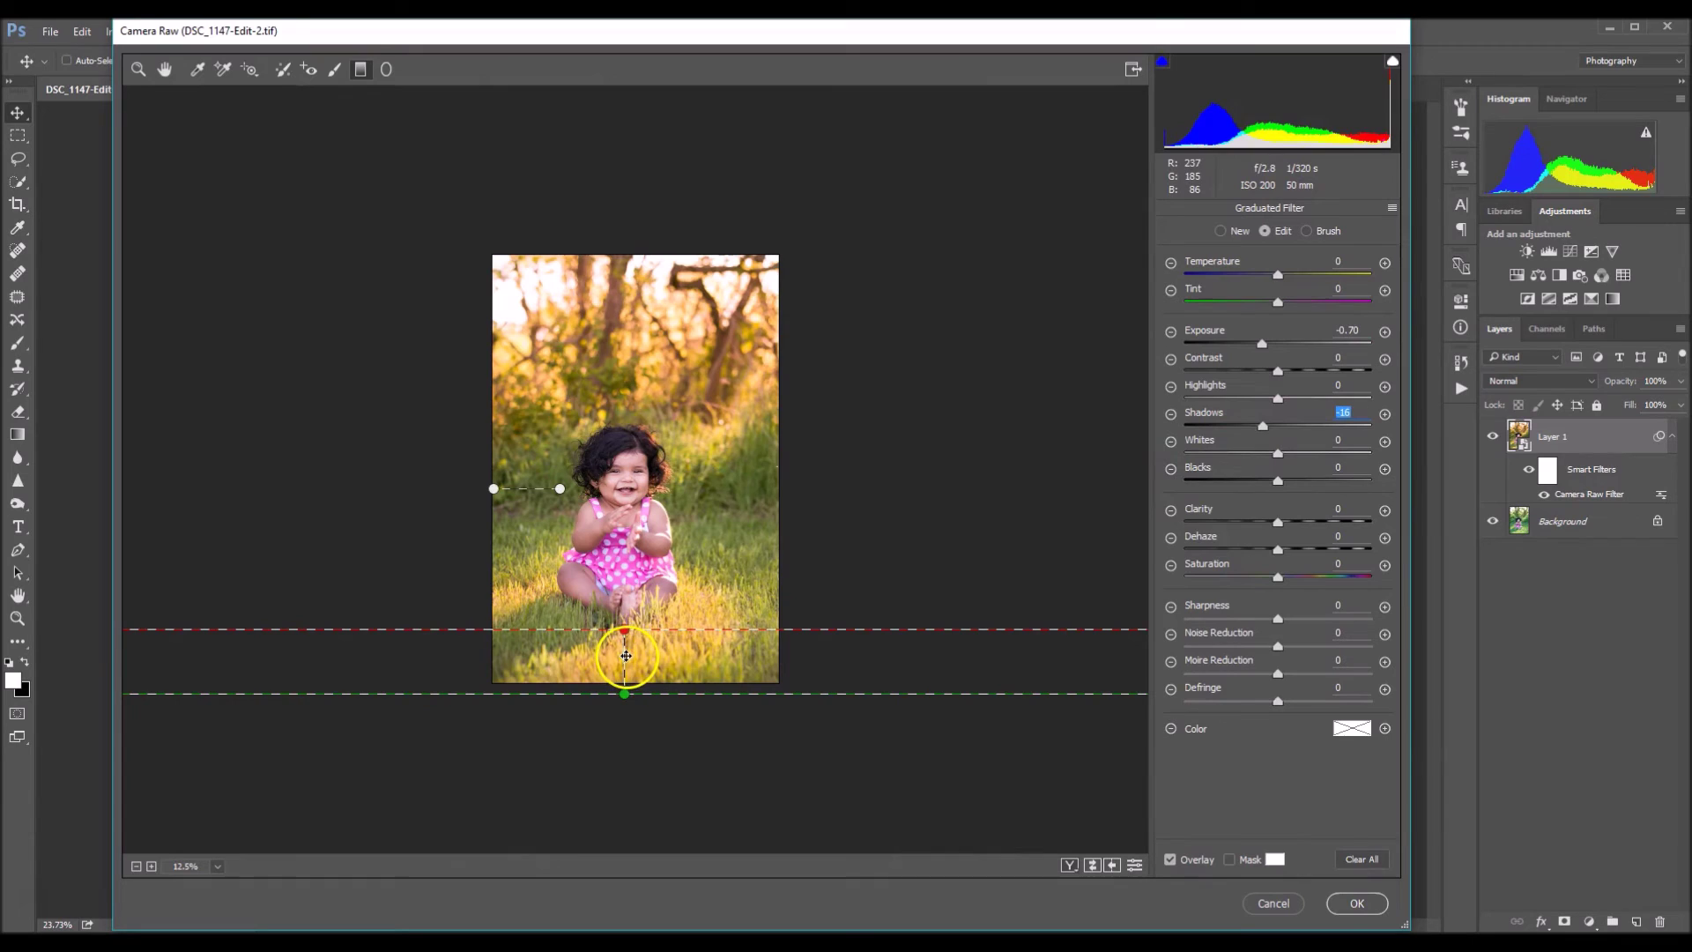
{"action": "left_click_drag", "start_coordinate": [626, 659], "coordinate": [625, 663]}
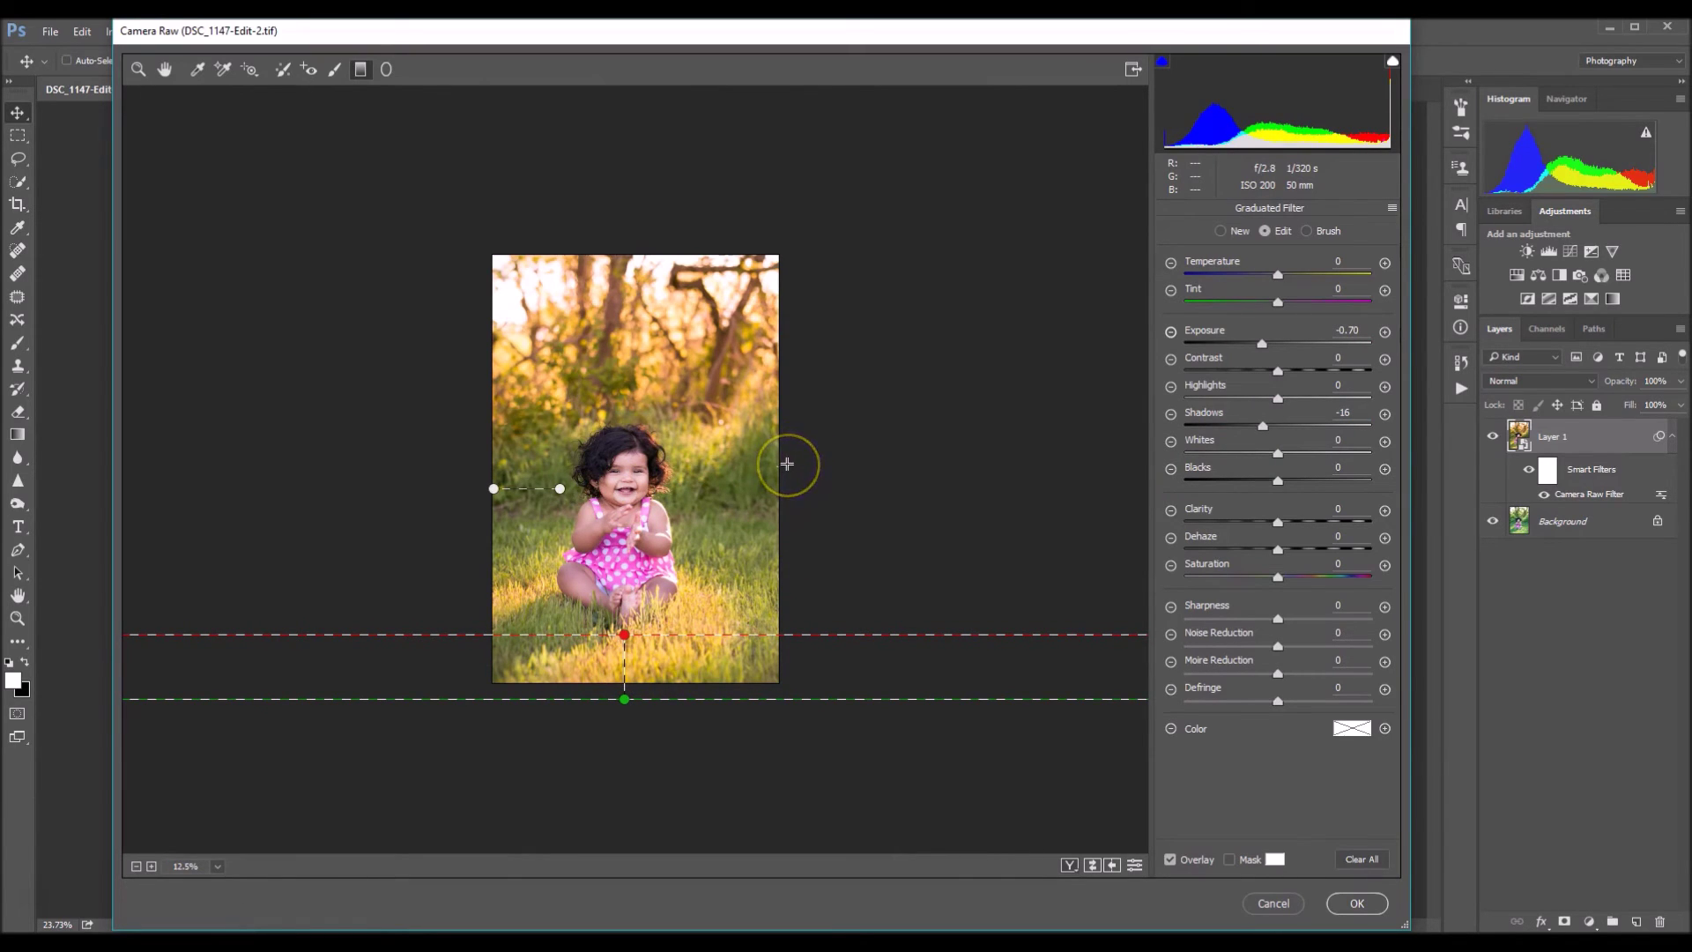
Add -0.15 Exposure gradients from the right edge and down from the top, then fit the photo in view
{"action": "left_click_drag", "start_coordinate": [787, 464], "coordinate": [686, 466]}
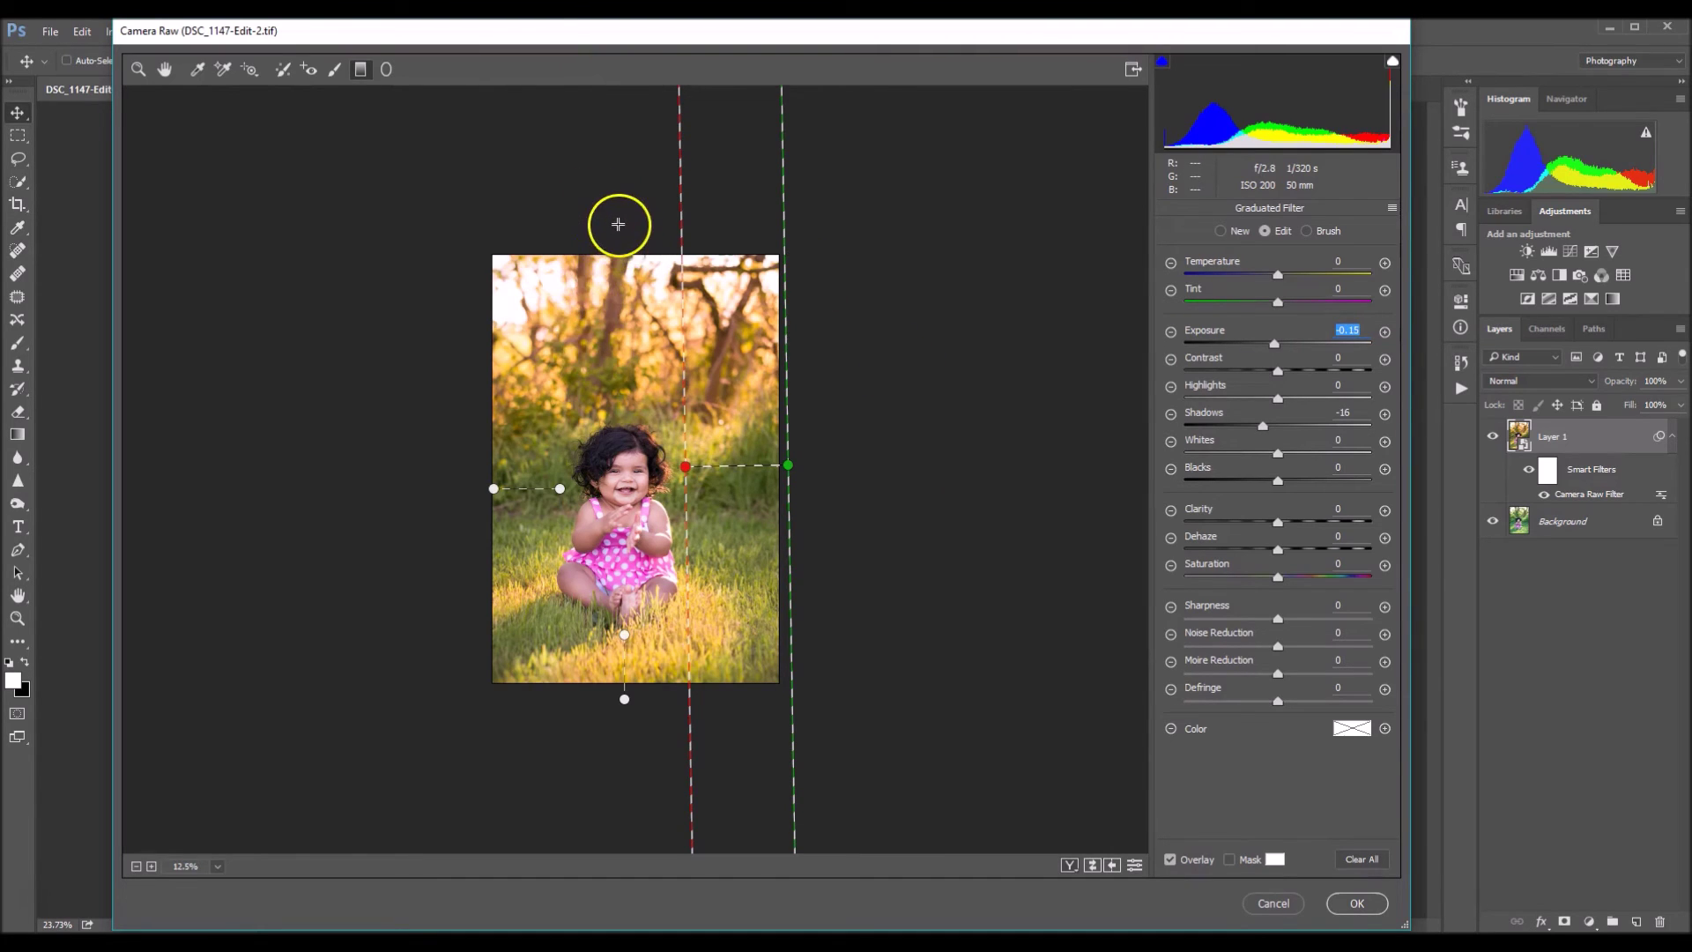
{"action": "left_click_drag", "start_coordinate": [625, 219], "coordinate": [625, 307]}
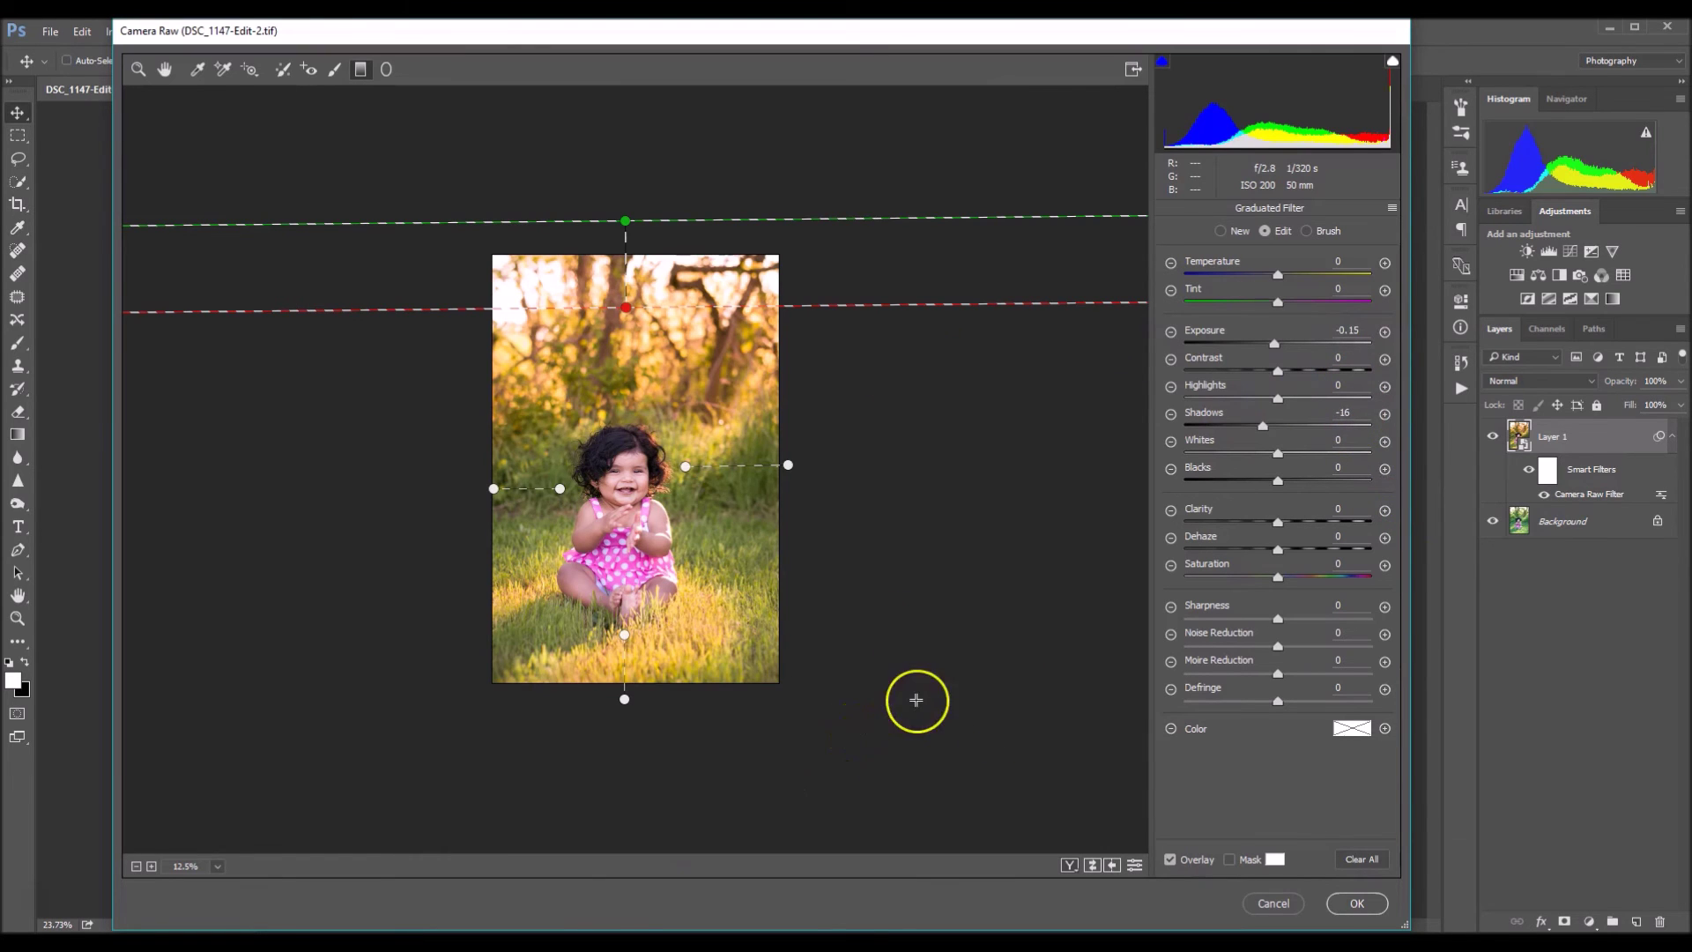
{"action": "key", "text": "ctrl+0"}
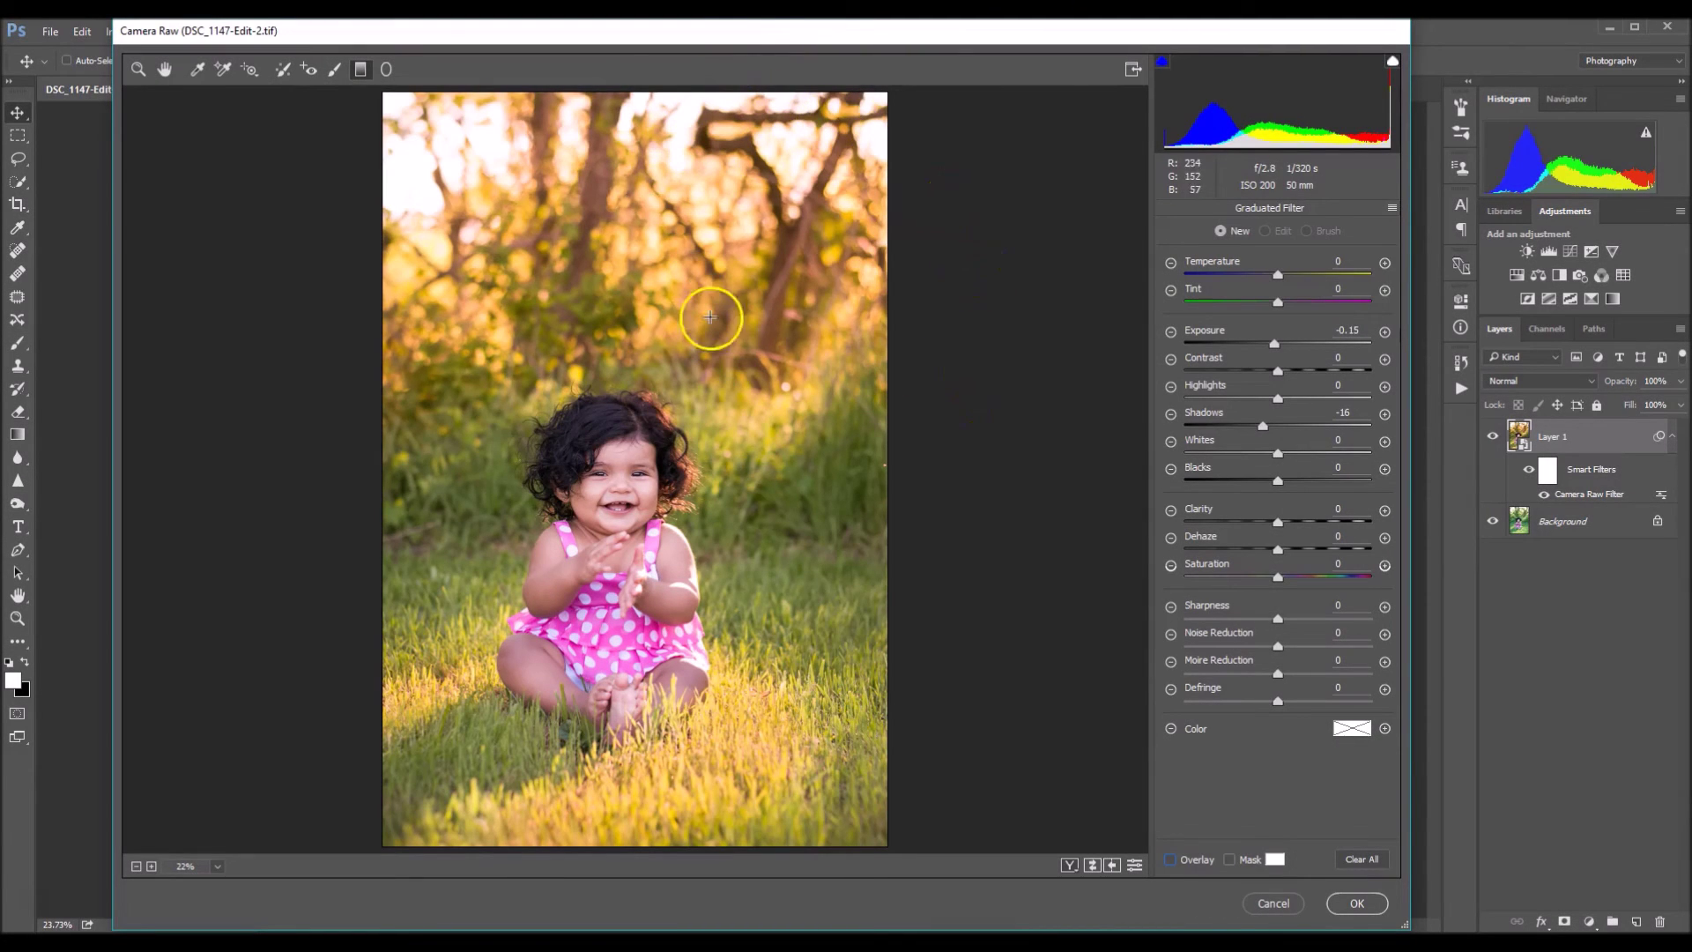
Draw a Radial Filter ellipse over the top-right trees and reset its settings to zero
{"action": "left_click", "coordinate": [387, 70]}
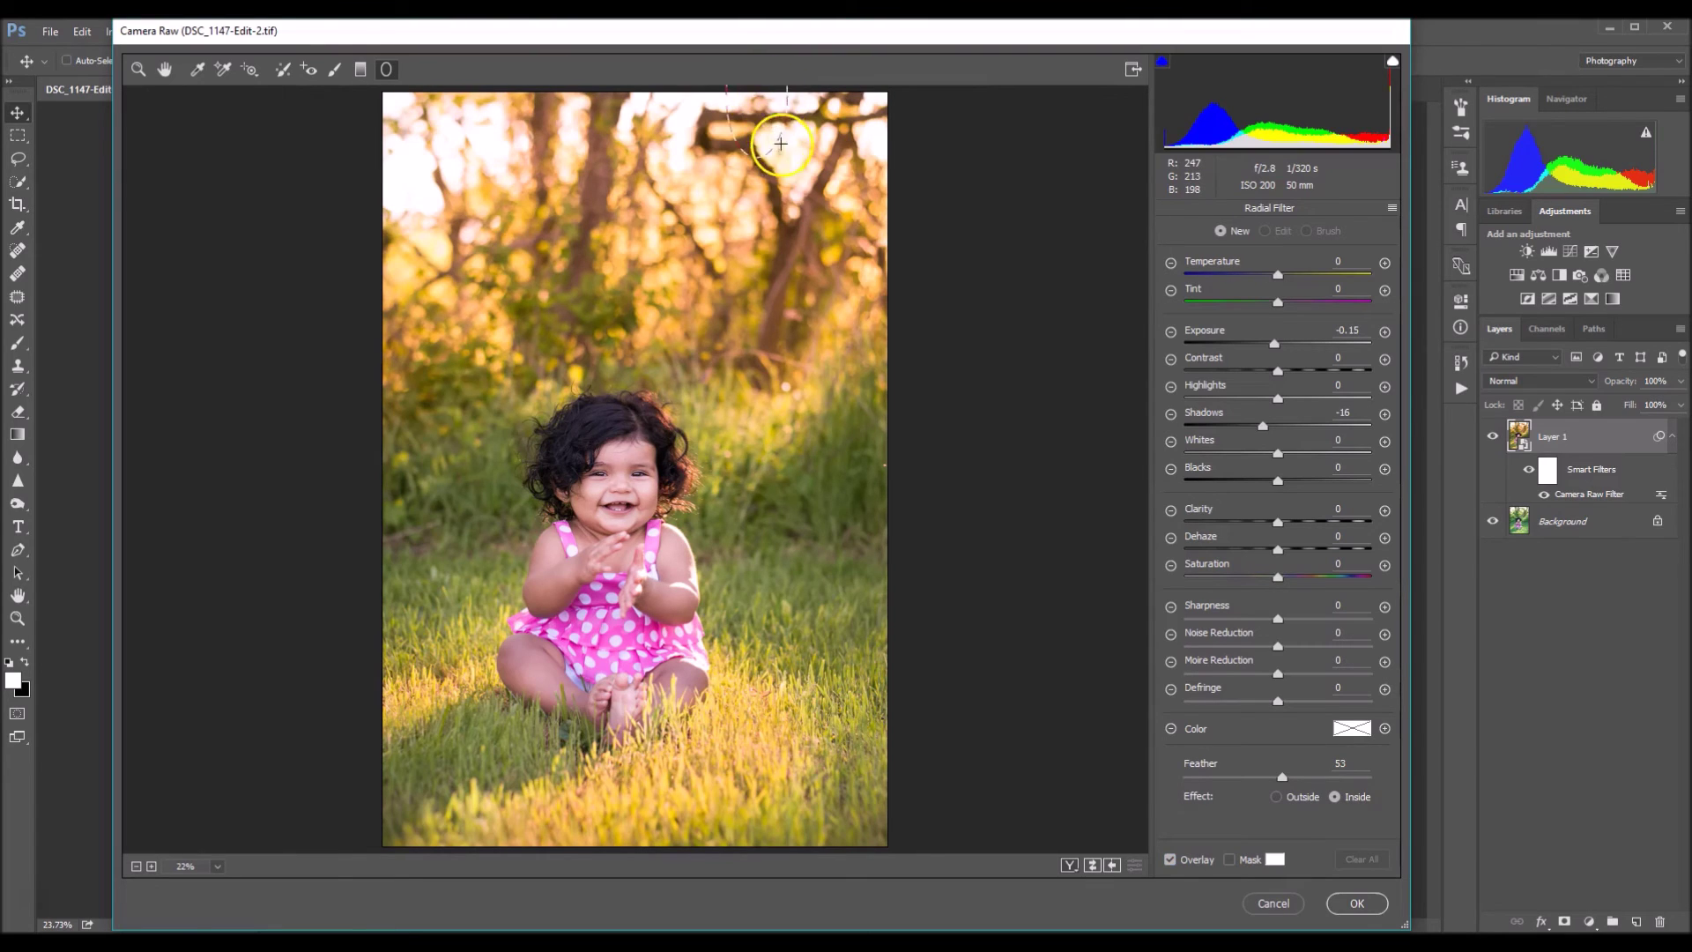
{"action": "left_click_drag", "start_coordinate": [781, 143], "coordinate": [849, 247]}
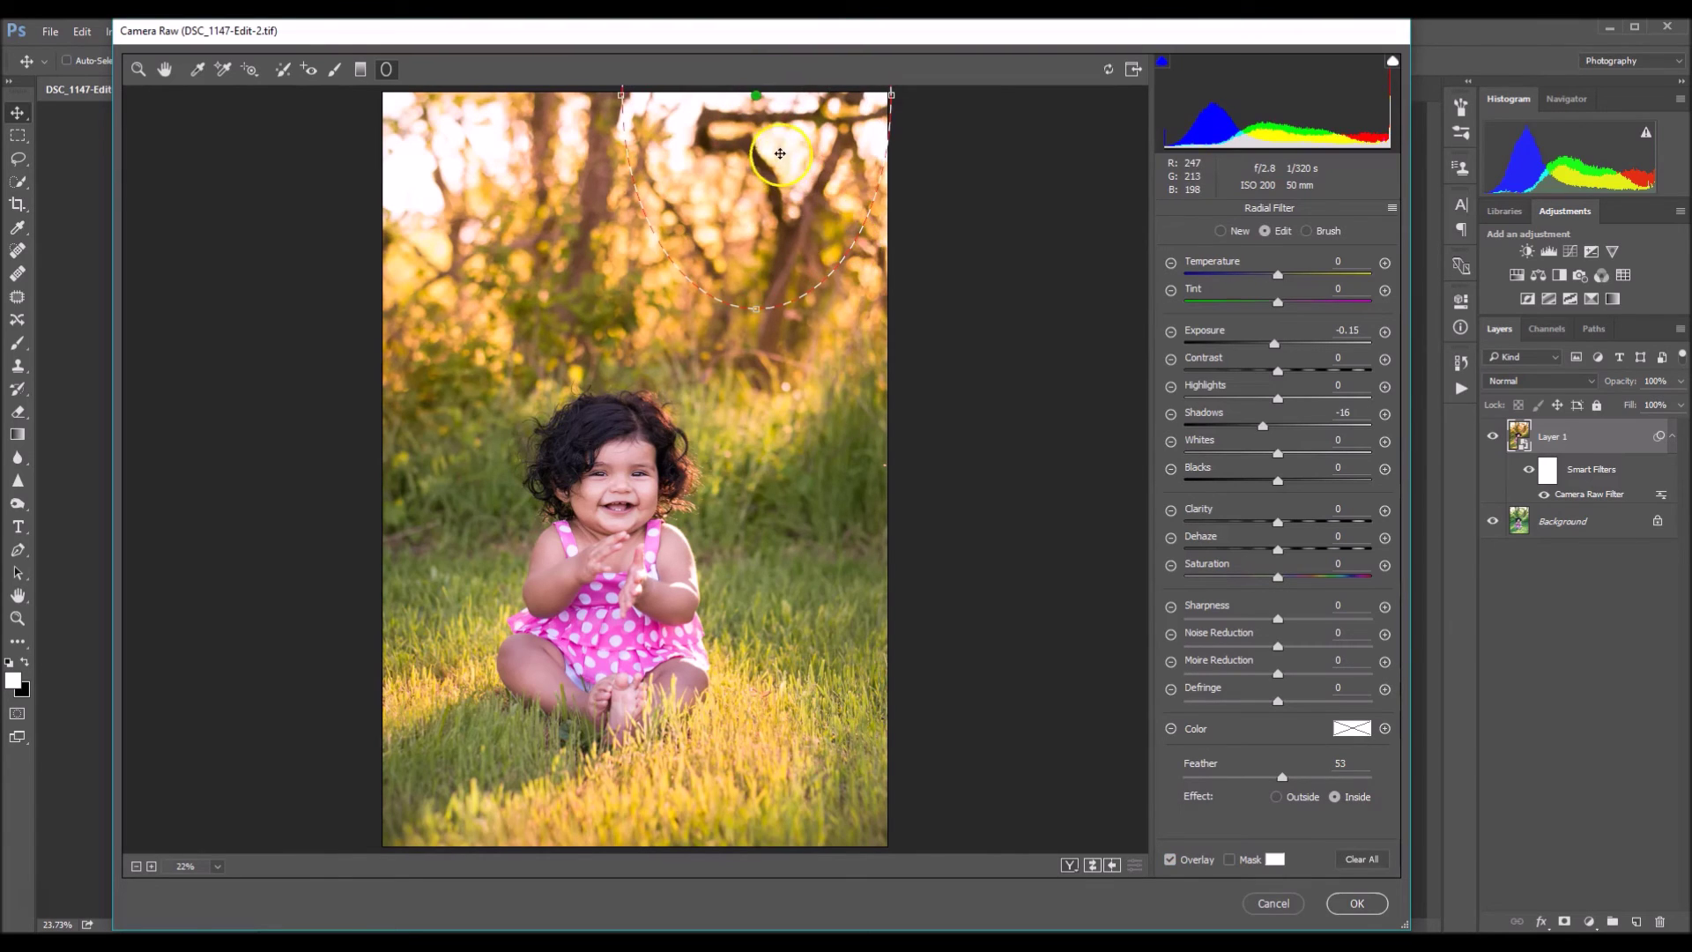
{"action": "left_click_drag", "start_coordinate": [758, 91], "coordinate": [813, 197]}
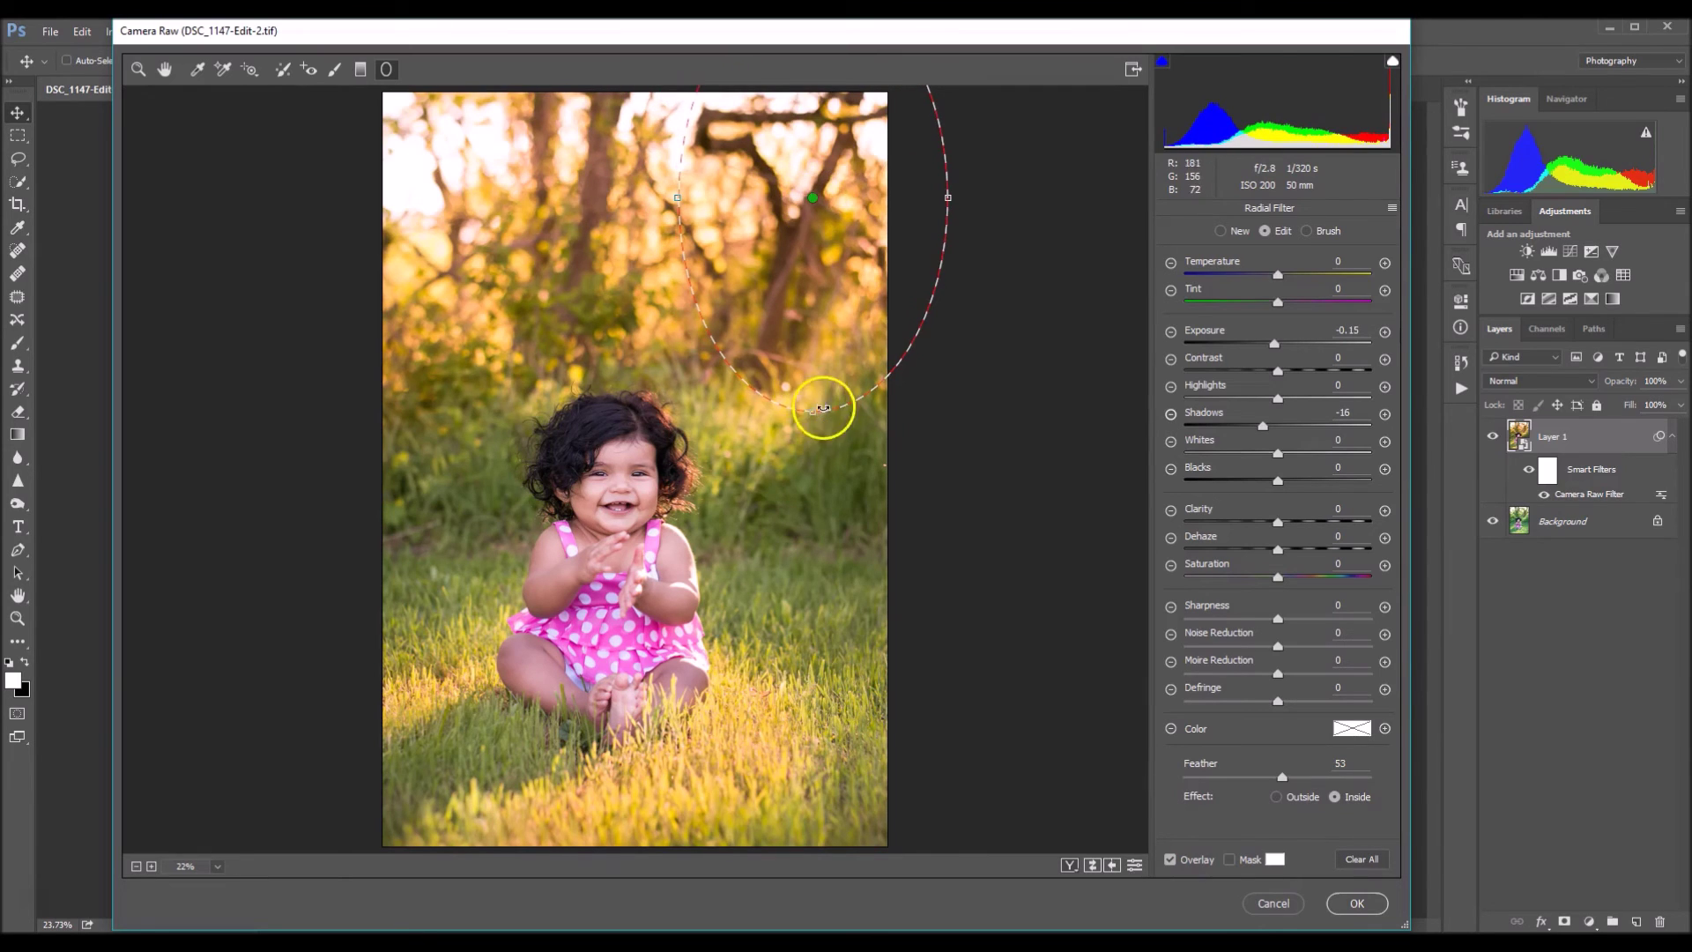
{"action": "left_click_drag", "start_coordinate": [805, 423], "coordinate": [702, 378]}
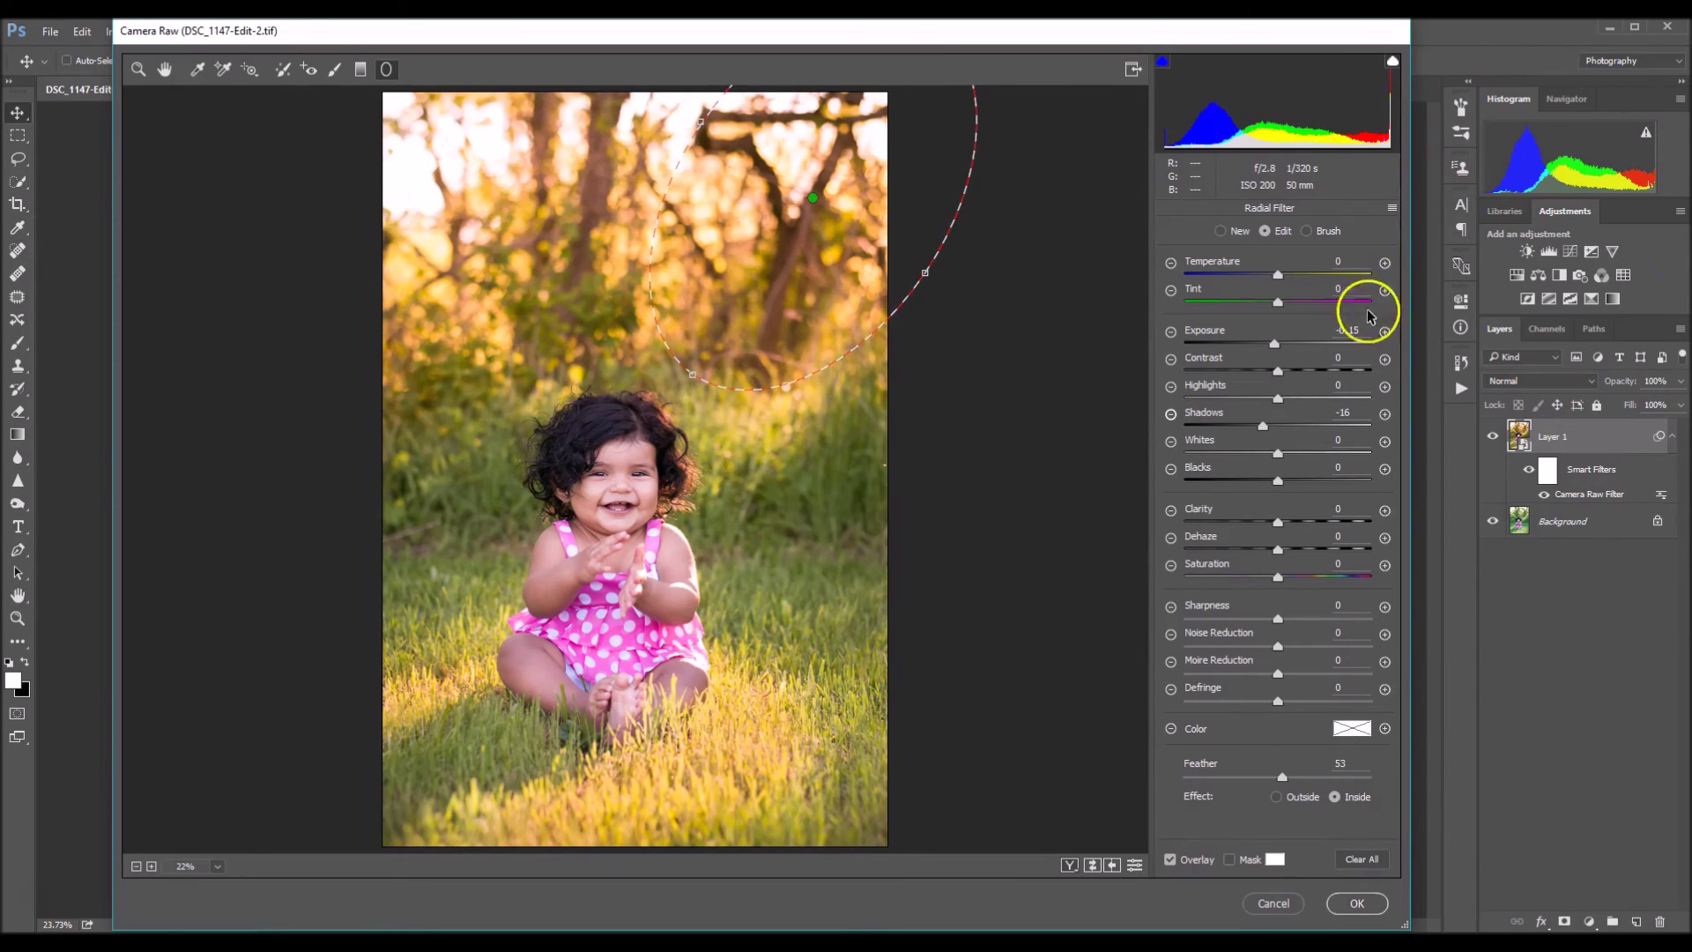
{"action": "left_click", "coordinate": [1394, 212]}
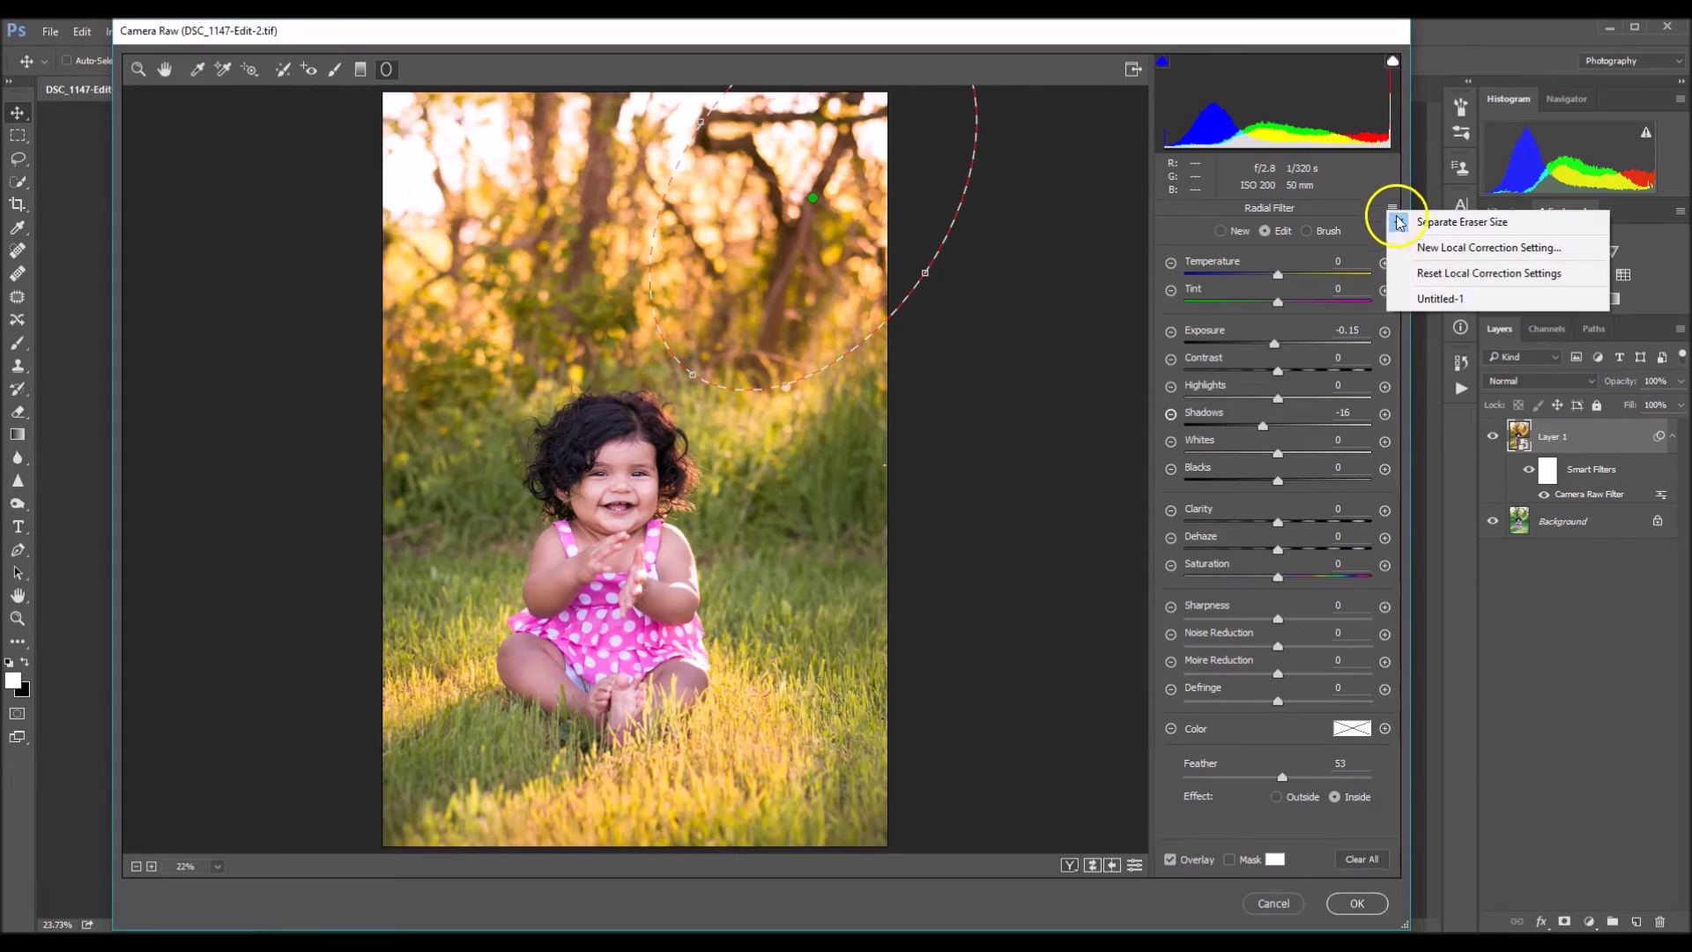
{"action": "left_click", "coordinate": [1454, 275]}
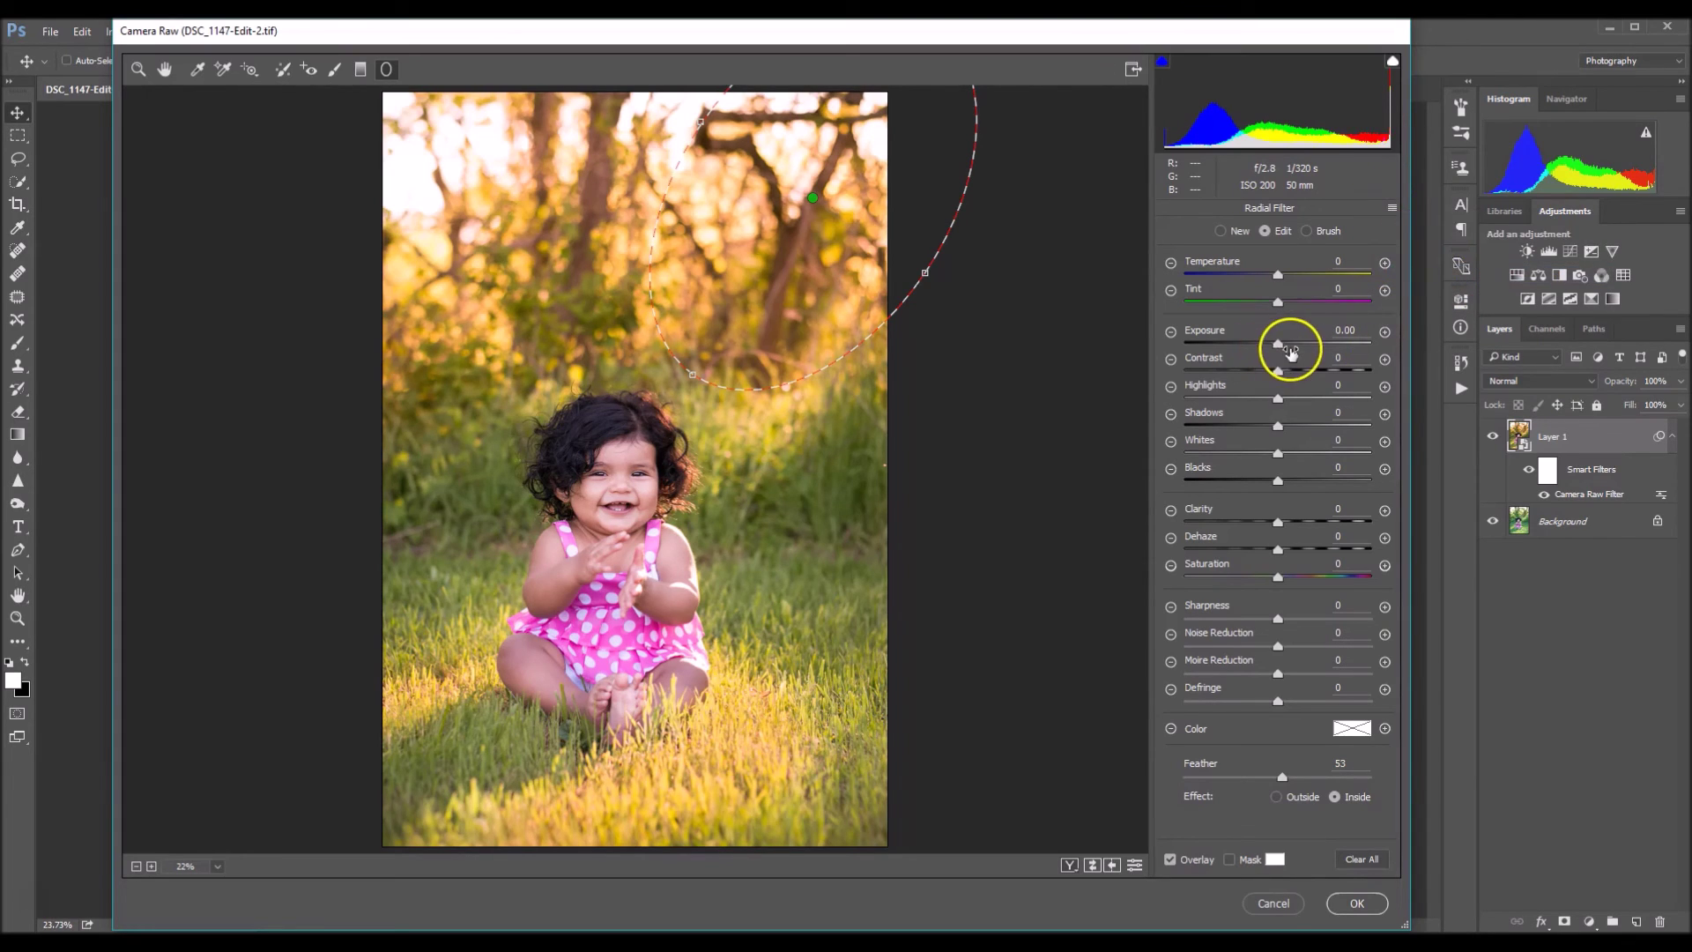
Set the ellipse to Exposure +1.25, Highlights +24, Dehaze -13 and Feather 100, reshaping it slightly
{"action": "left_click_drag", "start_coordinate": [1281, 349], "coordinate": [1296, 351]}
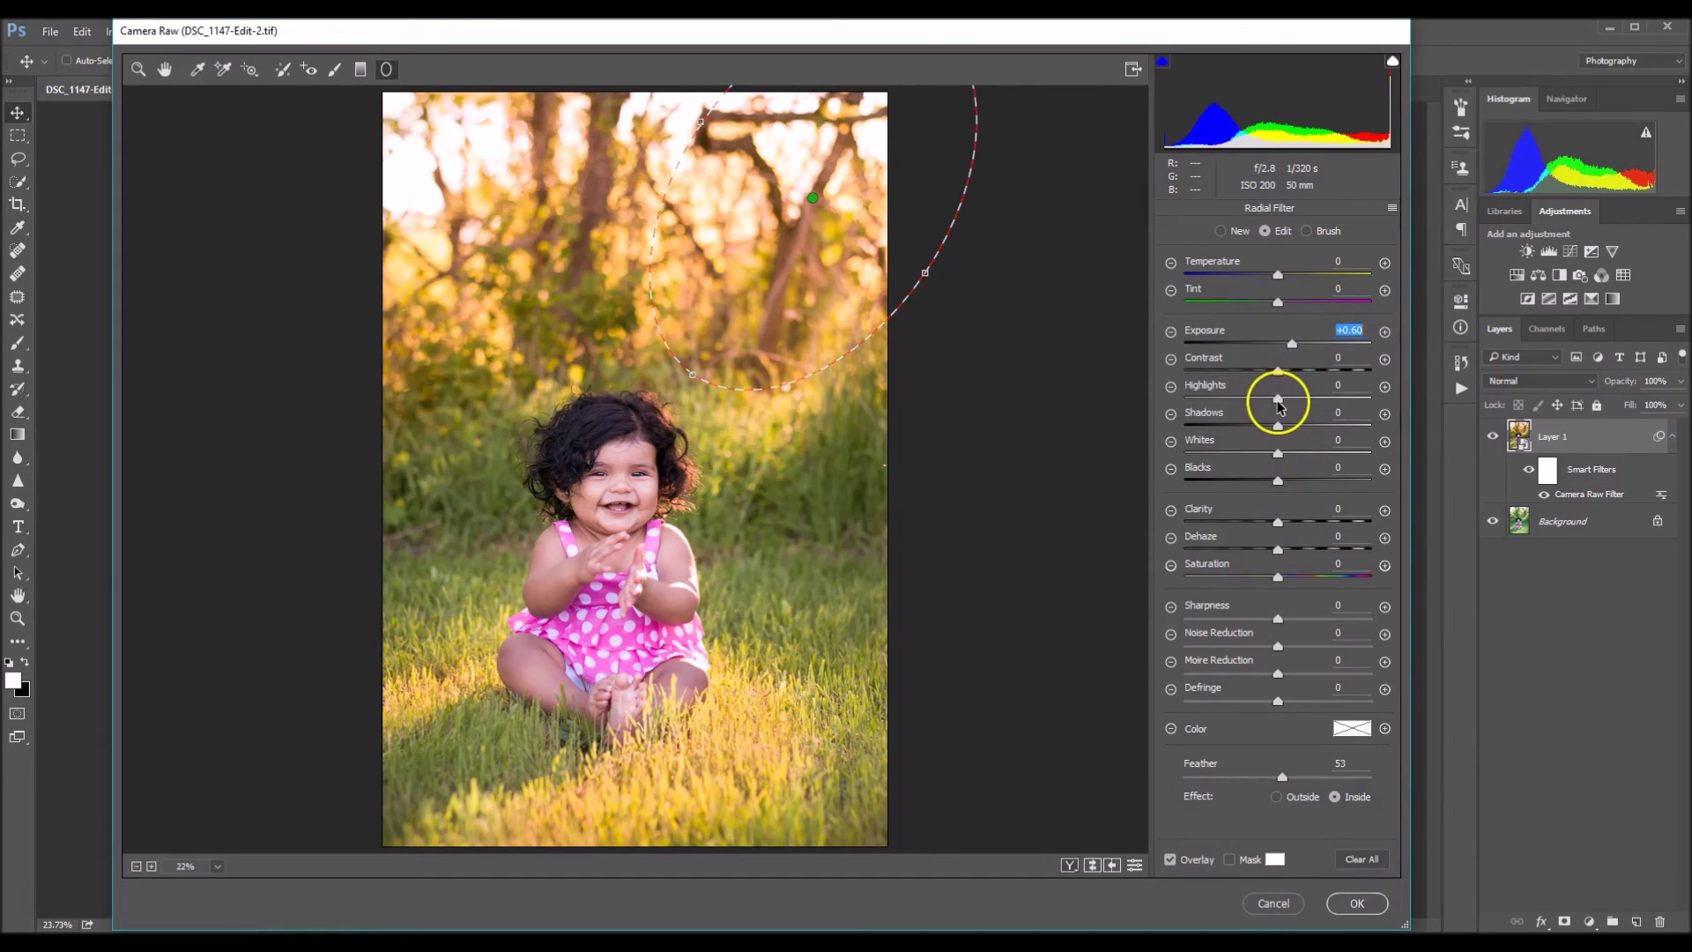
{"action": "left_click_drag", "start_coordinate": [1278, 401], "coordinate": [1302, 401]}
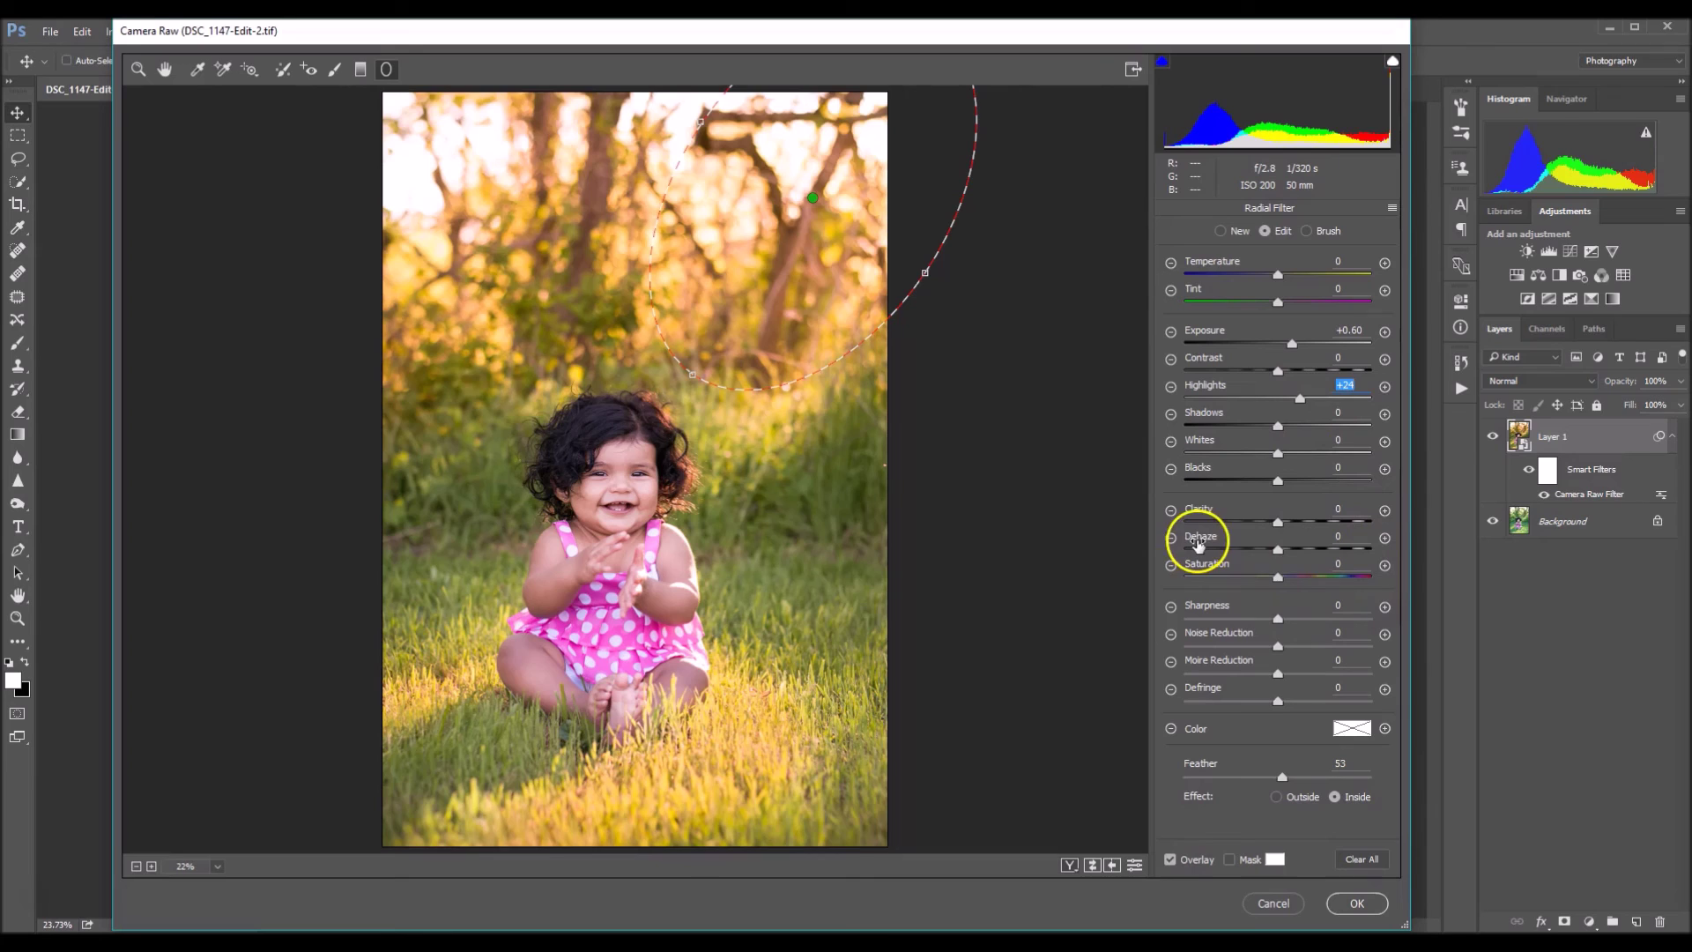
{"action": "left_click_drag", "start_coordinate": [1278, 551], "coordinate": [1261, 557]}
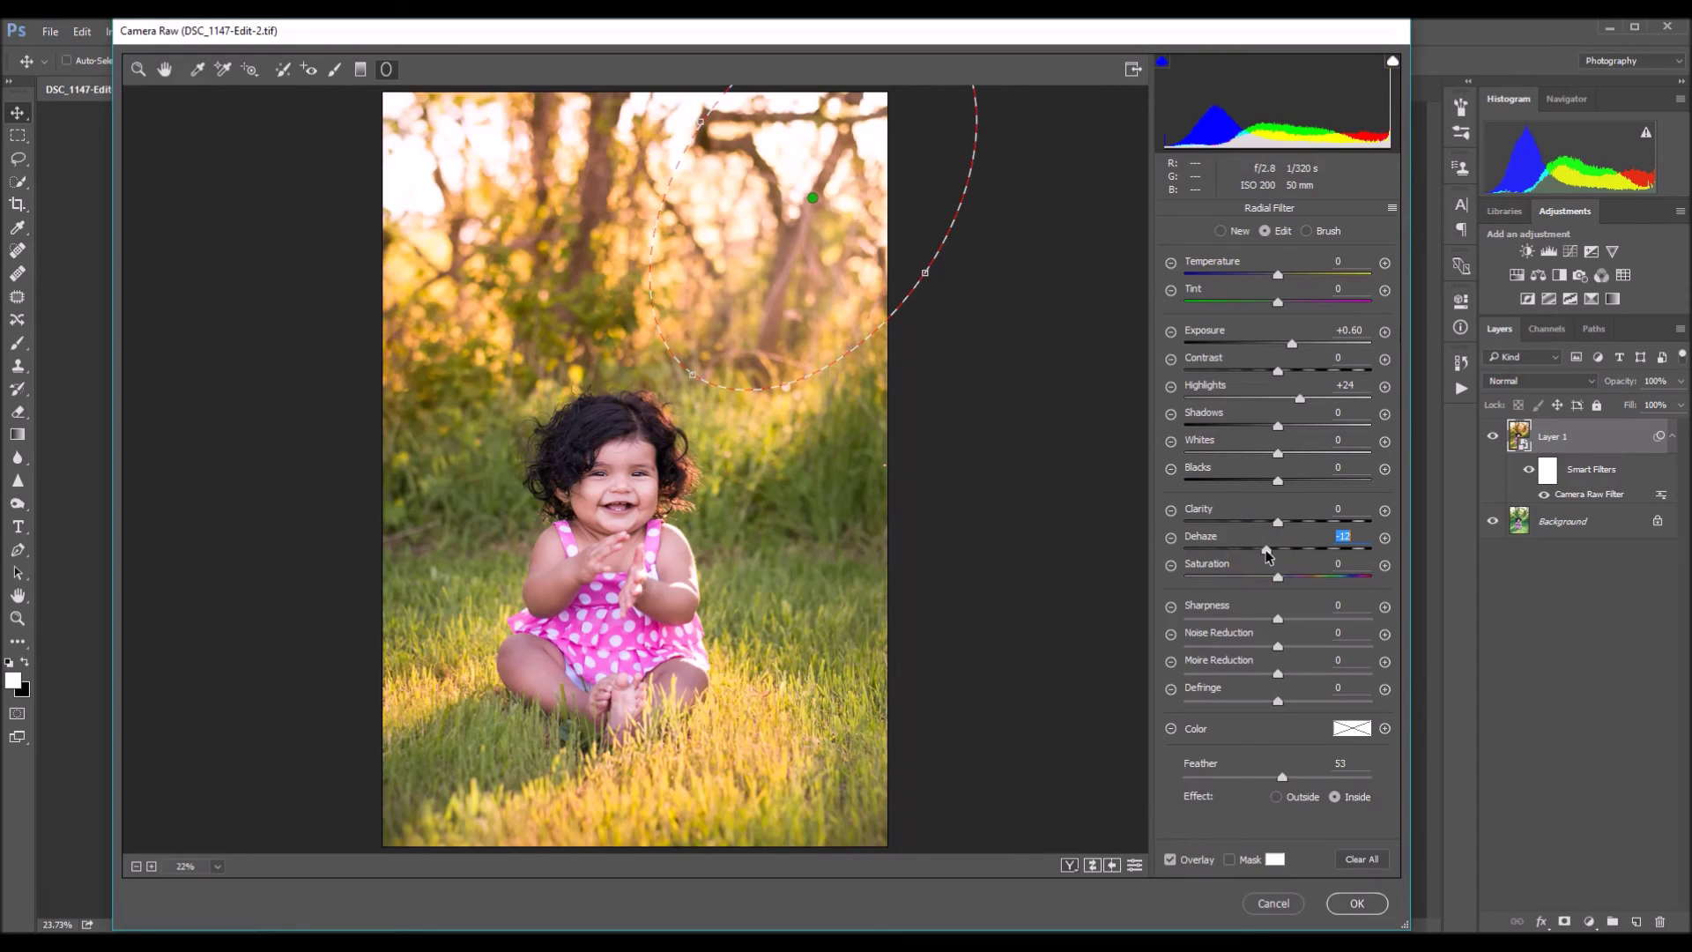
{"action": "left_click_drag", "start_coordinate": [1265, 555], "coordinate": [1260, 557]}
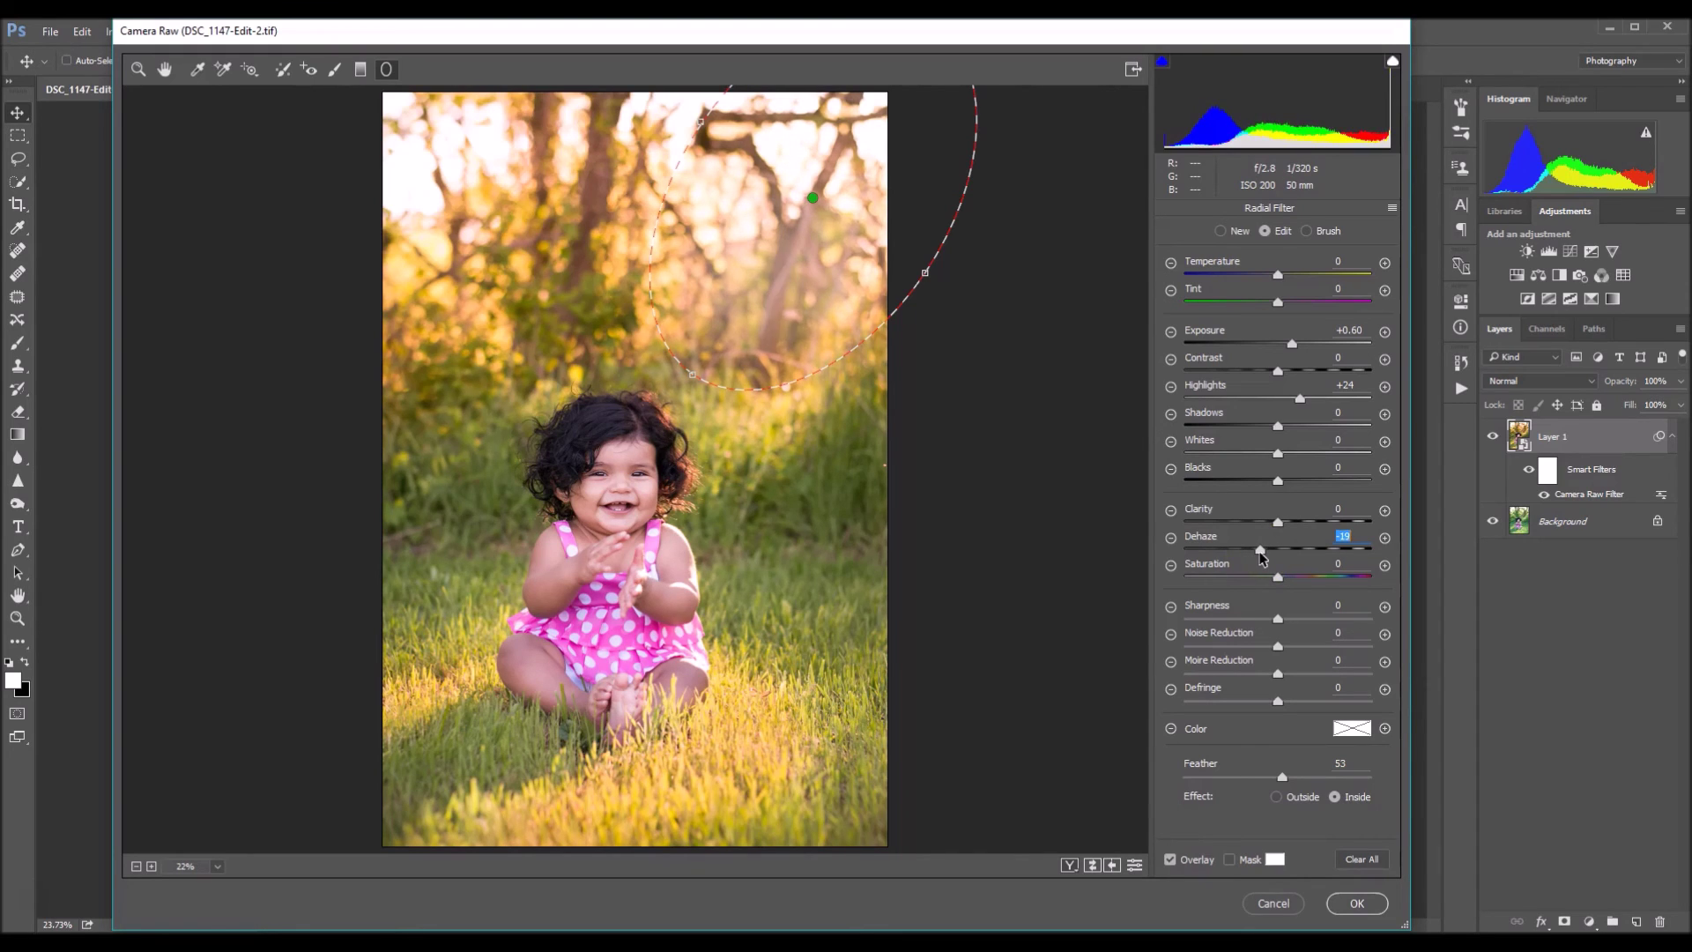
{"action": "left_click", "coordinate": [1261, 557]}
{"action": "left_click_drag", "start_coordinate": [925, 277], "coordinate": [899, 253]}
{"action": "left_click", "coordinate": [699, 376]}
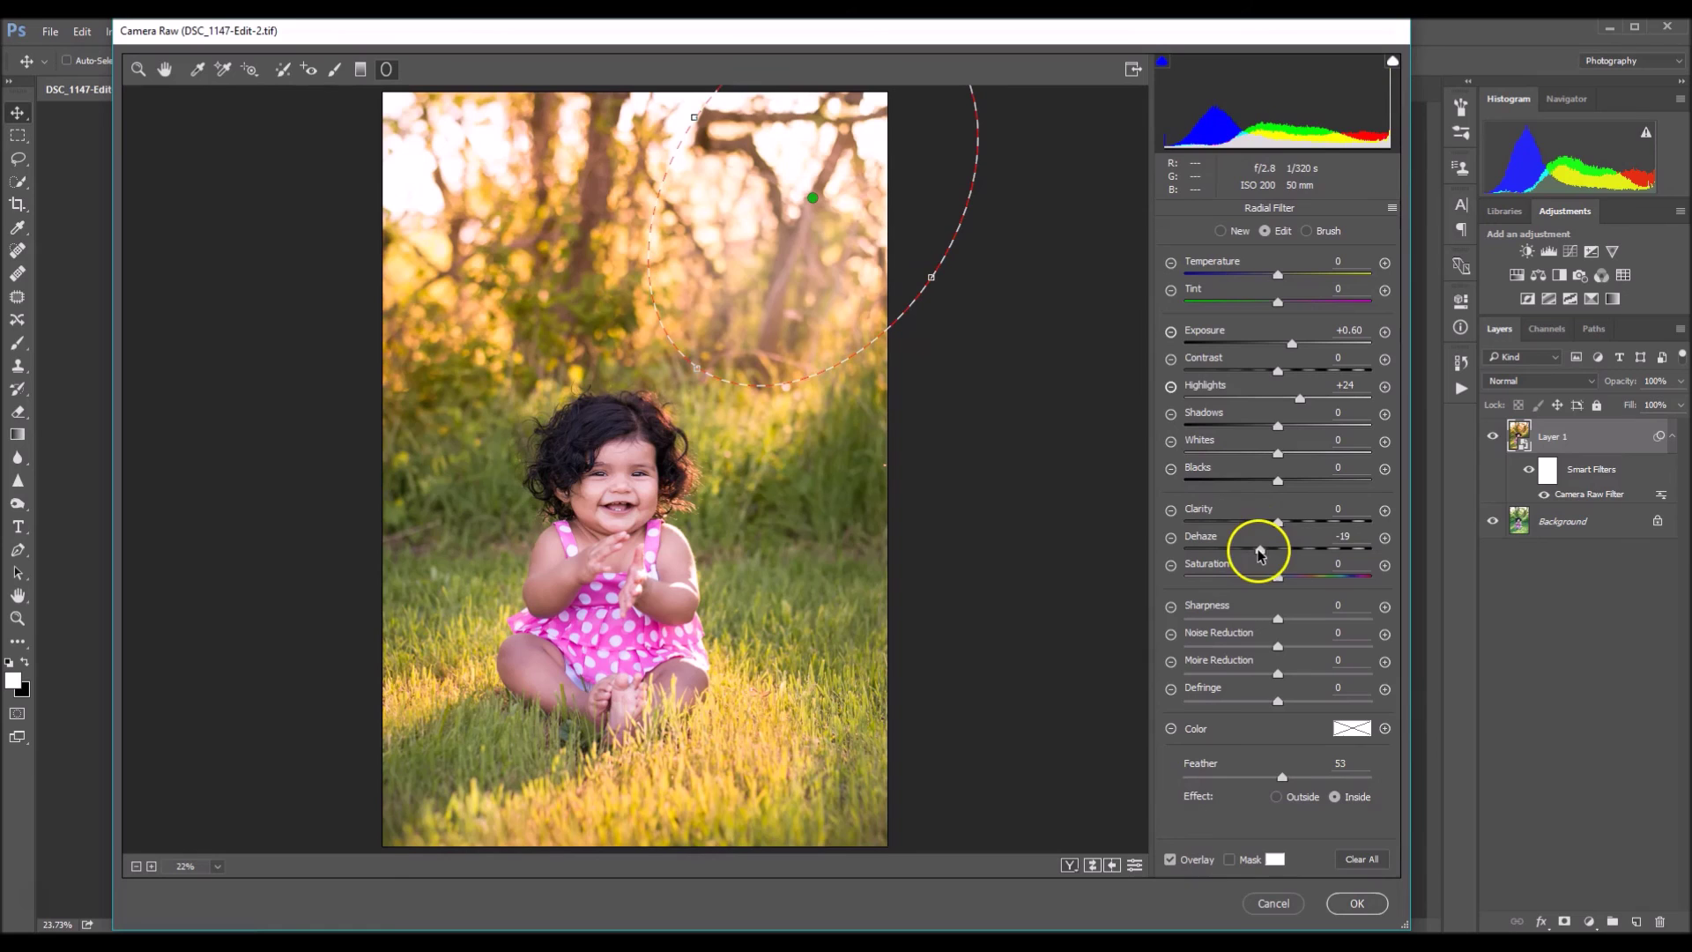
{"action": "left_click_drag", "start_coordinate": [1260, 548], "coordinate": [1270, 548]}
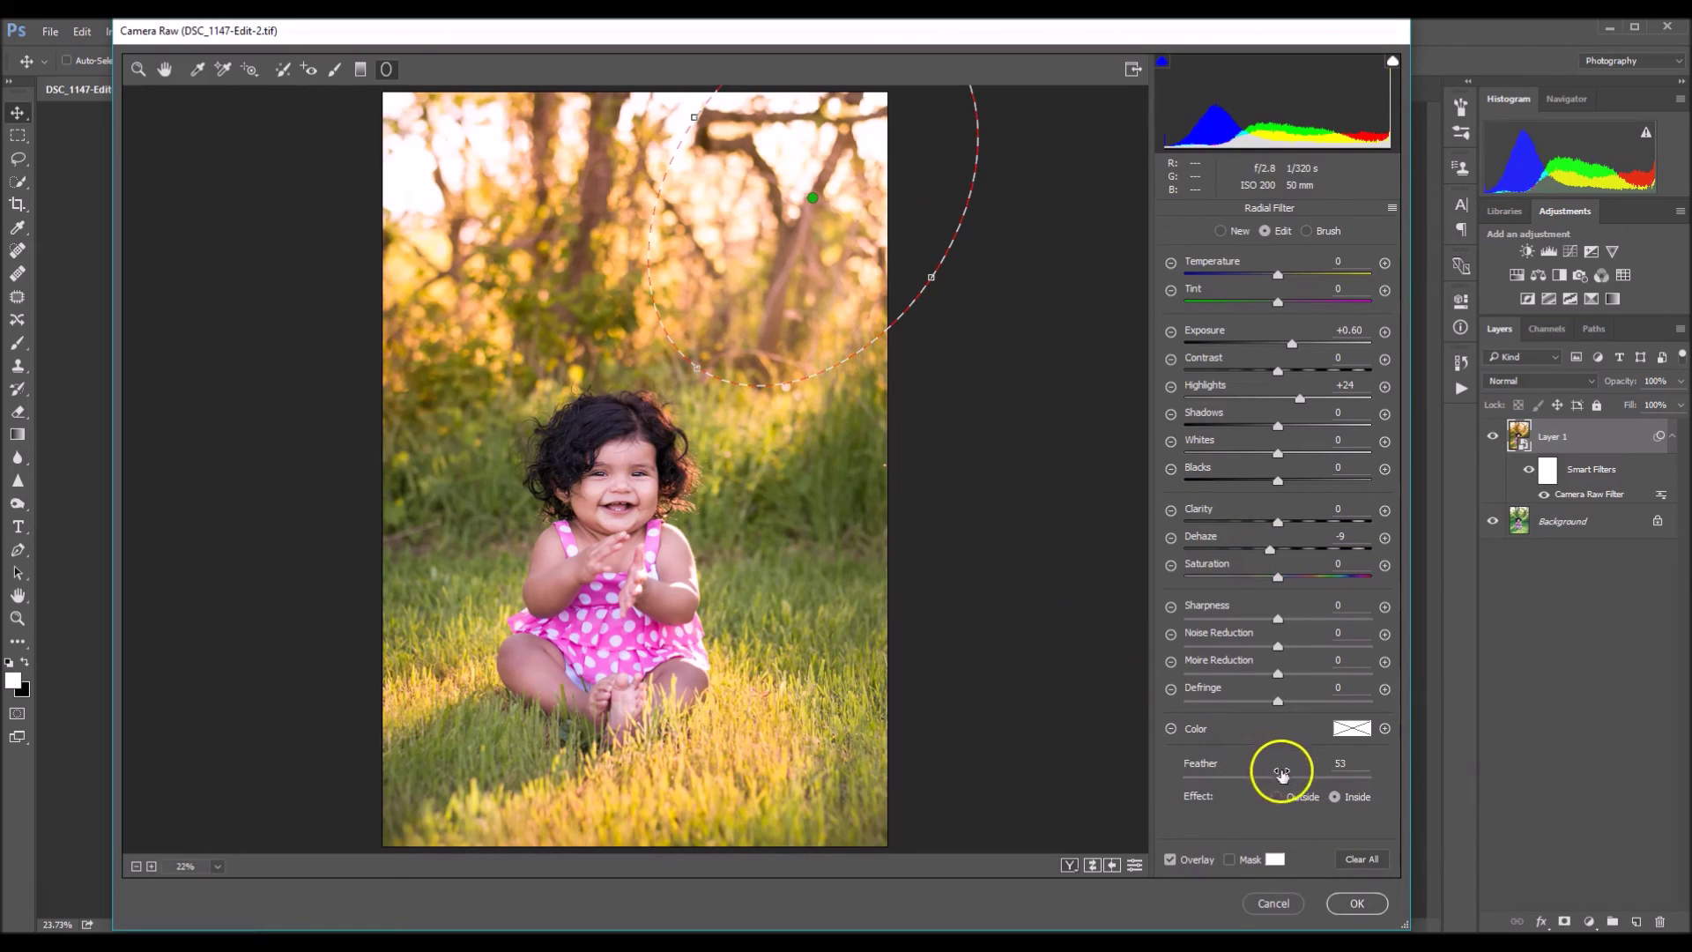
{"action": "left_click_drag", "start_coordinate": [1282, 777], "coordinate": [1420, 789]}
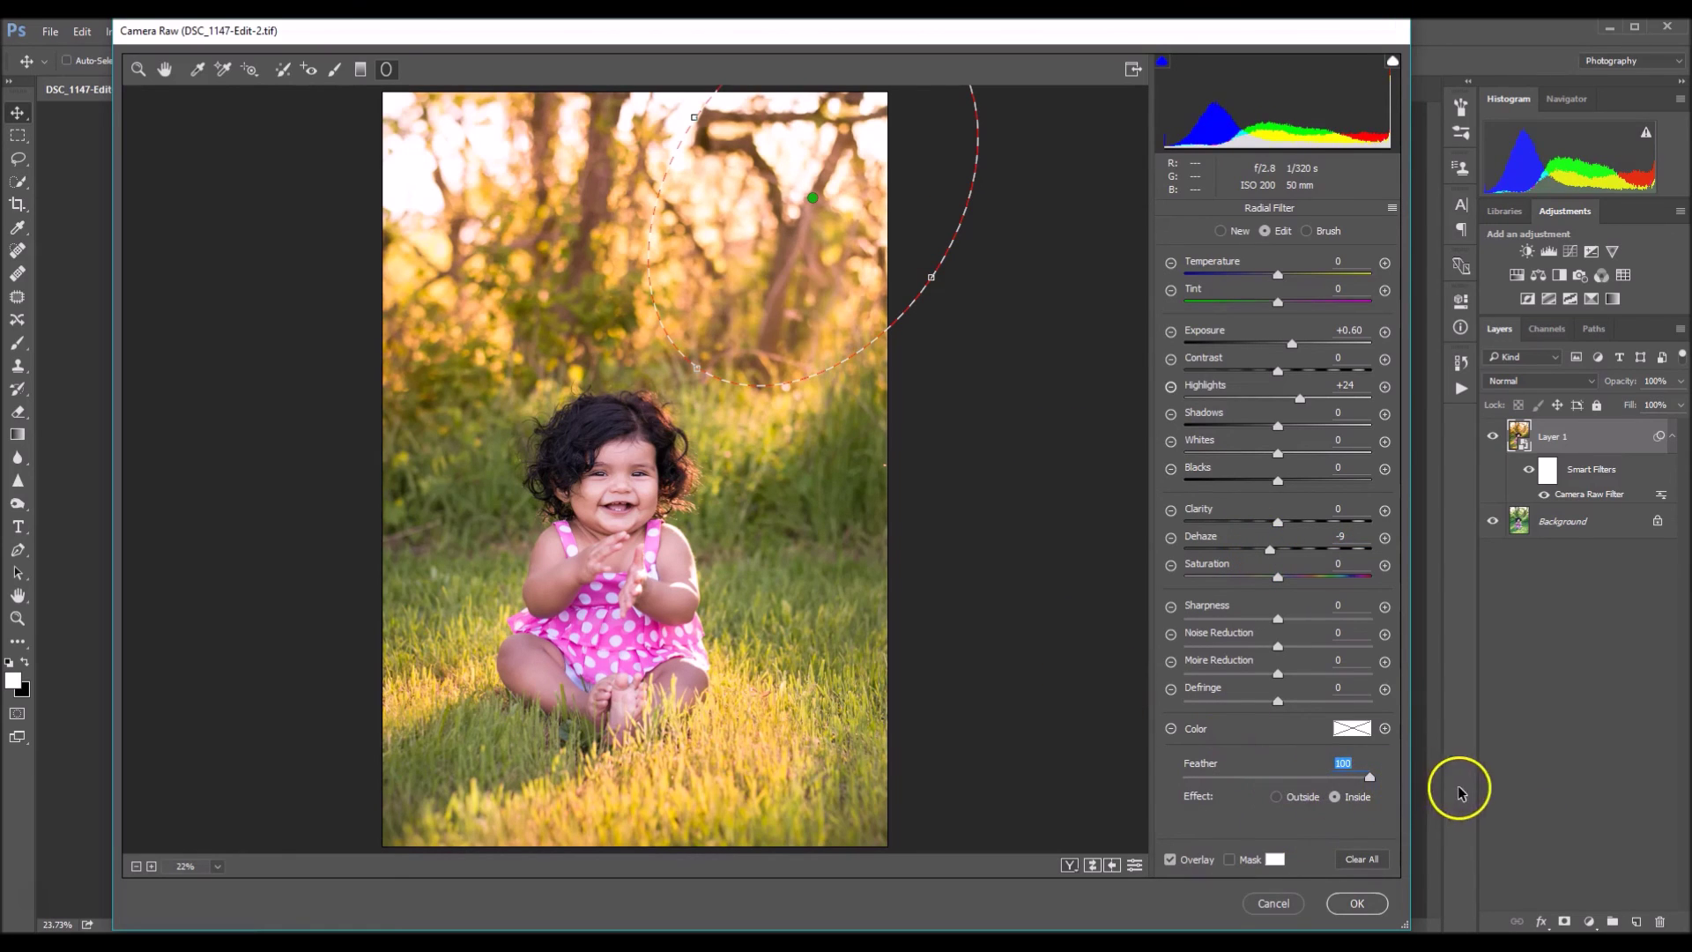
{"action": "left_click_drag", "start_coordinate": [1292, 349], "coordinate": [1308, 349]}
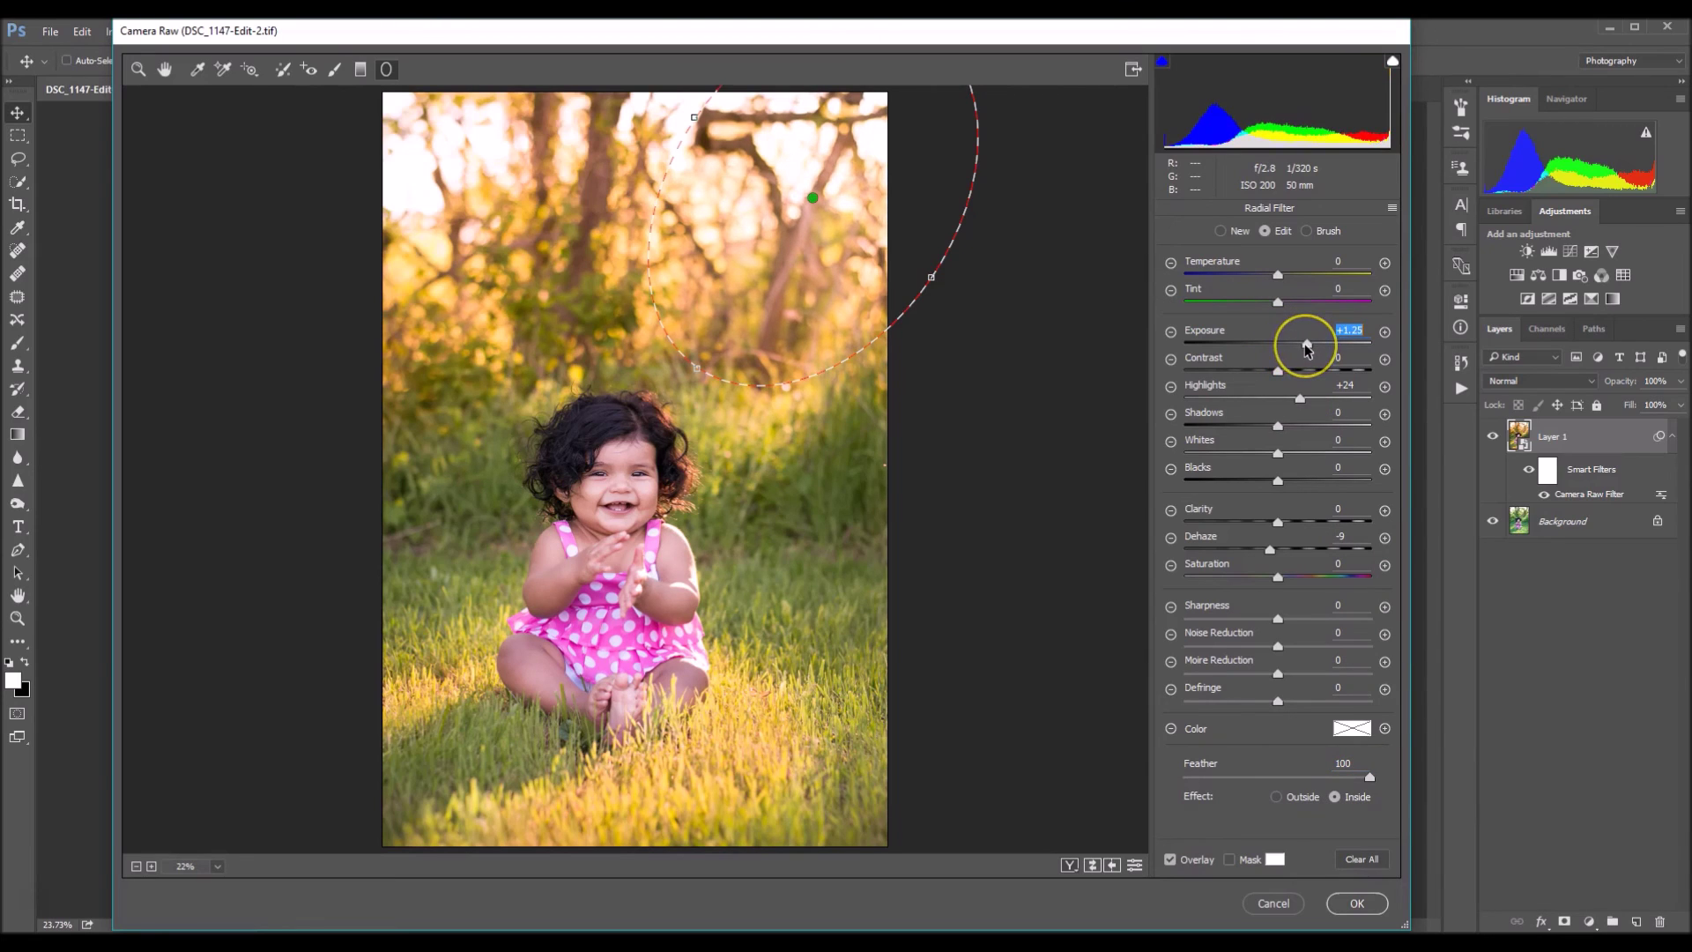
{"action": "left_click_drag", "start_coordinate": [1273, 539], "coordinate": [1265, 557]}
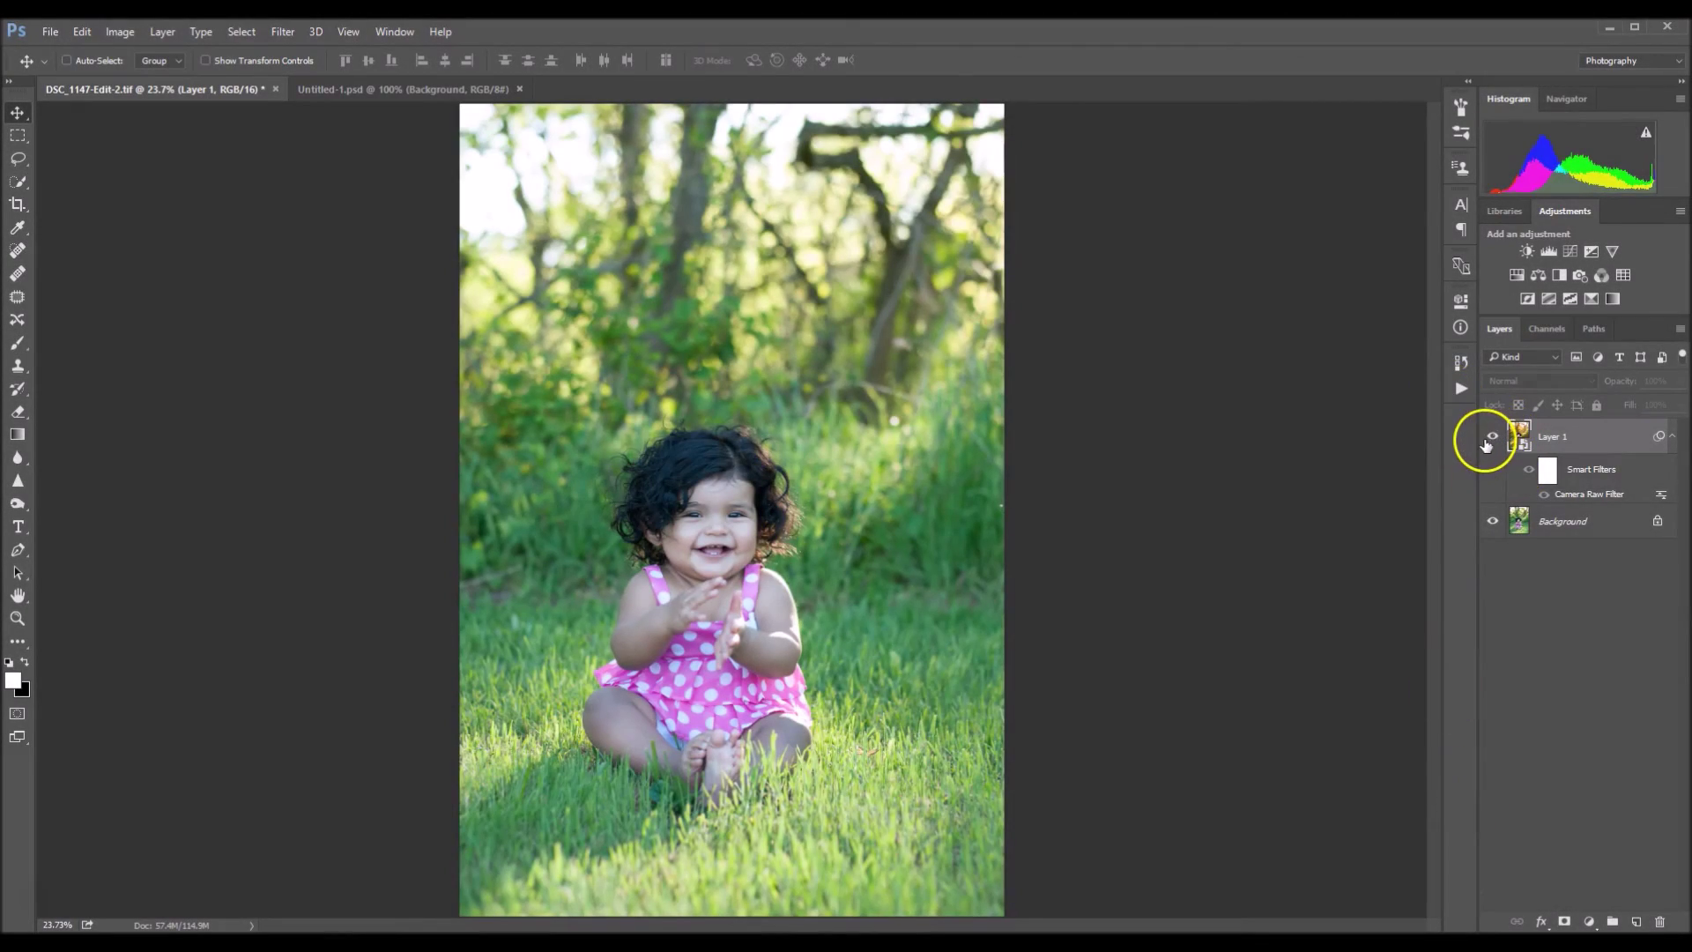
Toggle Layer 1's visibility back on to compare the warm, darkened-edge portrait against the original
{"action": "left_click", "coordinate": [1494, 437]}
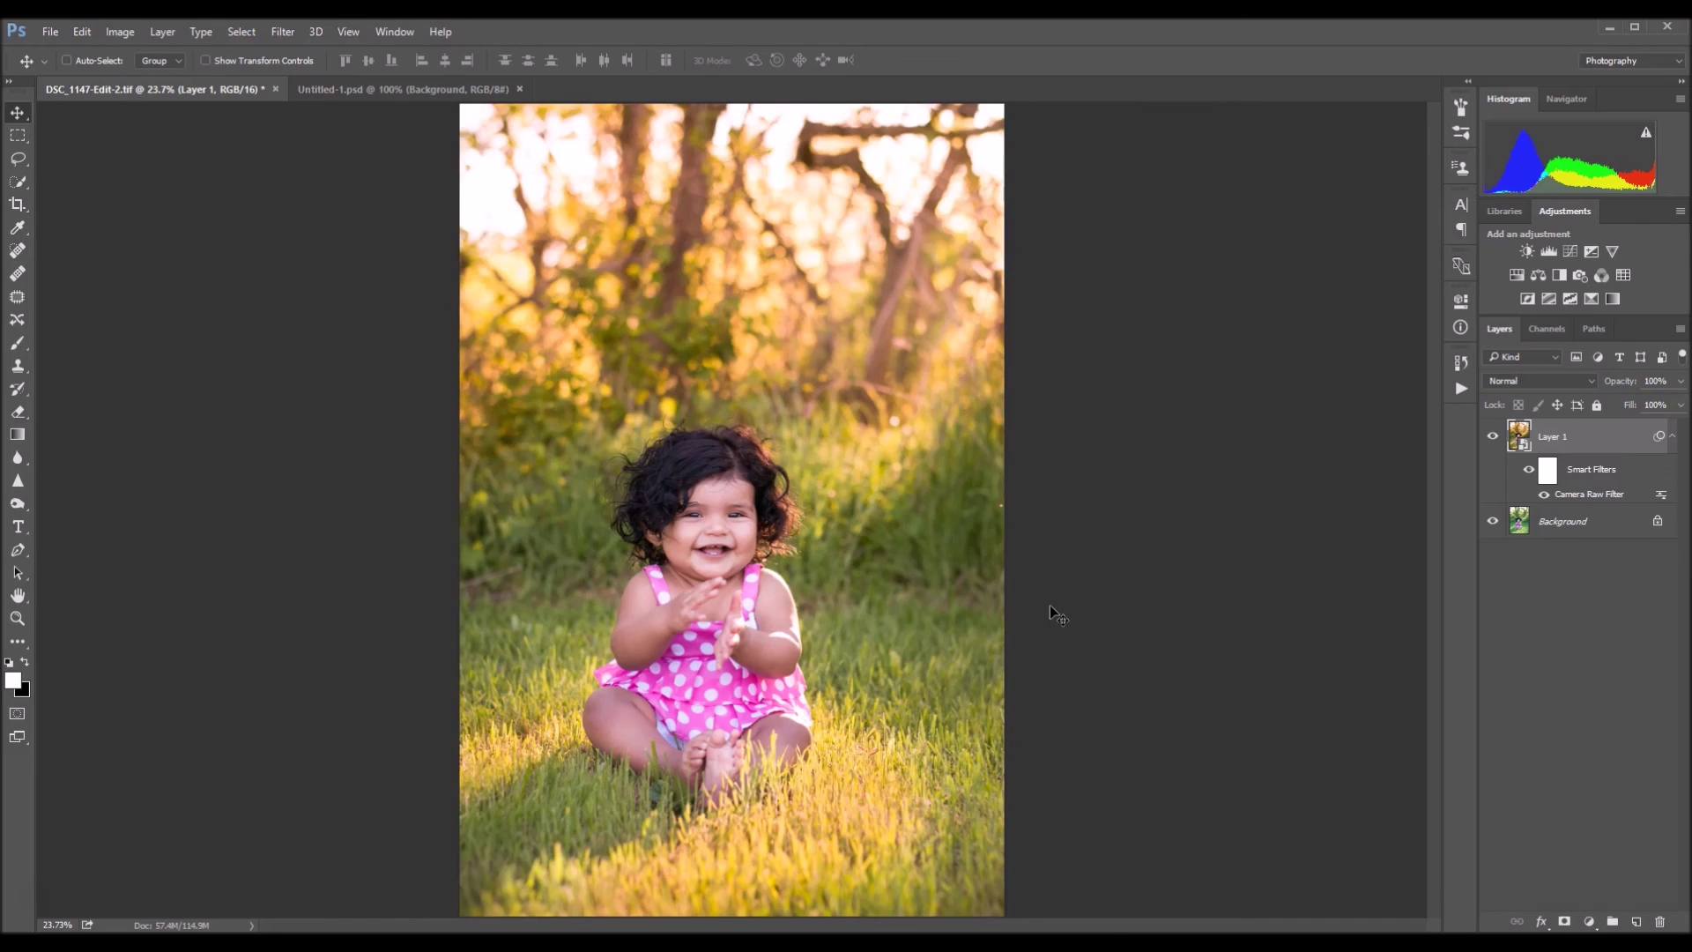
{"action": "mouse_move", "coordinate": [1058, 948]}
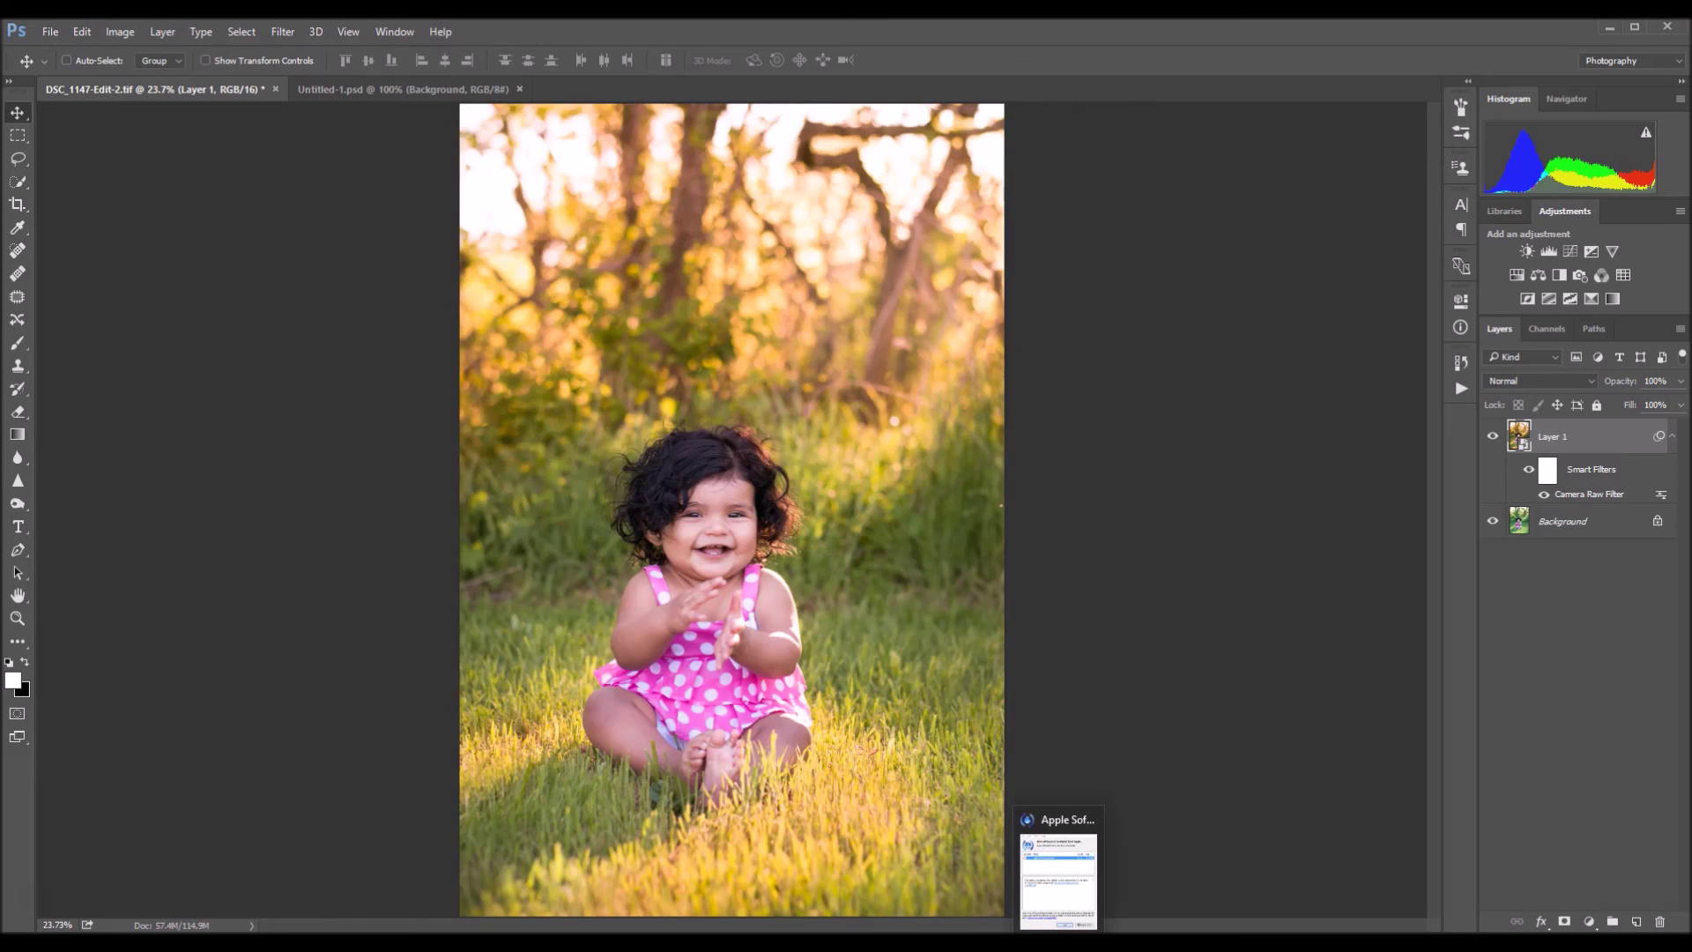